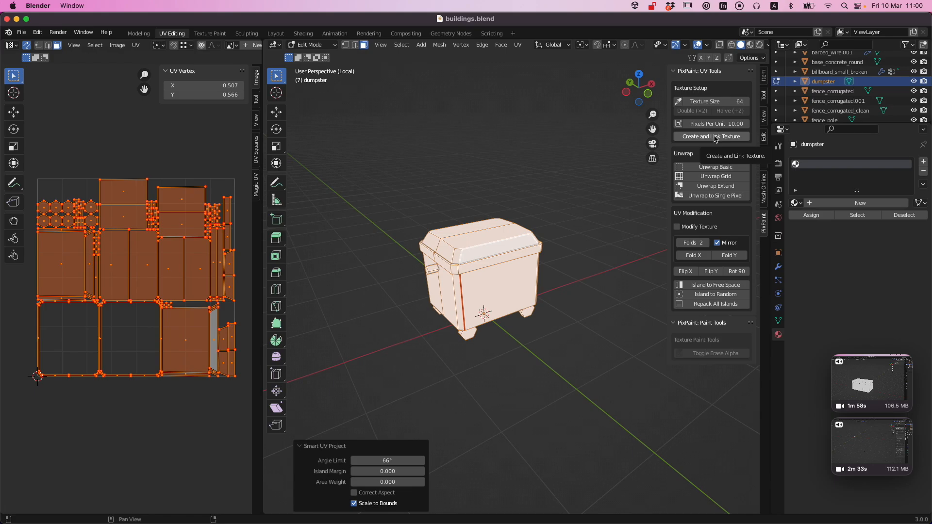
# Step: Create and link a 64 px texture at 10 pixels per unit for the dumpster and view it in Object Mode
pyautogui.click(716, 137)
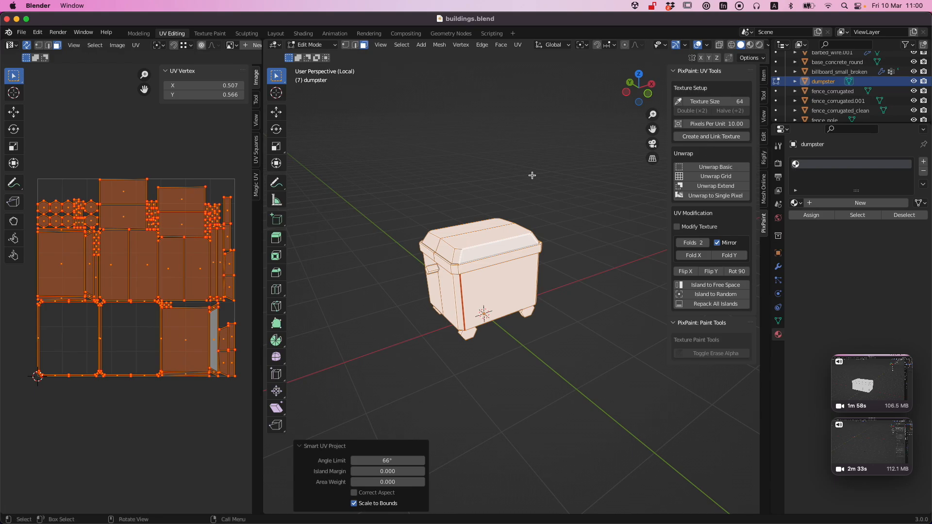
pyautogui.scroll(3, 532, 175)
pyautogui.press('Tab')
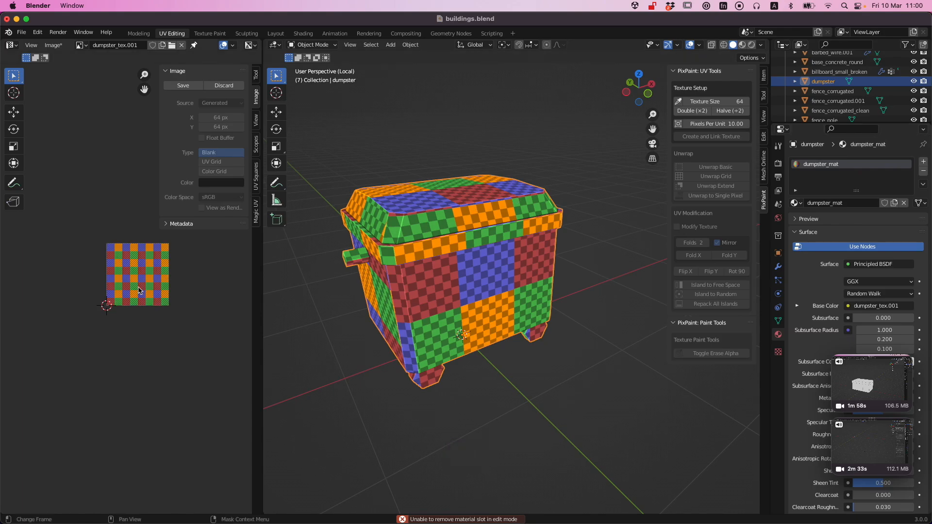
pyautogui.scroll(6, 138, 290)
pyautogui.keyDown('alt'); pyautogui.keyDown('super'); pyautogui.moveTo(176, 291); pyautogui.dragTo(152, 331); pyautogui.keyUp('super'); pyautogui.keyUp('alt')
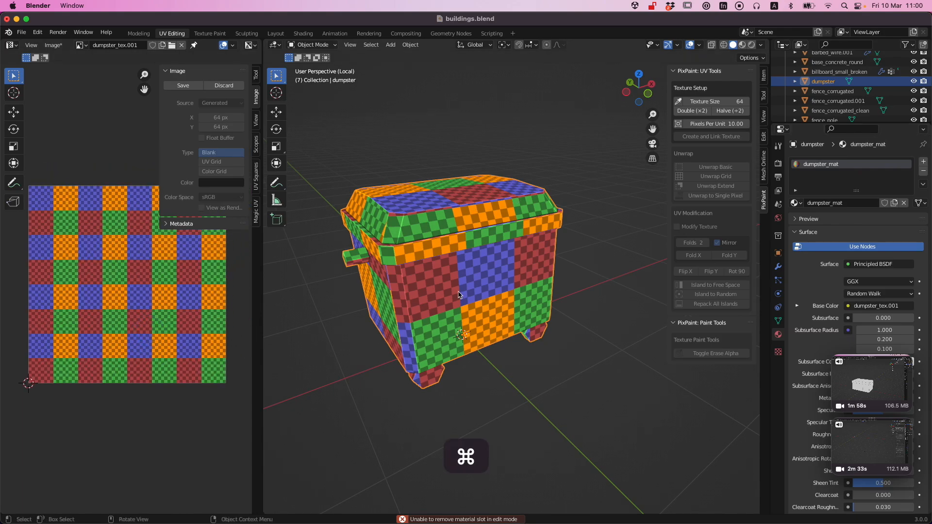
pyautogui.moveTo(455, 292)
pyautogui.keyDown('alt'); pyautogui.mouseDown()
pyautogui.moveTo(476, 296)
pyautogui.moveTo(371, 283)
pyautogui.moveTo(456, 302)
pyautogui.mouseUp(); pyautogui.keyUp('alt')
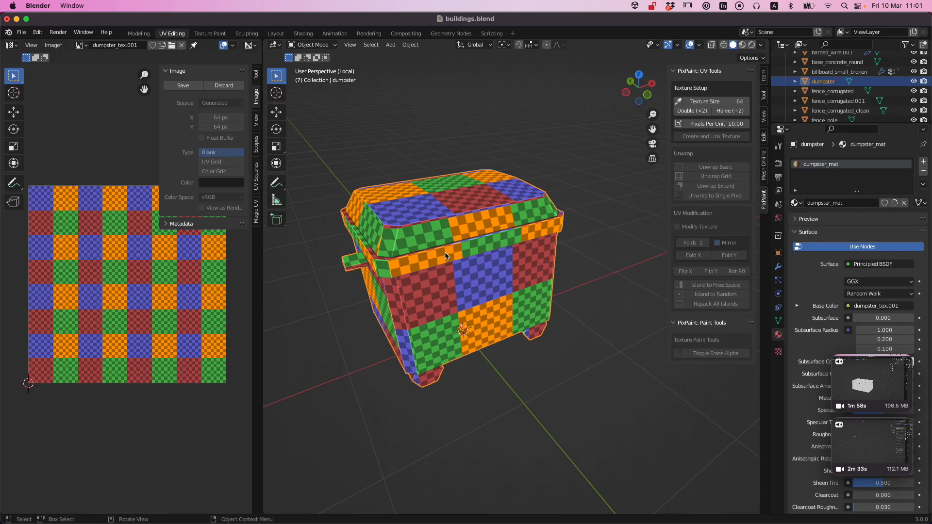
# Step: Return the dumpster to Edit Mode and select the narrow sloped face at the lid's near corner
pyautogui.press('Tab')
pyautogui.keyDown('alt'); pyautogui.moveTo(445, 256); pyautogui.dragTo(465, 272); pyautogui.keyUp('alt')
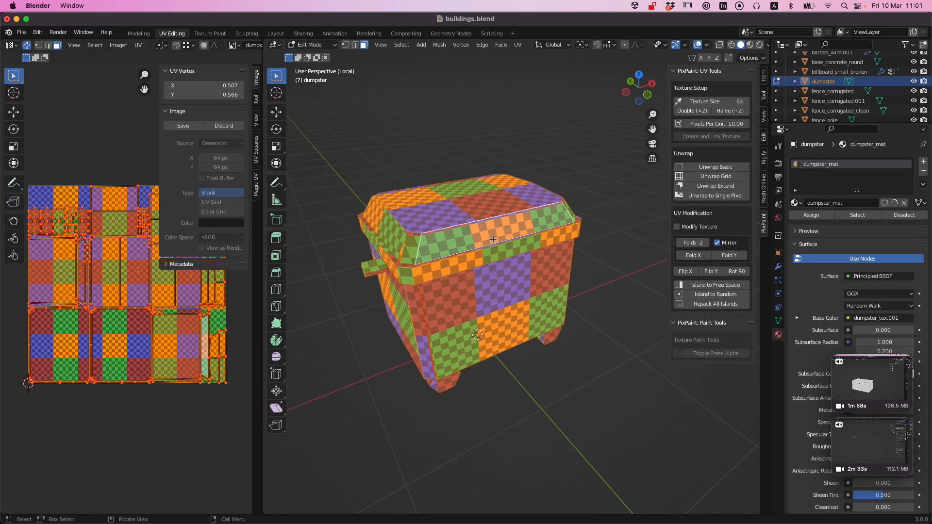
pyautogui.click(409, 249)
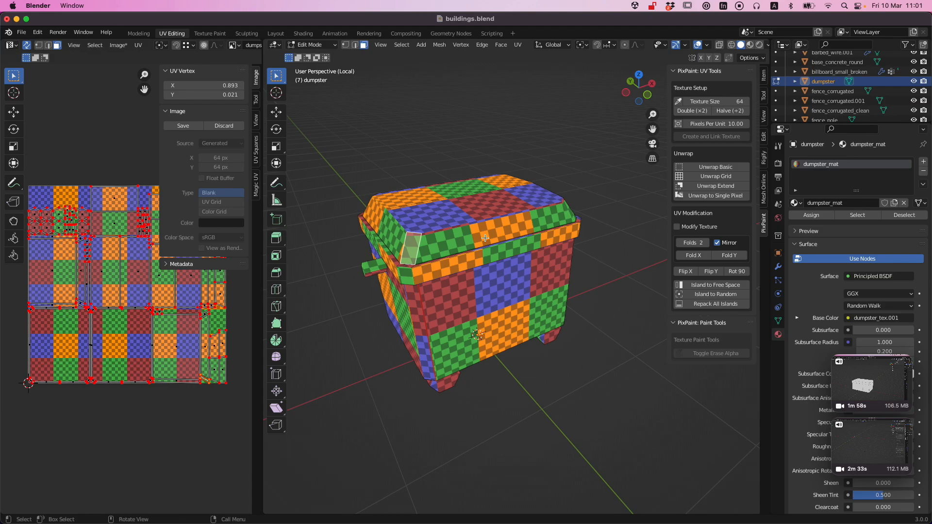
pyautogui.moveTo(442, 242)
pyautogui.keyDown('alt'); pyautogui.mouseDown(button='middle')
pyautogui.moveTo(474, 243)
pyautogui.moveTo(430, 247)
pyautogui.mouseUp(button='middle'); pyautogui.keyUp('alt')
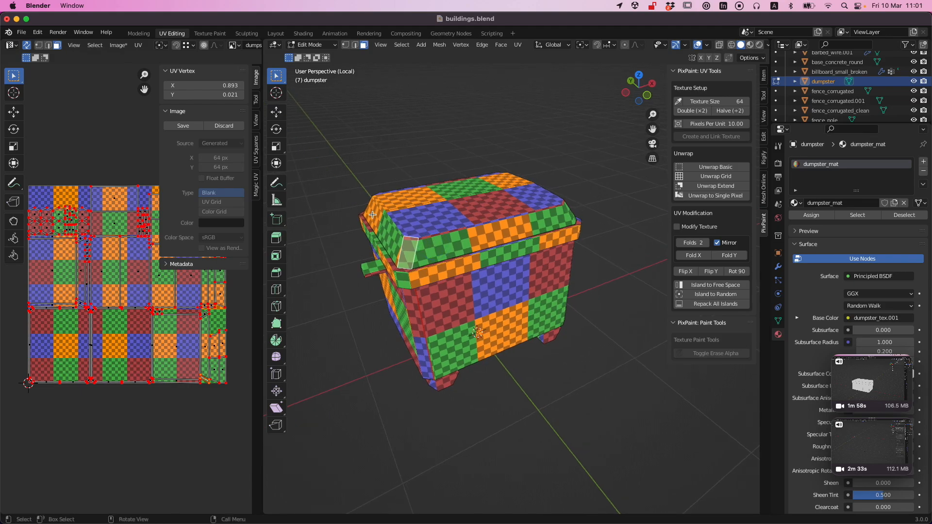
pyautogui.scroll(3, 414, 249)
pyautogui.keyDown('alt'); pyautogui.keyDown('super'); pyautogui.moveTo(422, 251); pyautogui.dragTo(469, 241); pyautogui.keyUp('super'); pyautogui.keyUp('alt')
pyautogui.keyDown('alt'); pyautogui.moveTo(382, 224); pyautogui.dragTo(398, 224); pyautogui.keyUp('alt')
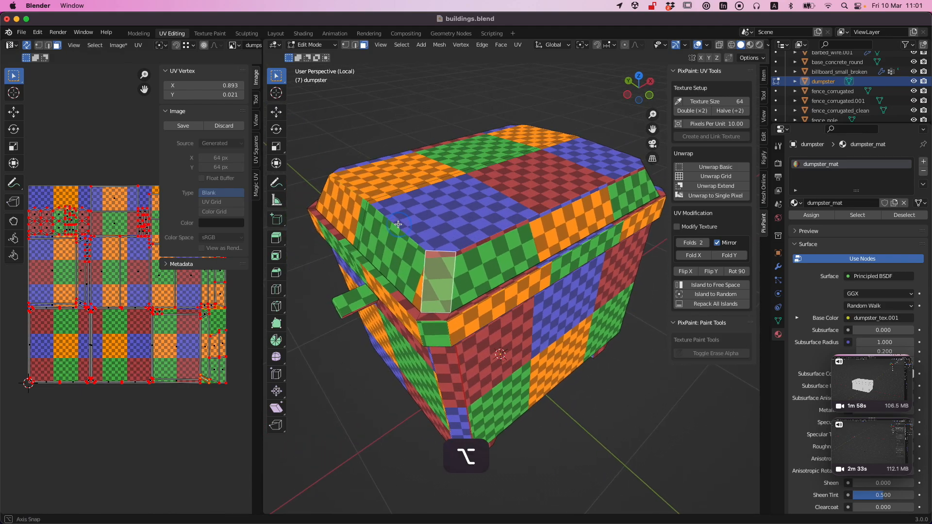
# Step: Add the neighbouring sloped faces around the sides of the lid to the selection
pyautogui.click(339, 210)
pyautogui.click(388, 249)
pyautogui.click(439, 286)
pyautogui.click(488, 269)
pyautogui.keyDown('alt'); pyautogui.moveTo(661, 245); pyautogui.dragTo(594, 249); pyautogui.keyUp('alt')
pyautogui.click(612, 249)
pyautogui.click(629, 212)
pyautogui.keyDown('alt'); pyautogui.moveTo(335, 227); pyautogui.dragTo(409, 218); pyautogui.keyUp('alt')
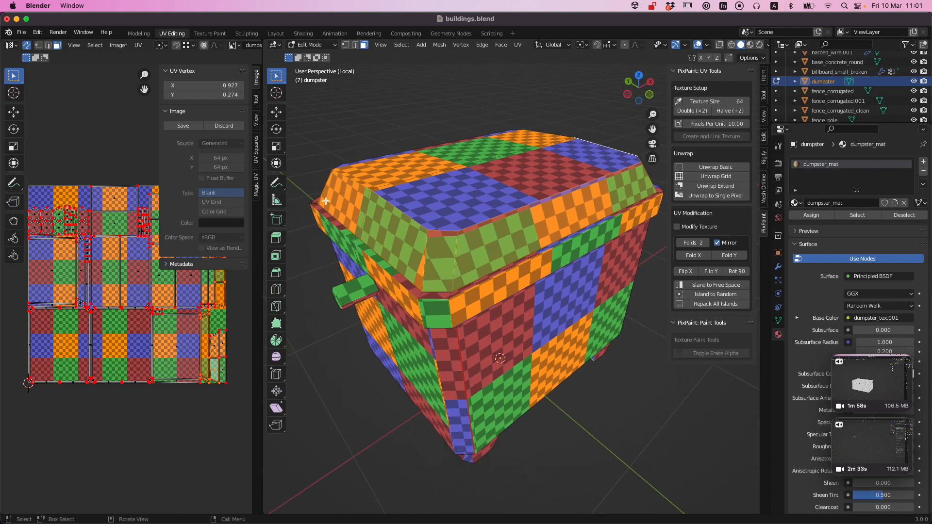
pyautogui.scroll(6, 610, 189)
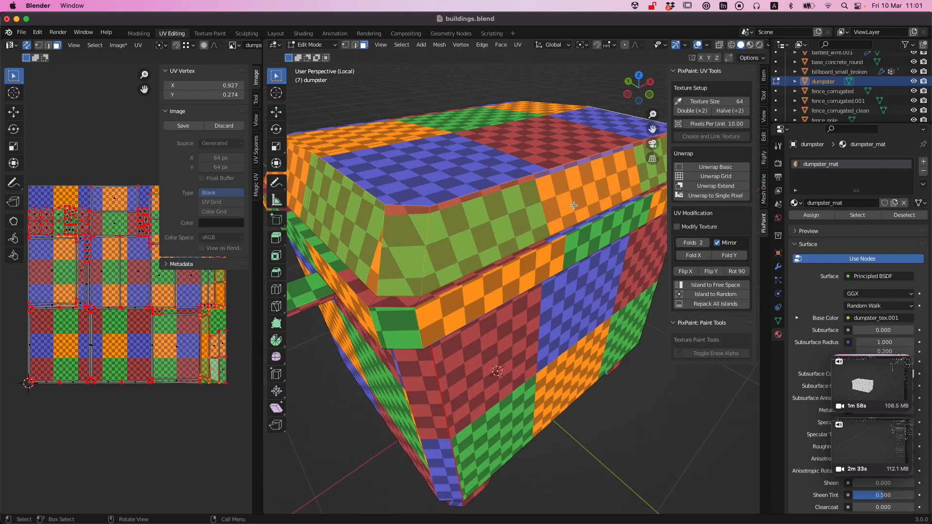
pyautogui.scroll(-6, 436, 182)
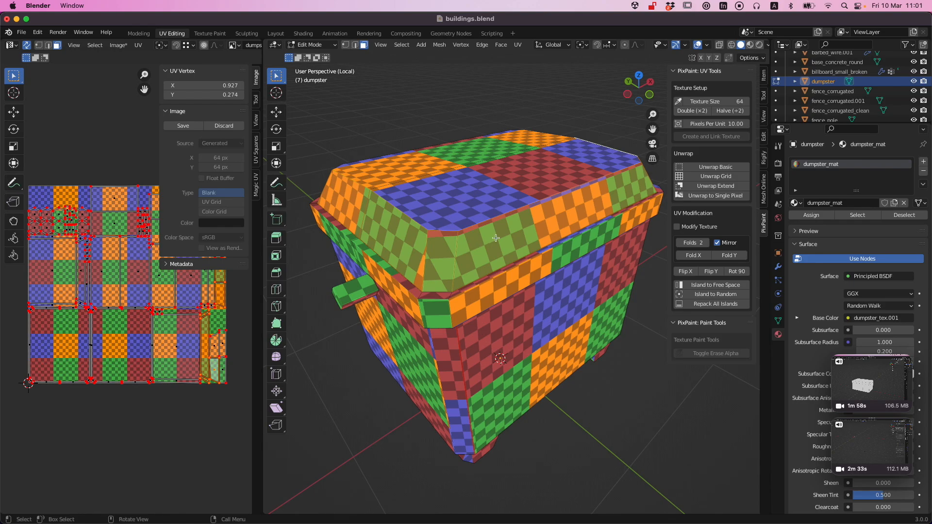
# Step: Select the loop of faces forming the rim band below the lid, starting from its near corner
pyautogui.keyDown('alt'); pyautogui.moveTo(510, 284); pyautogui.dragTo(501, 291, button='middle'); pyautogui.keyUp('alt')
pyautogui.click(459, 289)
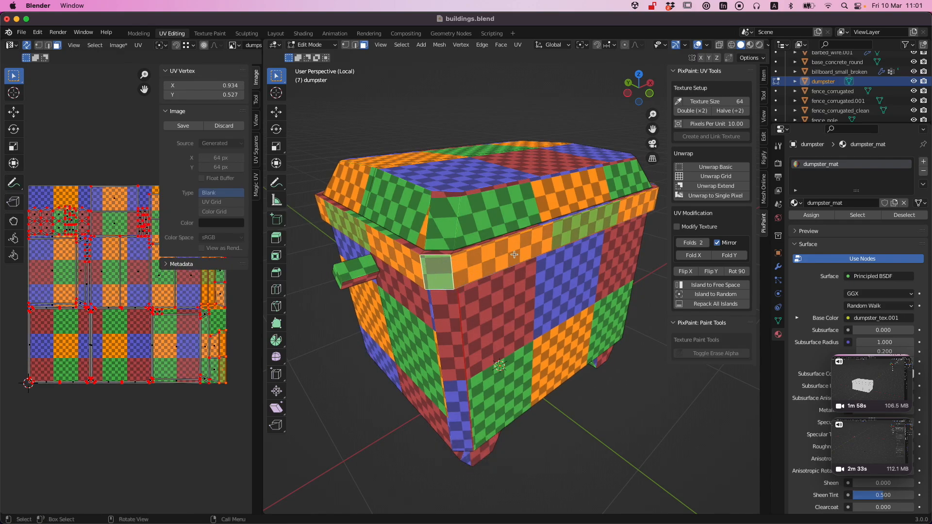
pyautogui.keyDown('alt'); pyautogui.moveTo(504, 254); pyautogui.dragTo(518, 248); pyautogui.keyUp('alt')
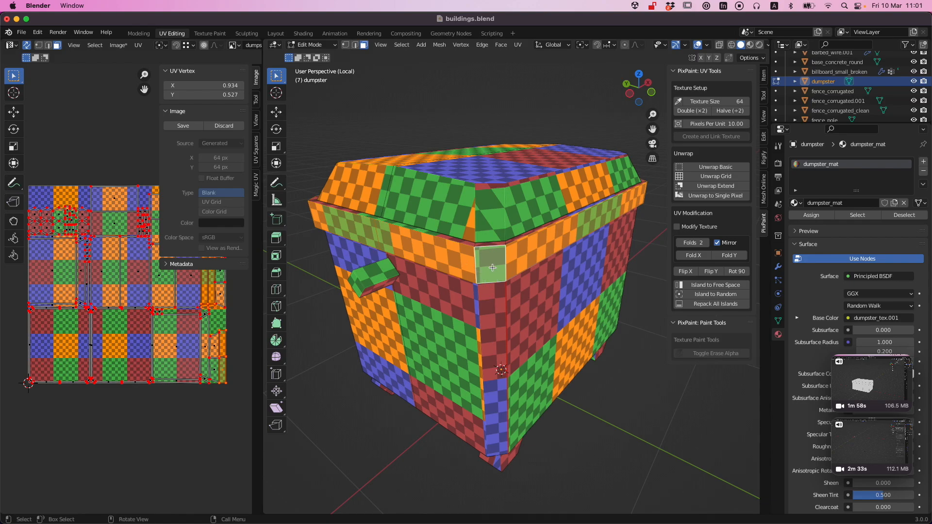
pyautogui.moveTo(492, 268)
pyautogui.keyDown('alt'); pyautogui.mouseDown()
pyautogui.moveTo(478, 262)
pyautogui.moveTo(487, 264)
pyautogui.mouseUp(); pyautogui.keyUp('alt')
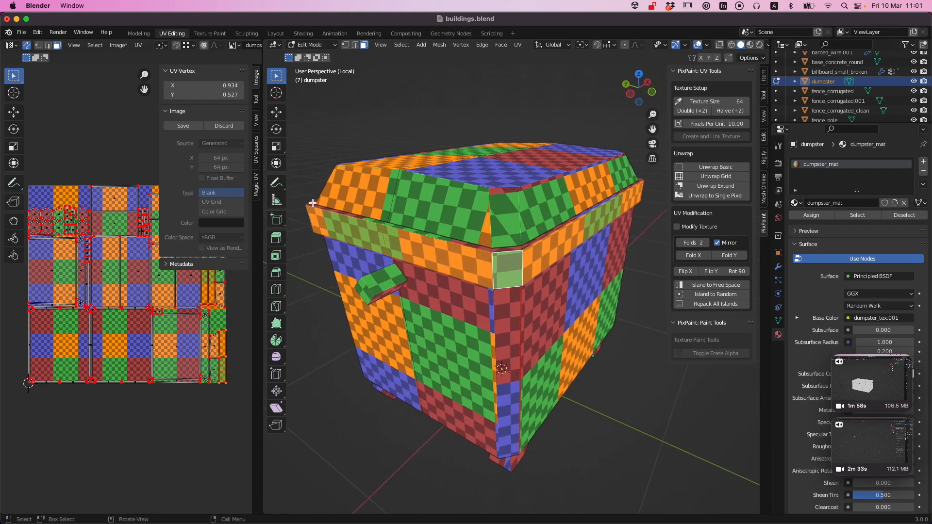
# Step: Widen the UV editor and reselect the rim band's faces around the dumpster's near corner
pyautogui.moveTo(261, 220); pyautogui.dragTo(421, 225)
pyautogui.scroll(1, 210, 290)
pyautogui.keyDown('alt'); pyautogui.moveTo(596, 293); pyautogui.dragTo(559, 301); pyautogui.keyUp('alt')
pyautogui.click(541, 252)
pyautogui.keyDown('super'); pyautogui.scroll(-2, 543, 306); pyautogui.keyUp('super')
pyautogui.keyDown('shift'); pyautogui.click(493, 293); pyautogui.keyUp('shift')
pyautogui.keyDown('shift'); pyautogui.click(472, 285); pyautogui.keyUp('shift')
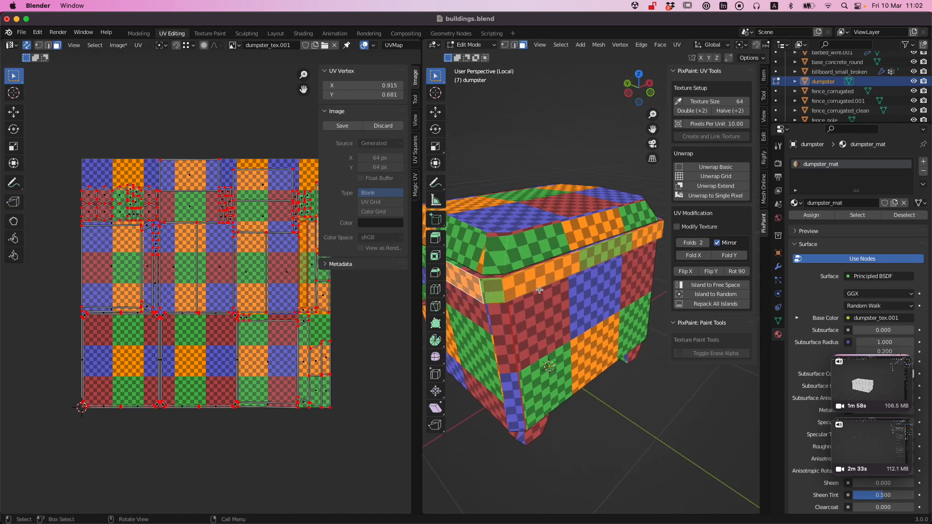
# Step: Examine where the selected rim faces lie in the dumpster's UV layout
pyautogui.scroll(1, 323, 286)
pyautogui.keyDown('alt'); pyautogui.keyDown('super'); pyautogui.moveTo(296, 286); pyautogui.dragTo(193, 310); pyautogui.keyUp('super'); pyautogui.keyUp('alt')
pyautogui.scroll(4, 223, 301)
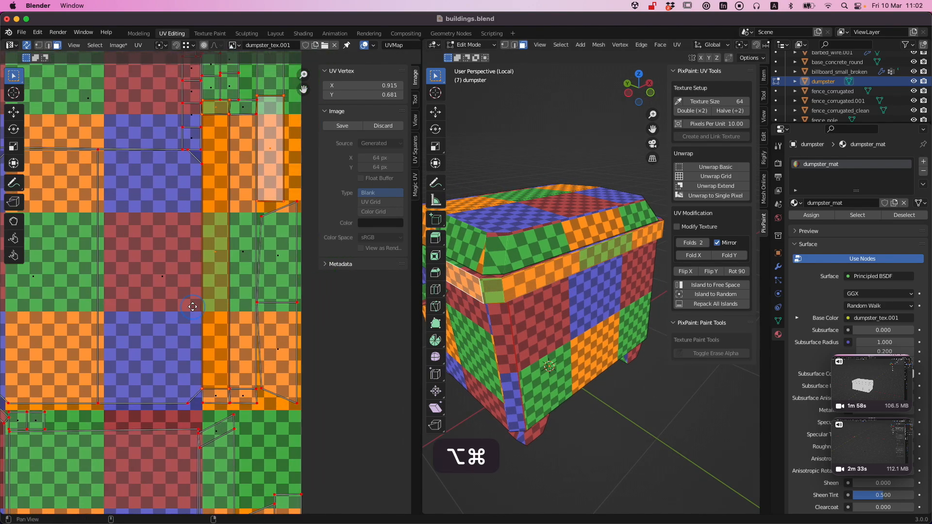
pyautogui.scroll(-2, 193, 309)
pyautogui.scroll(1, 220, 189)
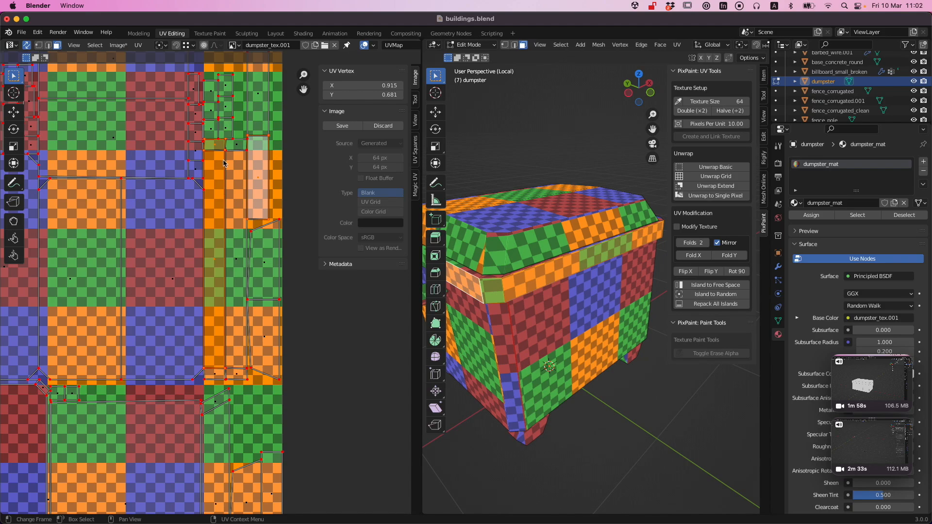
pyautogui.scroll(-2, 225, 163)
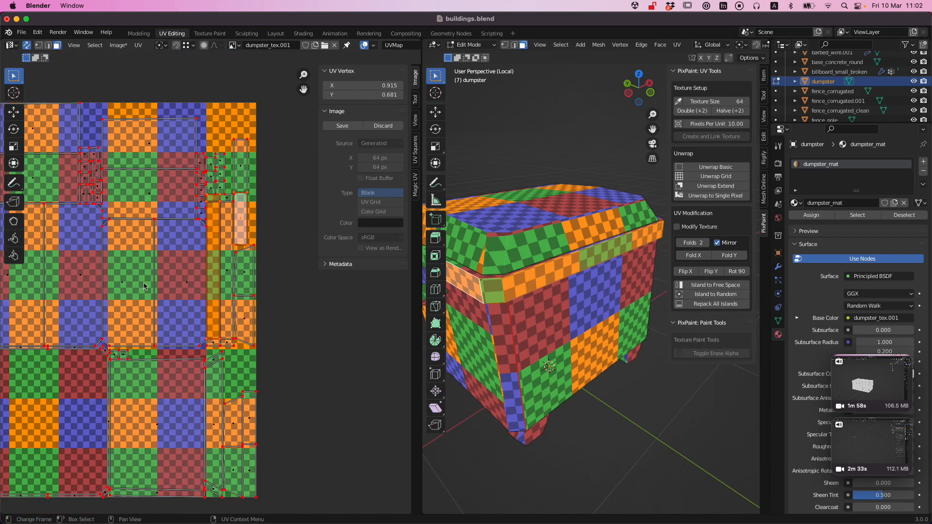
pyautogui.scroll(-1, 146, 287)
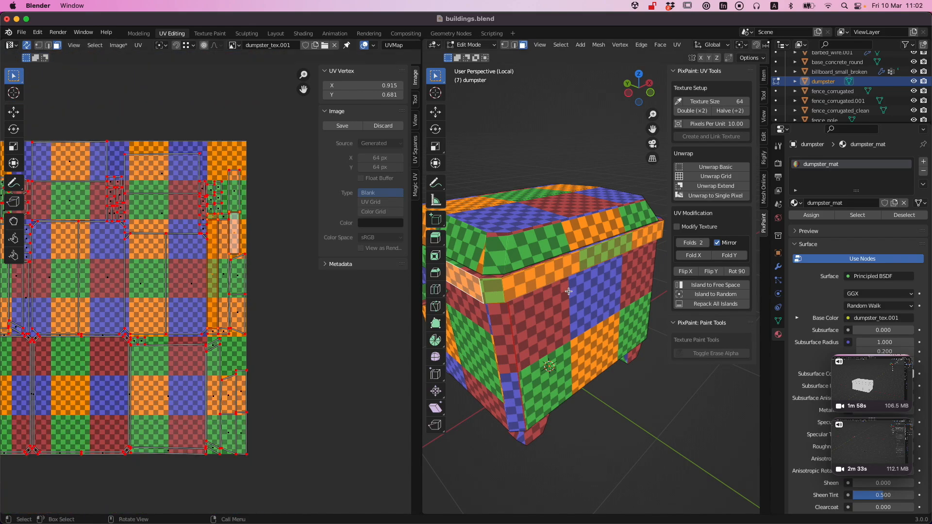
# Step: Collapse all of the dumpster's UVs to a single point by scaling them to 0
pyautogui.press('a')
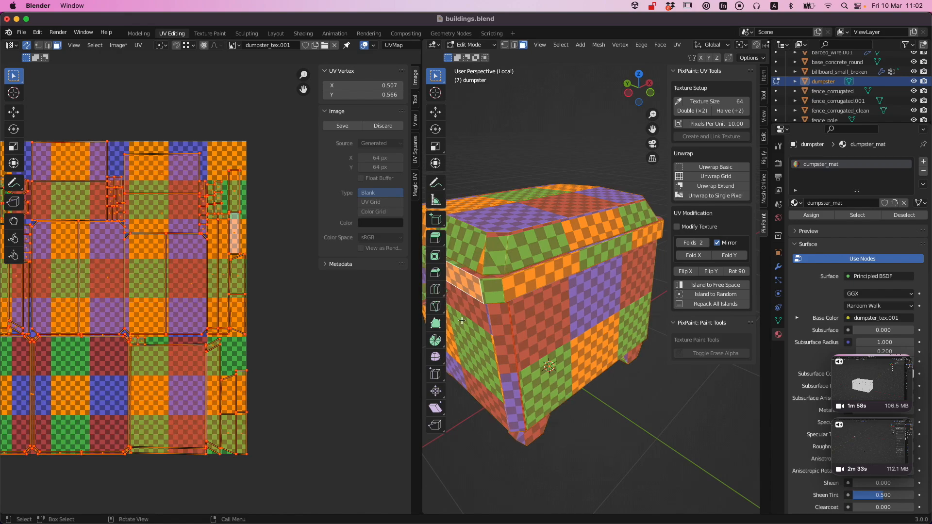
pyautogui.scroll(-2, 212, 289)
pyautogui.press('s')
pyautogui.press('0')
pyautogui.press('Return')
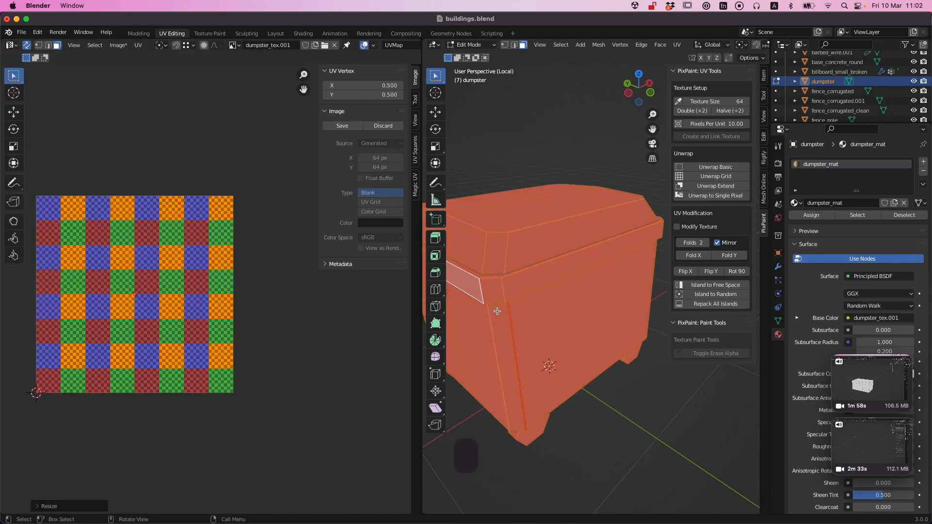
# Step: Select only the face loop of the rim band below the lid and unwrap it
pyautogui.press('a')
pyautogui.press('a')
pyautogui.keyDown('alt'); pyautogui.click(504, 290); pyautogui.keyUp('alt')
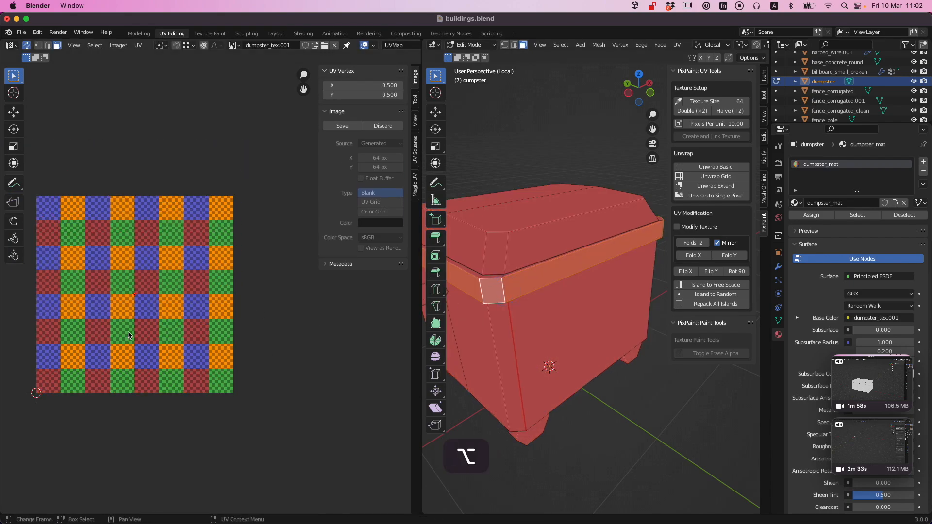
pyautogui.press('u')
pyautogui.press('Return')
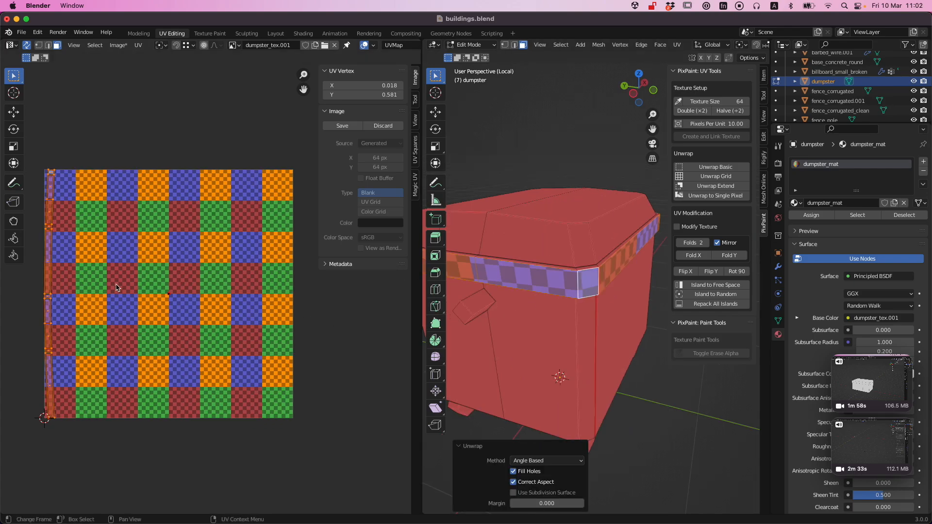
# Step: Examine the unwrapped rim strip against the checker pixels in the UV layout and on the model
pyautogui.scroll(5, 214, 283)
pyautogui.scroll(-1, 208, 285)
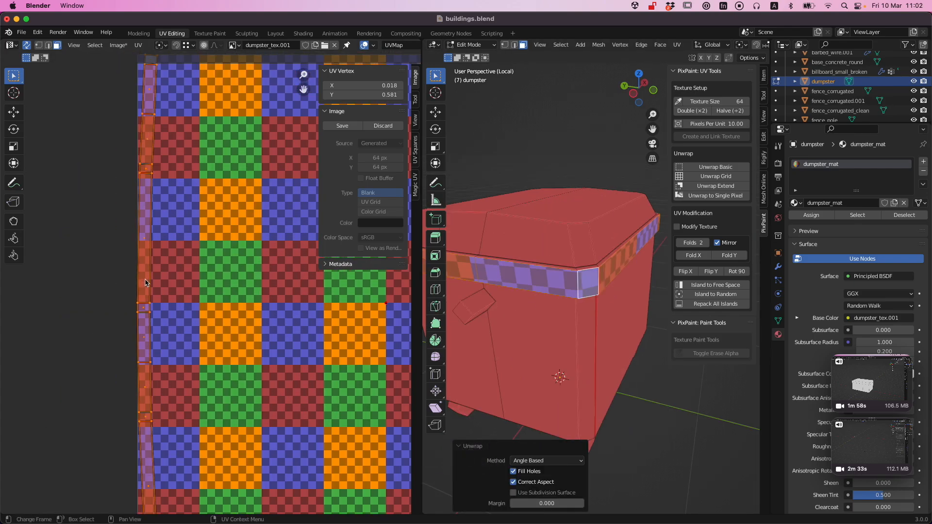
pyautogui.scroll(-2, 208, 308)
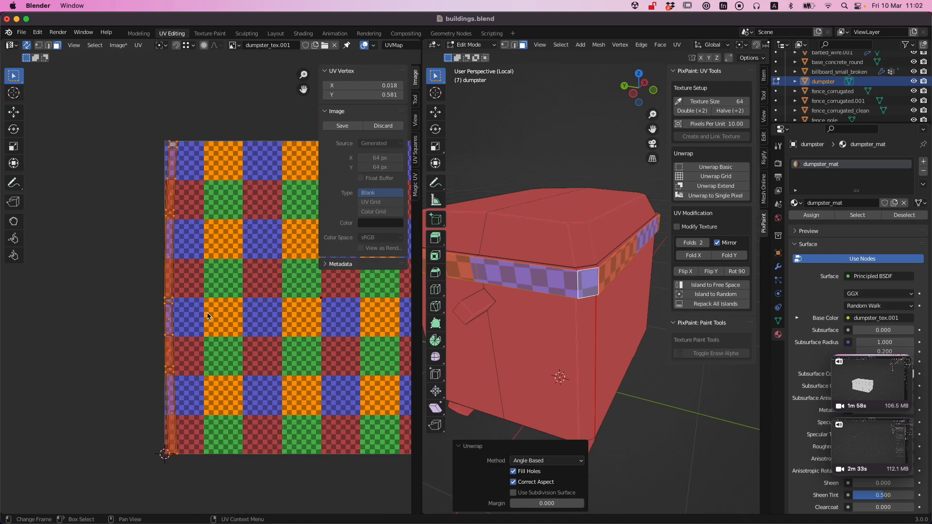
pyautogui.keyDown('alt'); pyautogui.keyDown('super'); pyautogui.moveTo(178, 450); pyautogui.dragTo(150, 174); pyautogui.keyUp('super'); pyautogui.keyUp('alt')
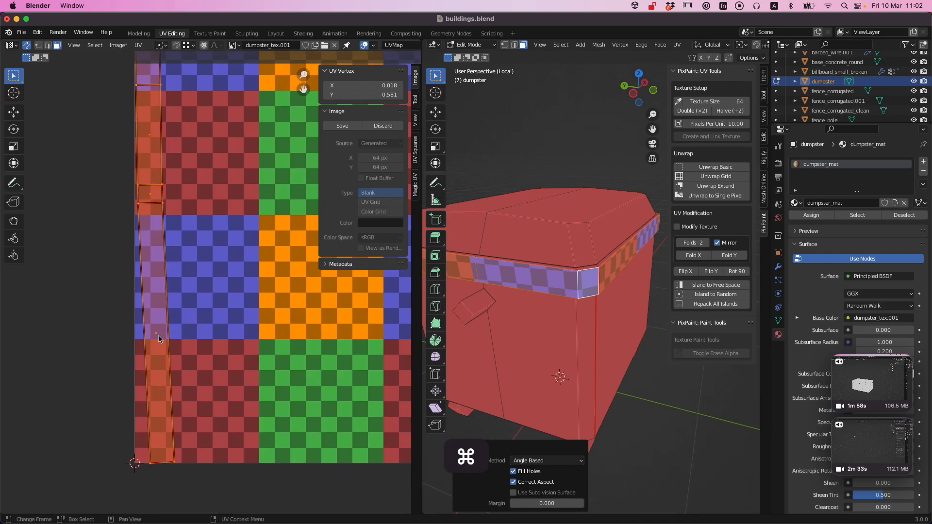
pyautogui.keyDown('alt'); pyautogui.moveTo(569, 267); pyautogui.dragTo(583, 268); pyautogui.keyUp('alt')
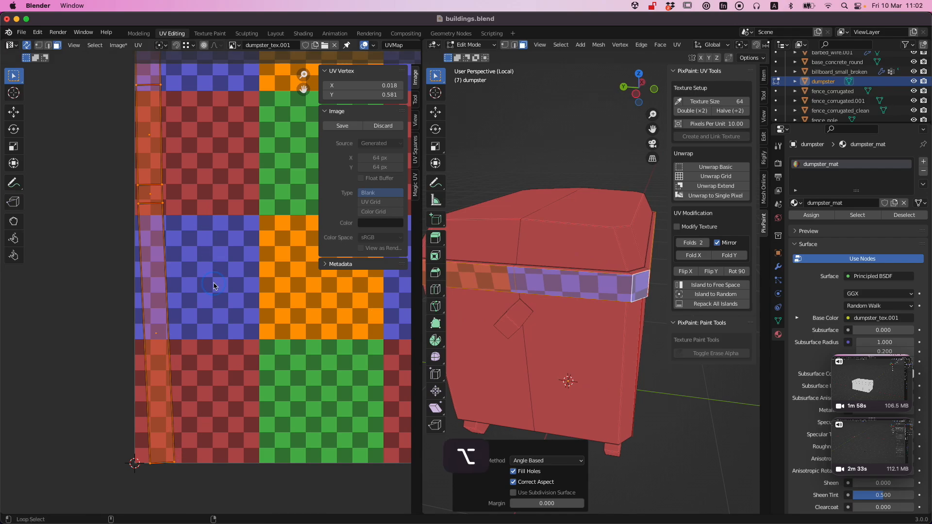
pyautogui.scroll(-3, 208, 224)
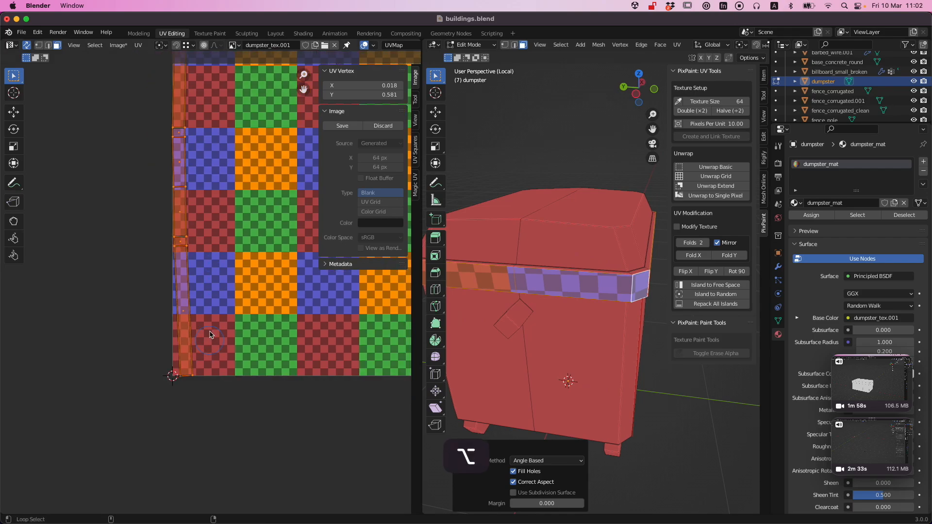
# Step: Try a loop selection on the unwrapped rim strip, and select all of the UVs instead
pyautogui.hotkey('alt', 'a')
pyautogui.scroll(-1, 303, 169)
pyautogui.moveTo(303, 169); pyautogui.dragTo(242, 251, button='middle')
pyautogui.keyDown('alt'); pyautogui.click(155, 208); pyautogui.keyUp('alt')
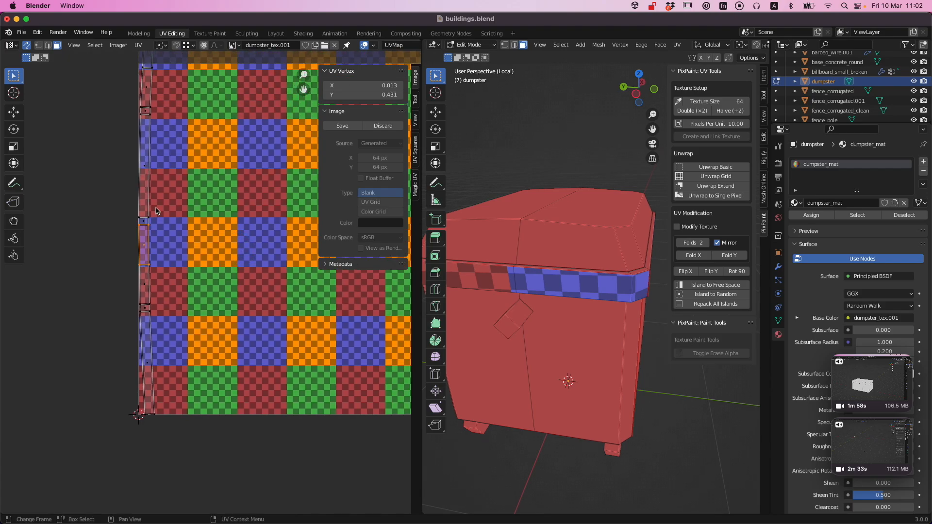
pyautogui.press('a')
pyautogui.moveTo(175, 221); pyautogui.dragTo(170, 275, button='middle')
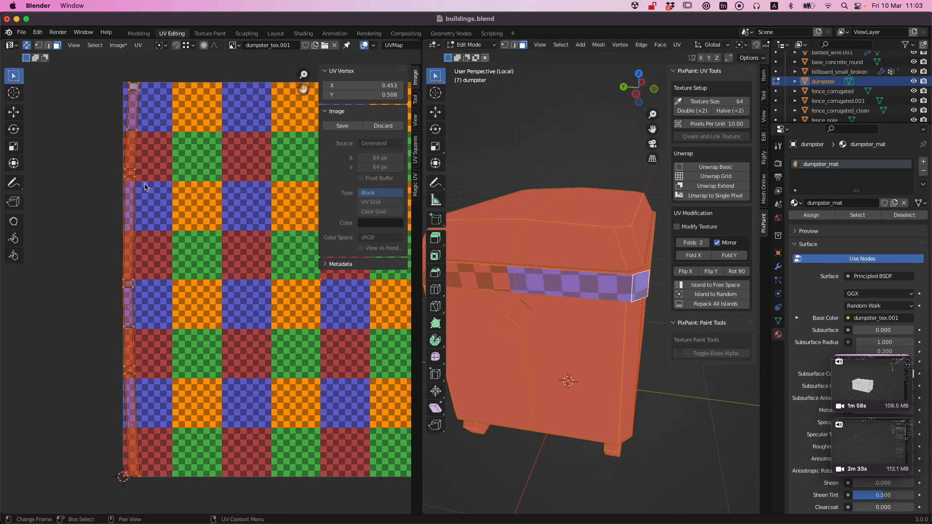
pyautogui.scroll(2, 145, 187)
pyautogui.moveTo(146, 187); pyautogui.dragTo(188, 354, button='middle')
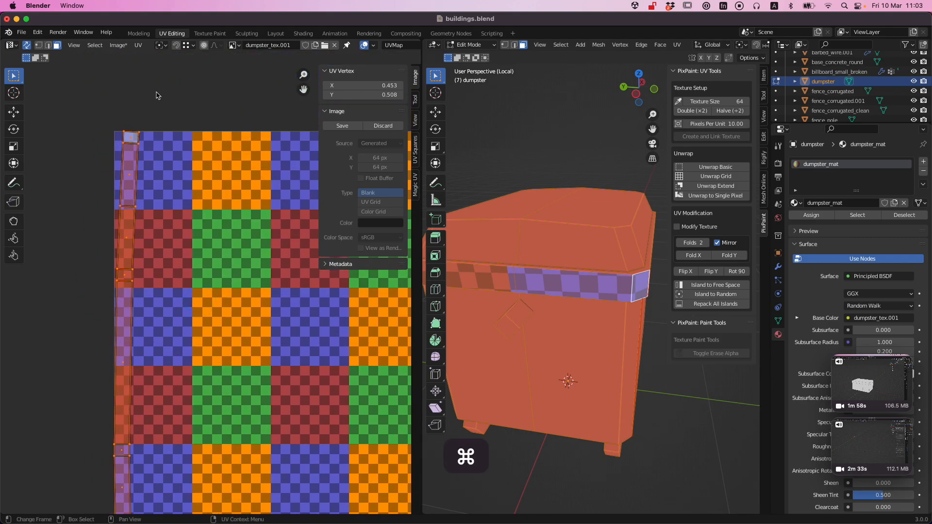
# Step: Enable Snap to Pixels for UV editing and switch to vertex selection
pyautogui.click(138, 44)
pyautogui.moveTo(189, 86)
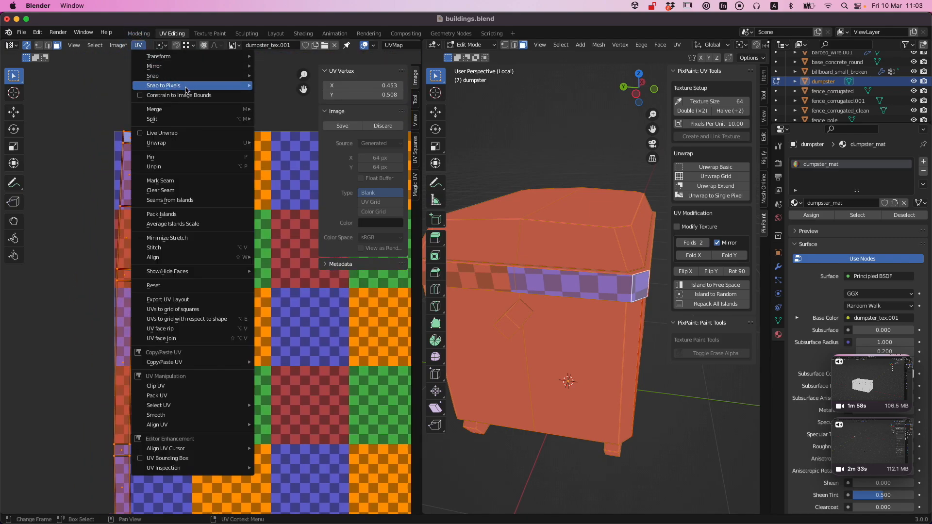
pyautogui.click(291, 97)
pyautogui.press('1')
# Step: Try moving the vertices at the upper end of the rim strip along the pixel grid, and undo the moves
pyautogui.moveTo(124, 123); pyautogui.dragTo(166, 149)
pyautogui.press('g')
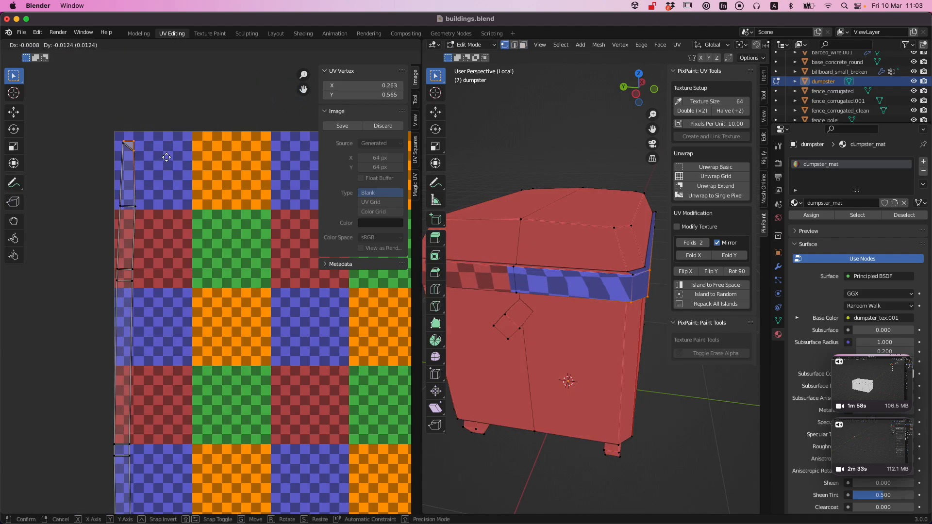
pyautogui.click(160, 159)
pyautogui.scroll(2, 161, 165)
pyautogui.moveTo(161, 178); pyautogui.dragTo(194, 230, button='middle')
pyautogui.press('g')
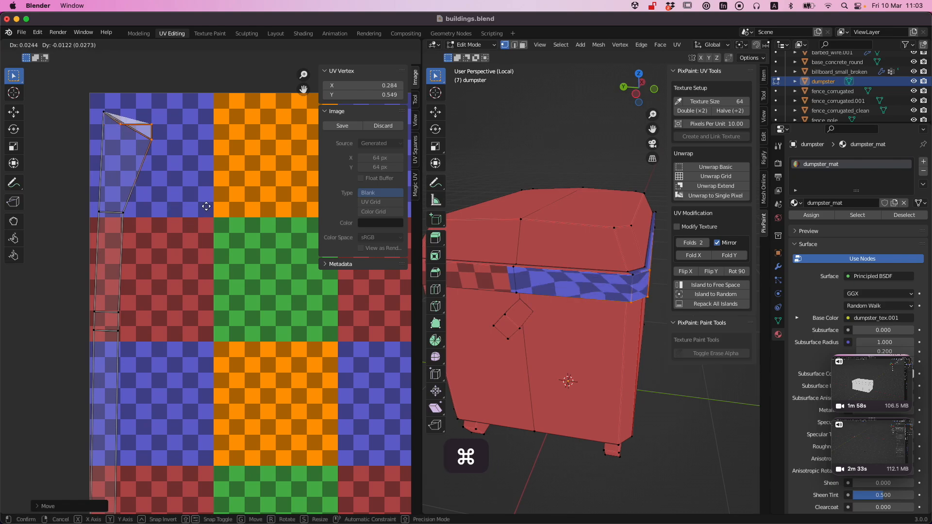
pyautogui.click(209, 206)
pyautogui.press('super+z')
pyautogui.press('super+z')
# Step: Move the vertices of the rim strip's uppermost face onto the pixel grid, forming a rectangle two pixels wide and one pixel high
pyautogui.press('b')
pyautogui.moveTo(142, 122); pyautogui.dragTo(144, 129)
pyautogui.press('g')
pyautogui.click(147, 135)
pyautogui.moveTo(121, 86); pyautogui.dragTo(148, 116)
pyautogui.press('g')
pyautogui.click(151, 129)
pyautogui.moveTo(87, 89); pyautogui.dragTo(121, 123)
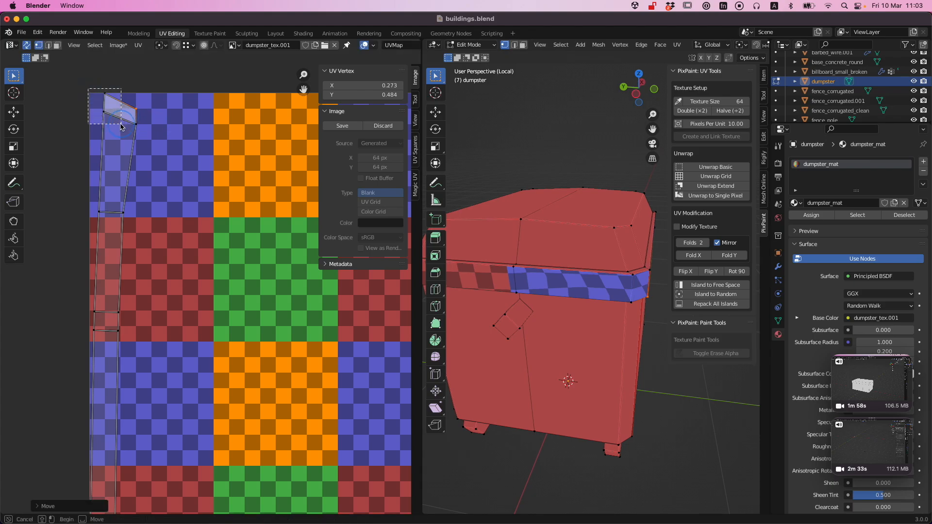
pyautogui.press('g')
pyautogui.click(115, 138)
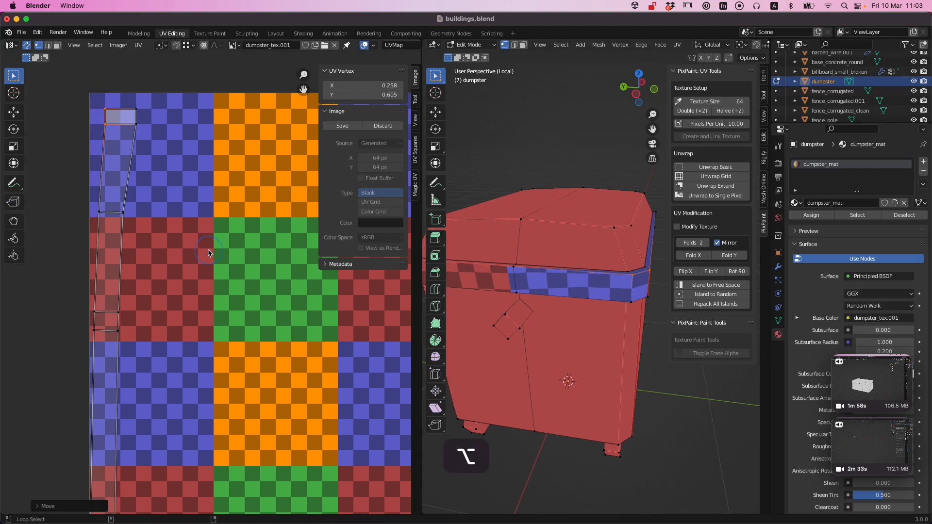
pyautogui.keyDown('alt'); pyautogui.moveTo(592, 338); pyautogui.dragTo(553, 339); pyautogui.keyUp('alt')
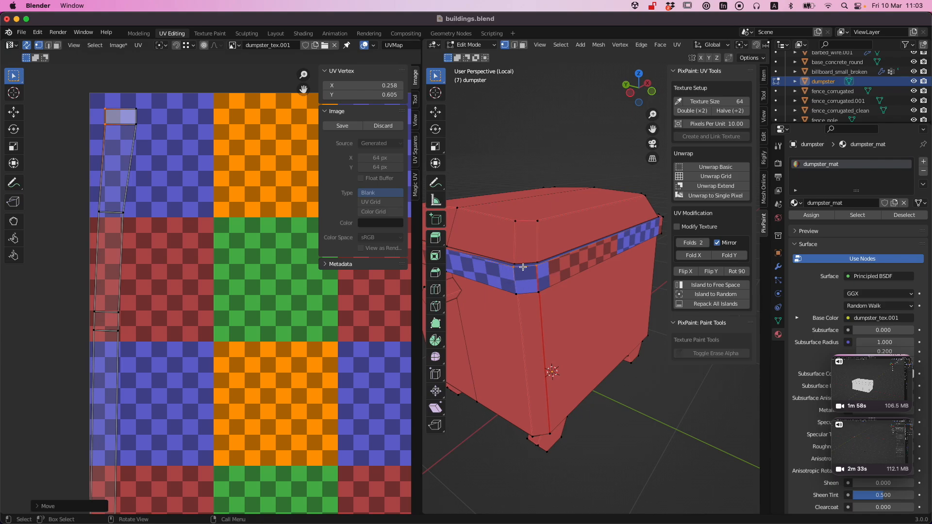
# Step: Move both vertices on the lower edge of the strip's second face onto the pixel grid, in line with the straightened end
pyautogui.click(122, 212)
pyautogui.press('g')
pyautogui.click(182, 238)
pyautogui.click(100, 221)
pyautogui.press('g')
pyautogui.click(130, 243)
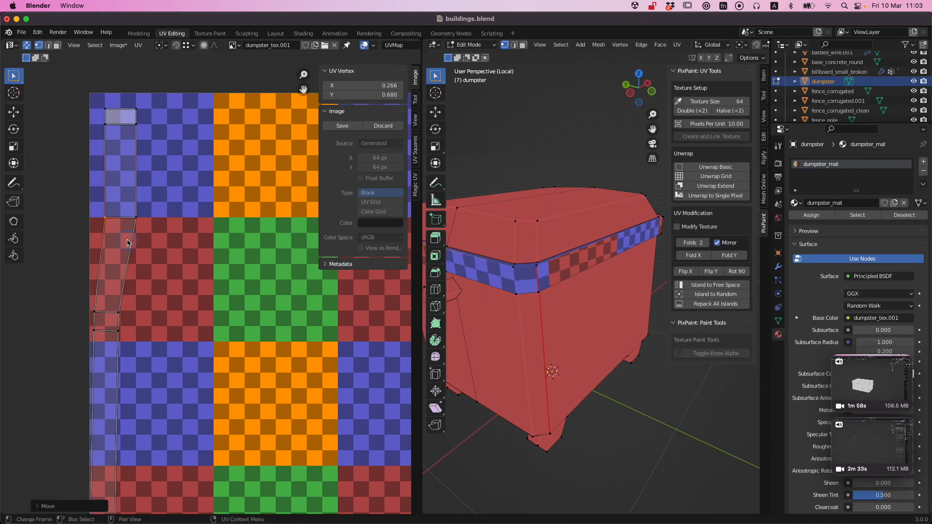
pyautogui.keyDown('alt'); pyautogui.moveTo(490, 316); pyautogui.dragTo(511, 316); pyautogui.keyUp('alt')
# Step: Try sliding the second face's lower edge along the rim strip in the UV layout
pyautogui.moveTo(81, 215); pyautogui.dragTo(153, 239)
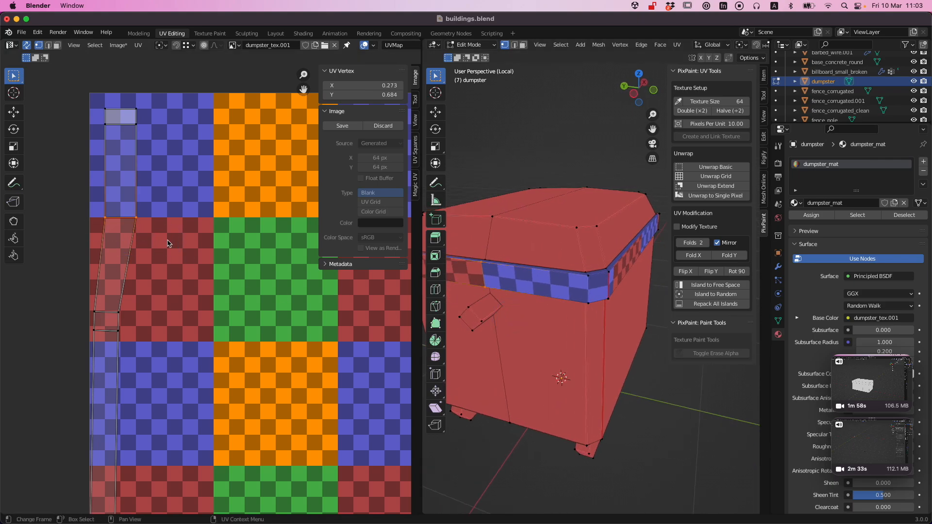
pyautogui.press('g')
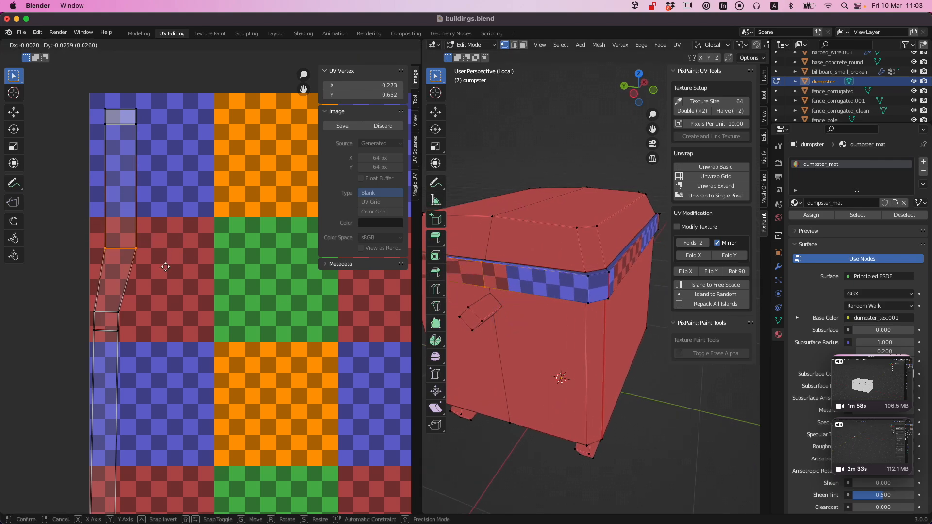
pyautogui.click(162, 241)
pyautogui.keyDown('alt'); pyautogui.moveTo(500, 324); pyautogui.dragTo(471, 323); pyautogui.keyUp('alt')
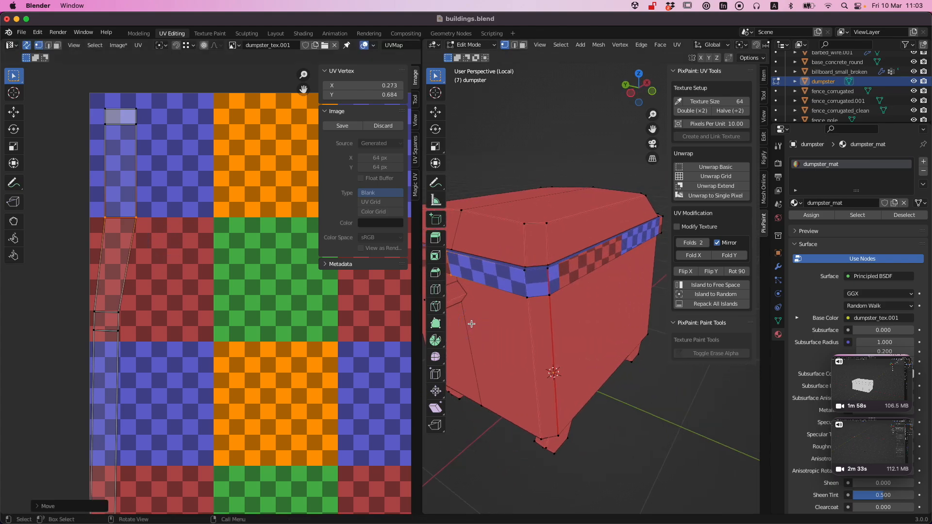
# Step: Select the rim's whole face loop in face mode and unwrap it with Unwrap Grid
pyautogui.keyDown('alt'); pyautogui.keyDown('super'); pyautogui.moveTo(219, 233); pyautogui.dragTo(226, 307); pyautogui.keyUp('super'); pyautogui.keyUp('alt')
pyautogui.press('3')
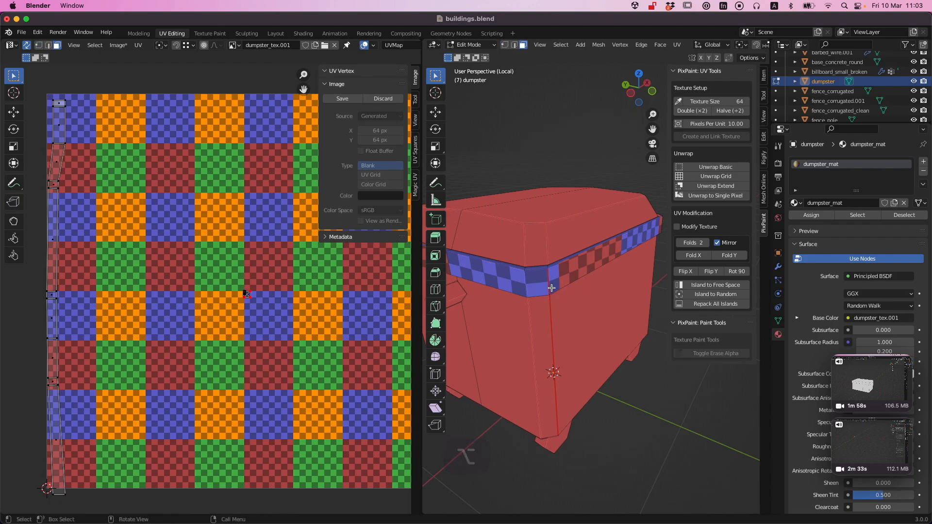
pyautogui.keyDown('alt'); pyautogui.keyDown('shift'); pyautogui.click(544, 283); pyautogui.keyUp('shift'); pyautogui.keyUp('alt')
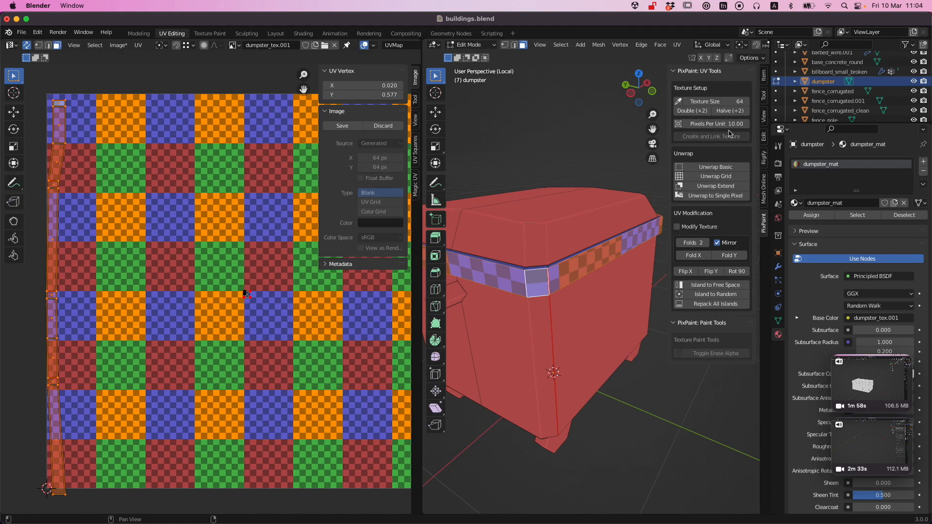
pyautogui.keyDown('alt'); pyautogui.moveTo(495, 298); pyautogui.dragTo(471, 269); pyautogui.keyUp('alt')
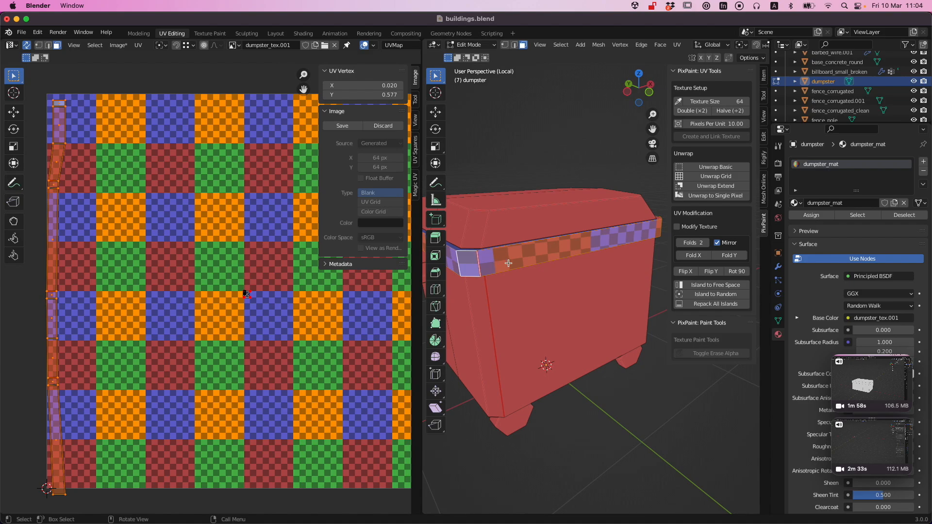
pyautogui.keyDown('alt'); pyautogui.moveTo(501, 264); pyautogui.dragTo(524, 273); pyautogui.keyUp('alt')
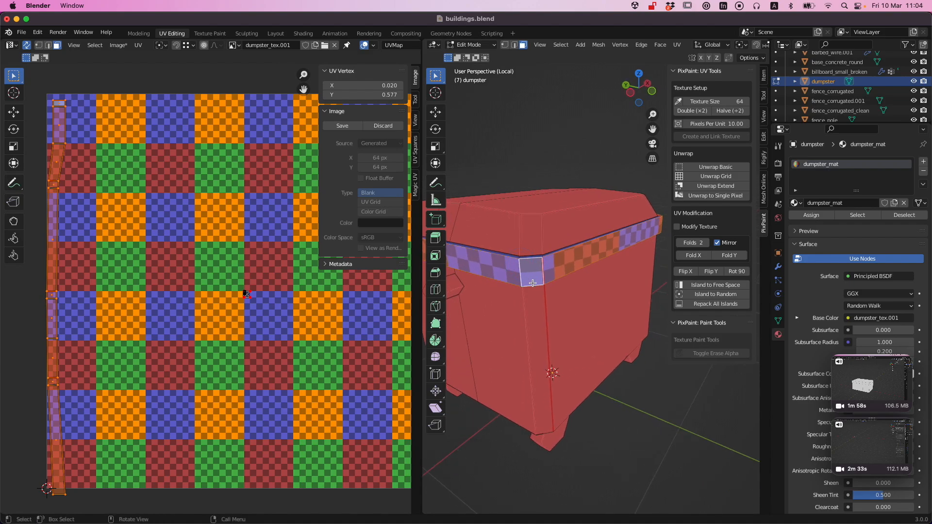
pyautogui.keyDown('alt'); pyautogui.moveTo(615, 245); pyautogui.dragTo(631, 272); pyautogui.keyUp('alt')
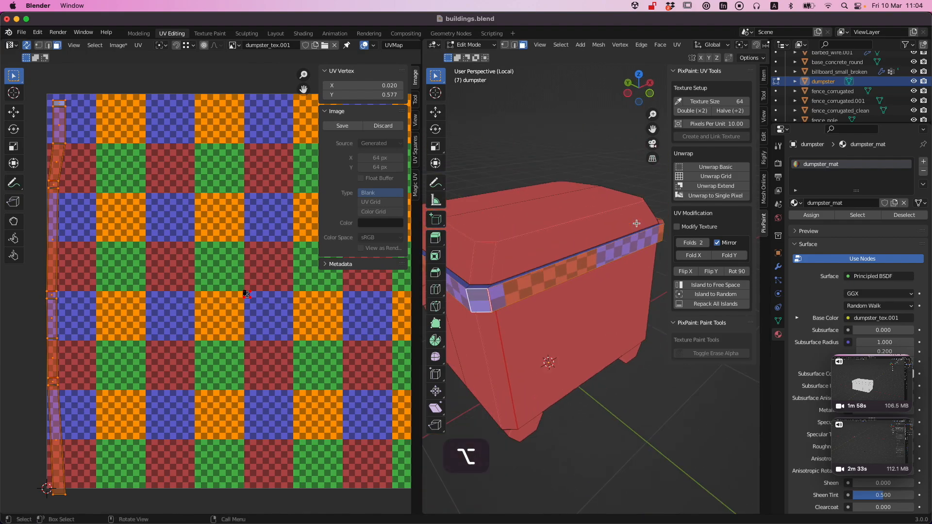
pyautogui.click(738, 178)
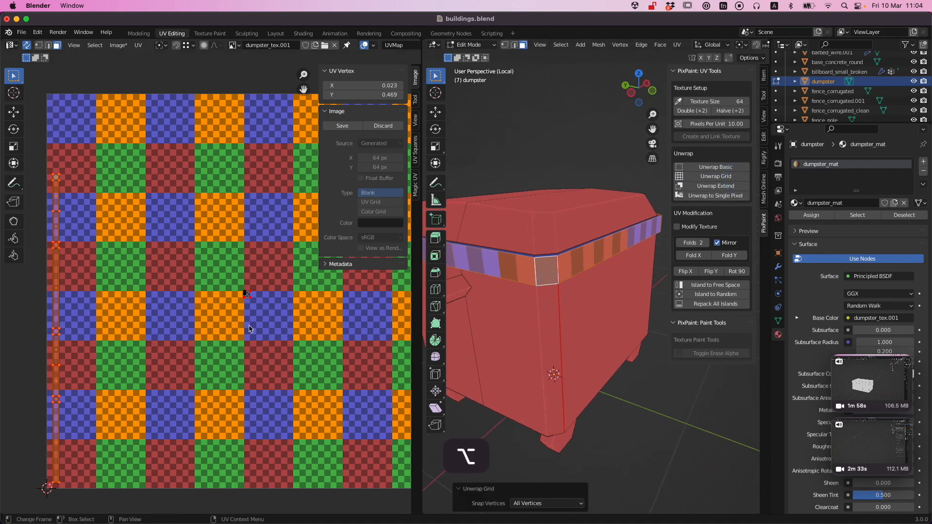
pyautogui.moveTo(197, 336); pyautogui.dragTo(203, 313, button='middle')
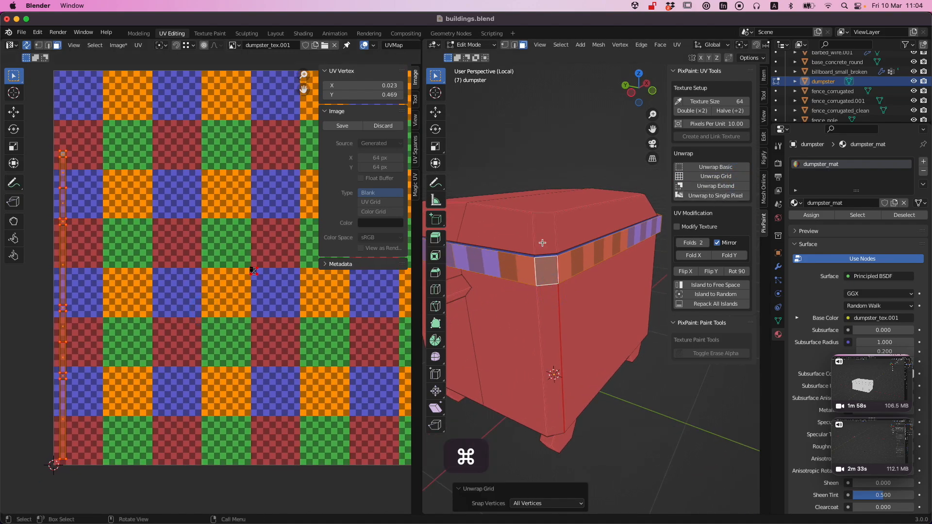
pyautogui.moveTo(516, 297)
pyautogui.mouseDown(button='middle')
pyautogui.moveTo(527, 296)
pyautogui.moveTo(517, 299)
pyautogui.mouseUp(button='middle')
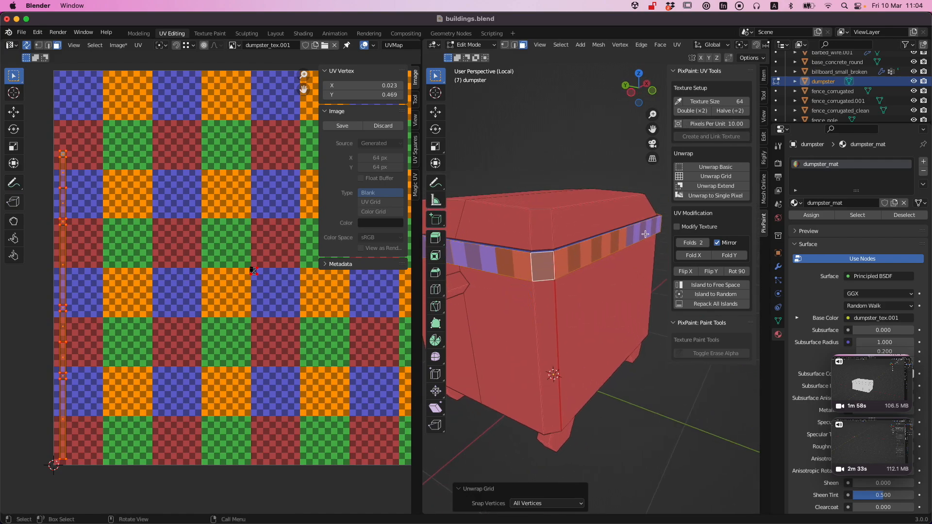
pyautogui.keyDown('alt'); pyautogui.moveTo(640, 236); pyautogui.dragTo(567, 282); pyautogui.keyUp('alt')
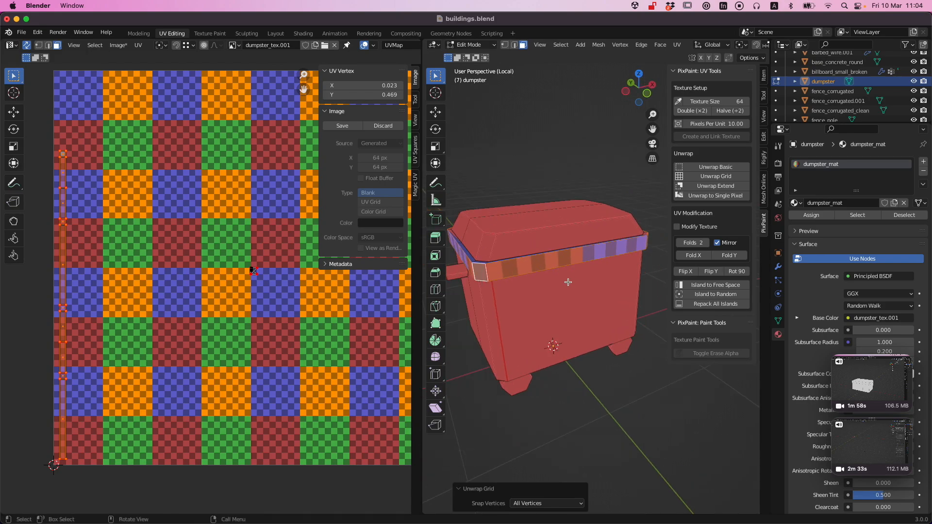
# Step: Replace the selection with the face loop around the dumpster's body sides and unwrap it with Unwrap Grid
pyautogui.press('a')
pyautogui.press('a')
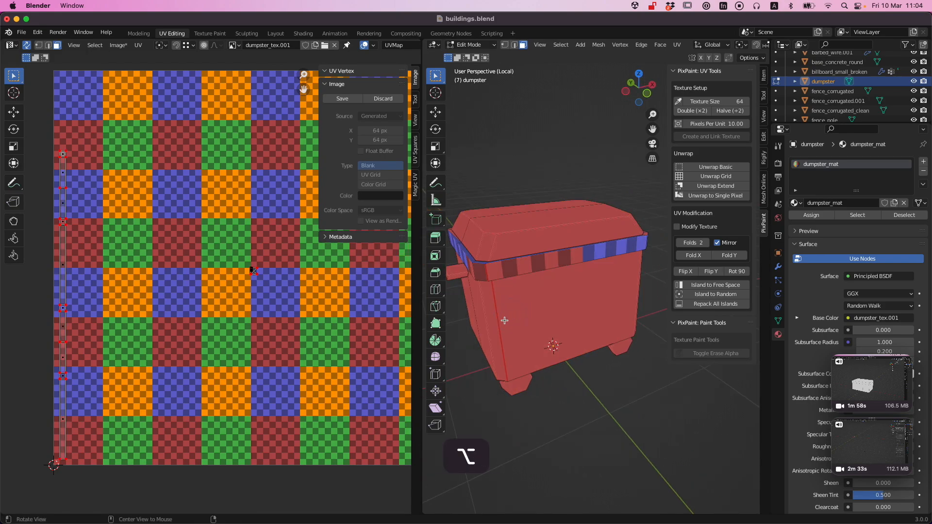
pyautogui.keyDown('alt'); pyautogui.keyDown('shift'); pyautogui.click(498, 320); pyautogui.keyUp('shift'); pyautogui.keyUp('alt')
pyautogui.keyDown('alt'); pyautogui.moveTo(500, 318); pyautogui.dragTo(462, 311); pyautogui.keyUp('alt')
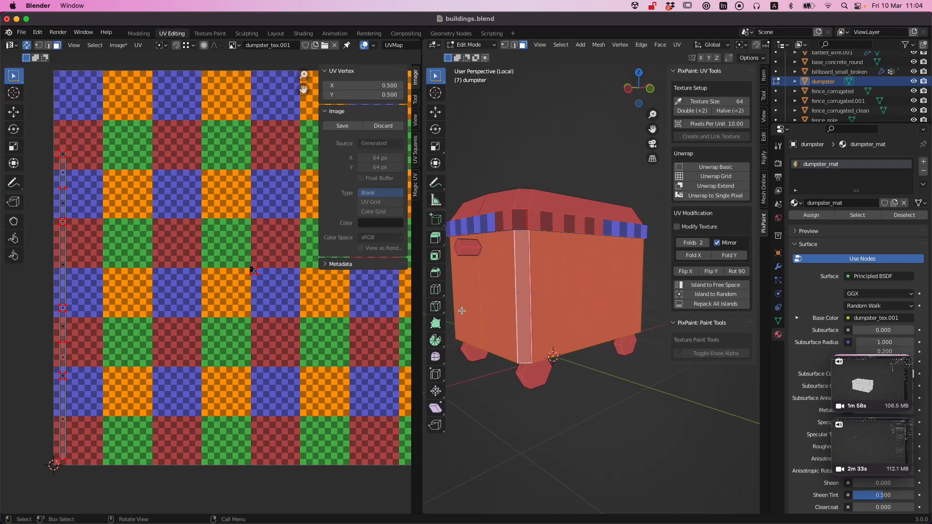
pyautogui.scroll(2, 529, 301)
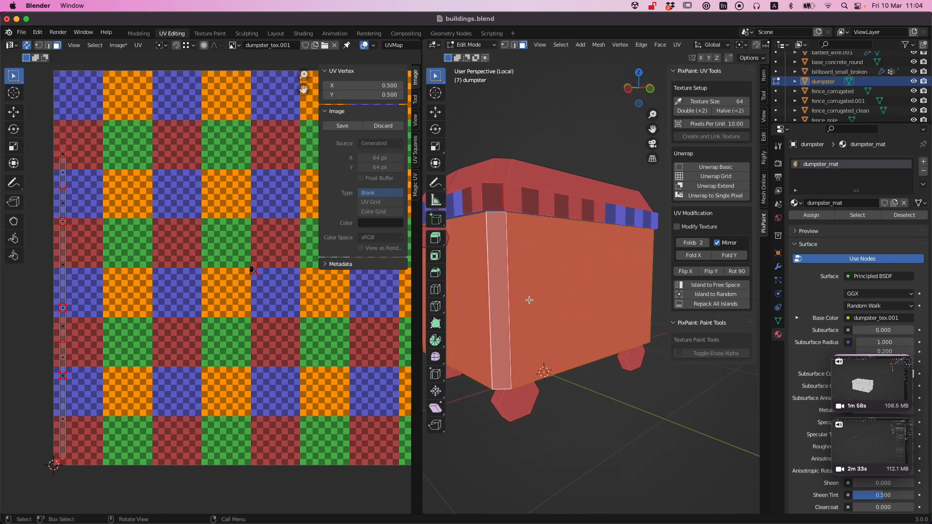
pyautogui.click(716, 177)
# Step: Examine the unwrapped body sides against the checker pixels in the UV layout and on the model, clearing the selection
pyautogui.keyDown('alt'); pyautogui.moveTo(602, 292); pyautogui.dragTo(581, 291); pyautogui.keyUp('alt')
pyautogui.scroll(2, 176, 299)
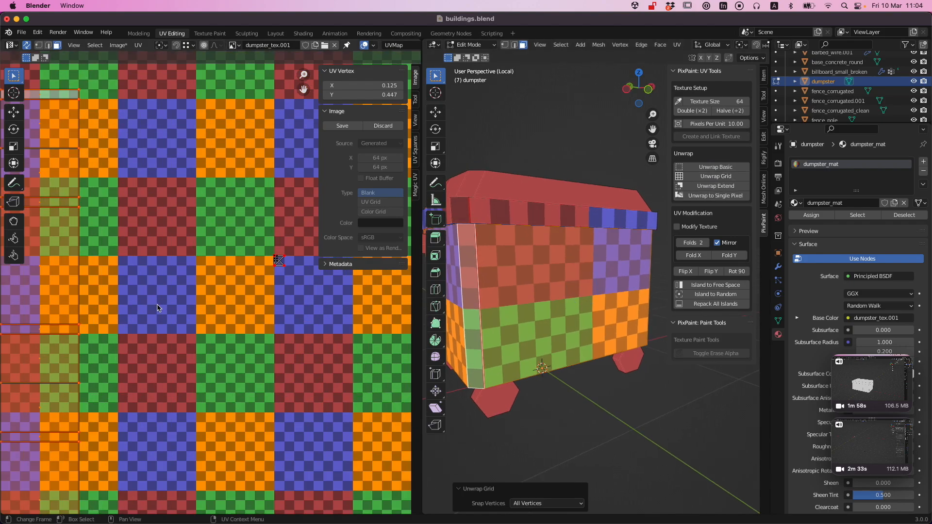
pyautogui.keyDown('alt'); pyautogui.keyDown('super'); pyautogui.moveTo(177, 299); pyautogui.dragTo(271, 297); pyautogui.keyUp('super'); pyautogui.keyUp('alt')
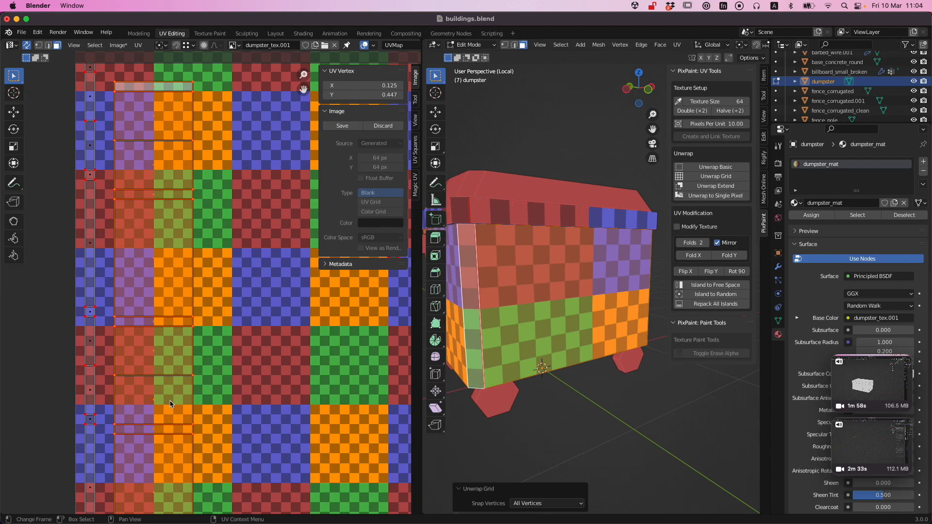
pyautogui.keyDown('alt'); pyautogui.moveTo(189, 346); pyautogui.dragTo(182, 325); pyautogui.keyUp('alt')
pyautogui.scroll(-2, 514, 342)
pyautogui.click(588, 379)
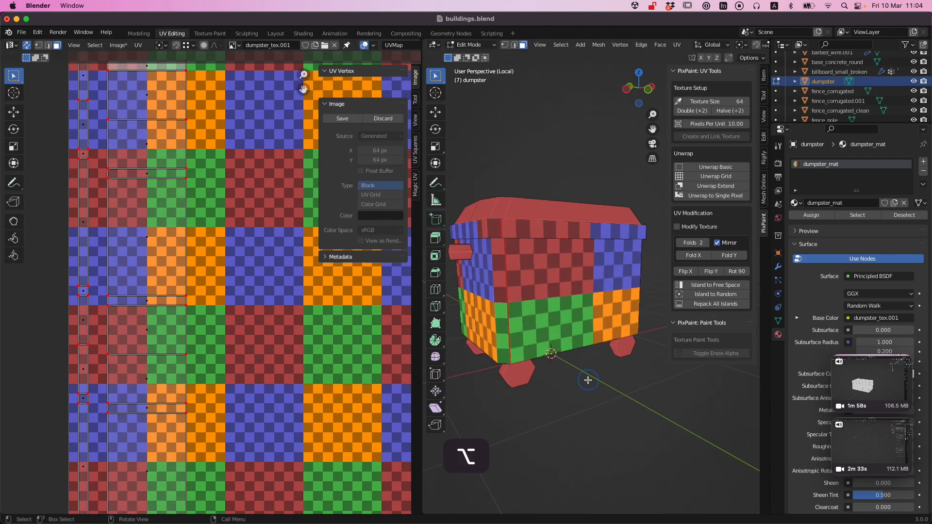
pyautogui.keyDown('alt'); pyautogui.moveTo(588, 379); pyautogui.dragTo(597, 412); pyautogui.keyUp('alt')
pyautogui.keyDown('alt'); pyautogui.moveTo(471, 279); pyautogui.dragTo(579, 350); pyautogui.keyUp('alt')
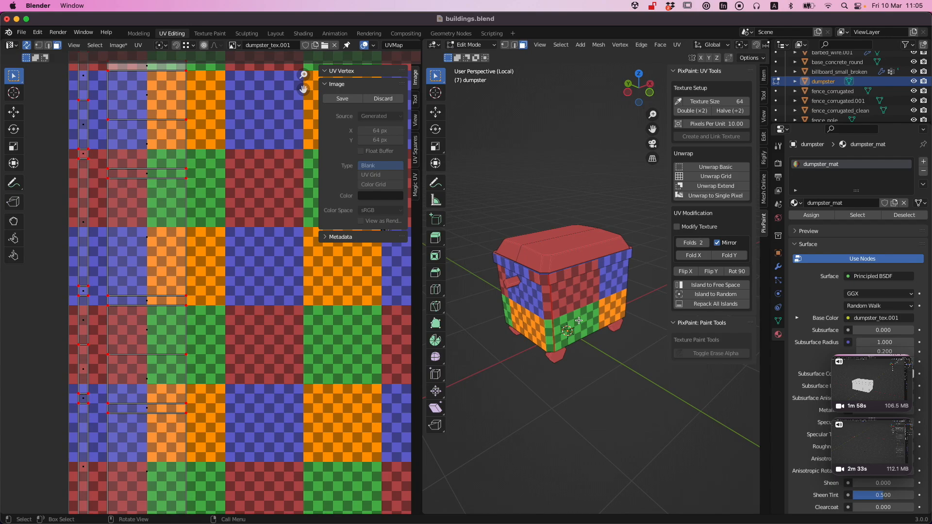
# Step: Select the two large adjoining faces on top of the dumpster lid
pyautogui.scroll(-2, 311, 296)
pyautogui.scroll(1, 311, 296)
pyautogui.keyDown('alt'); pyautogui.moveTo(548, 301); pyautogui.dragTo(540, 342); pyautogui.keyUp('alt')
pyautogui.click(549, 280)
pyautogui.keyDown('shift'); pyautogui.click(545, 240); pyautogui.keyUp('shift')
pyautogui.scroll(3, 553, 264)
pyautogui.keyDown('alt'); pyautogui.moveTo(553, 265); pyautogui.dragTo(541, 312); pyautogui.keyUp('alt')
pyautogui.keyDown('alt'); pyautogui.moveTo(639, 243); pyautogui.dragTo(555, 268); pyautogui.keyUp('alt')
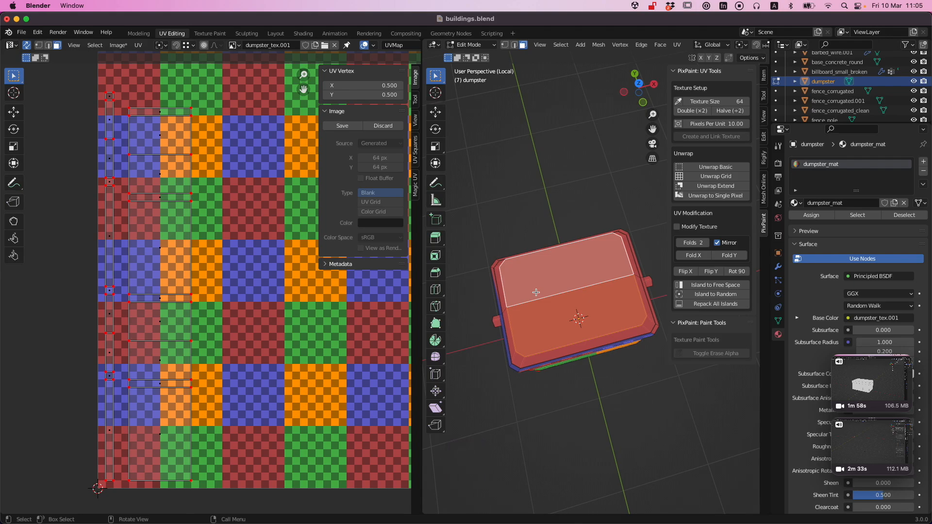
pyautogui.scroll(2, 541, 263)
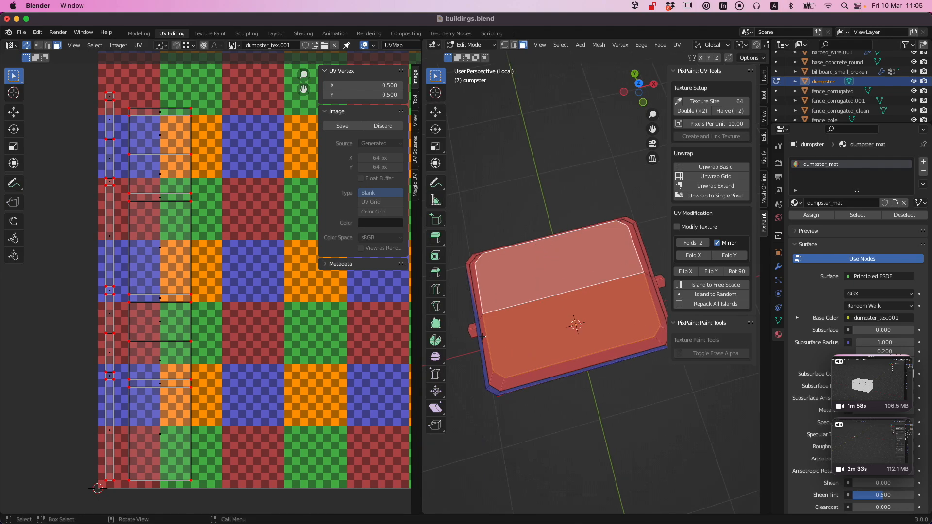
pyautogui.keyDown('alt'); pyautogui.moveTo(654, 232); pyautogui.dragTo(605, 313); pyautogui.keyUp('alt')
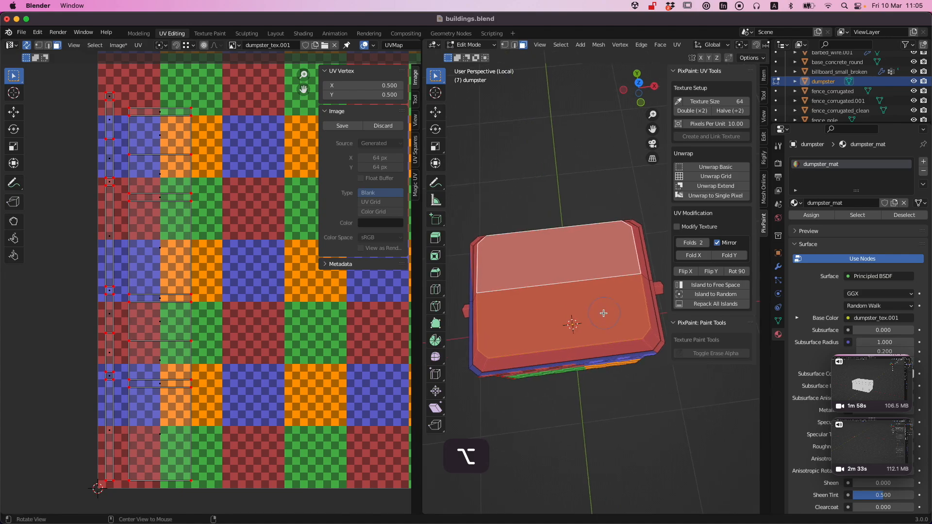
# Step: Try the standard Angle Based Unwrap on the two lid faces and scale their UVs down towards the body's pixel size
pyautogui.press('u')
pyautogui.press('u')
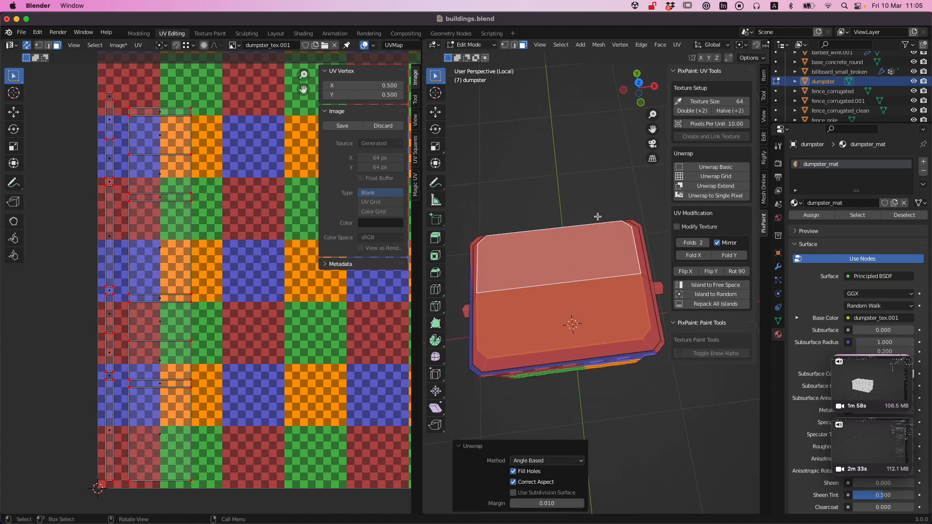
pyautogui.press('Home')
pyautogui.press('s')
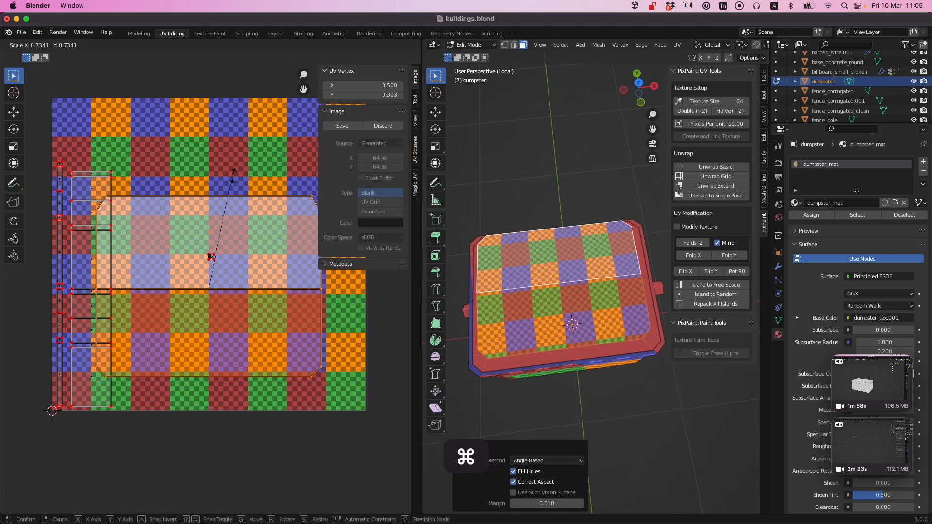
pyautogui.click(214, 239)
pyautogui.keyDown('alt'); pyautogui.moveTo(561, 335); pyautogui.dragTo(582, 292); pyautogui.keyUp('alt')
pyautogui.press('s')
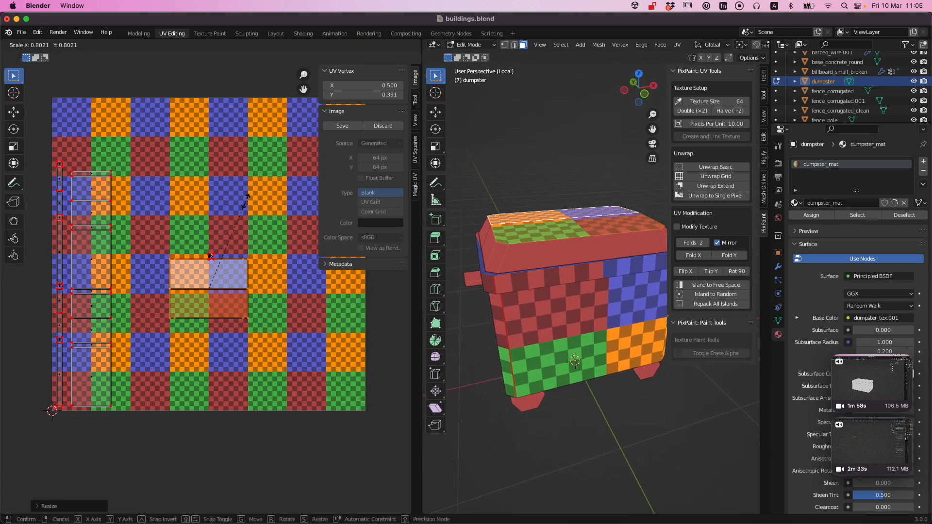
pyautogui.click(210, 266)
pyautogui.keyDown('alt'); pyautogui.moveTo(480, 272); pyautogui.dragTo(474, 304); pyautogui.keyUp('alt')
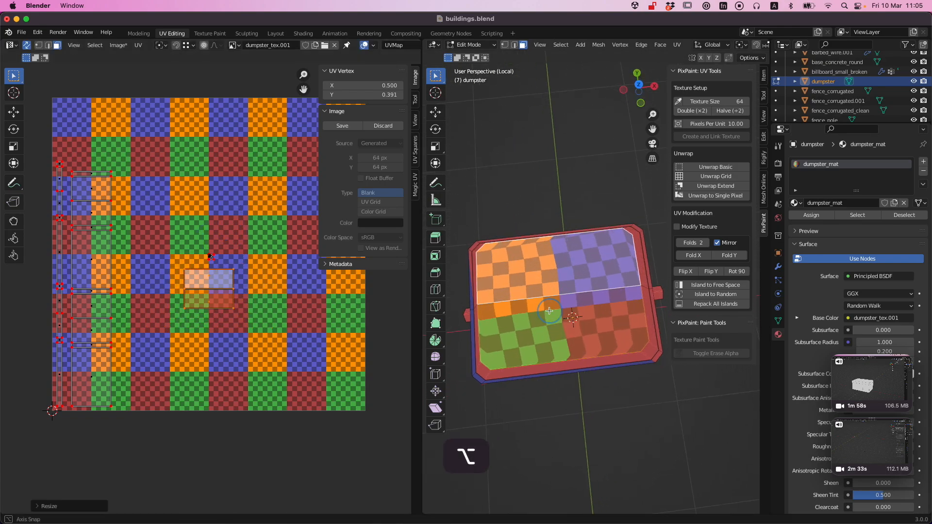
pyautogui.scroll(3, 216, 282)
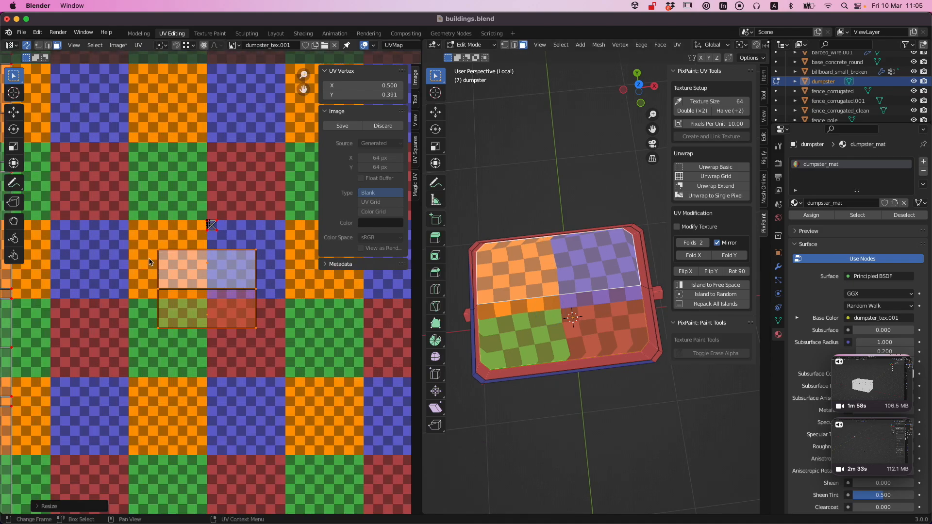
pyautogui.keyDown('alt'); pyautogui.moveTo(553, 350); pyautogui.dragTo(549, 280); pyautogui.keyUp('alt')
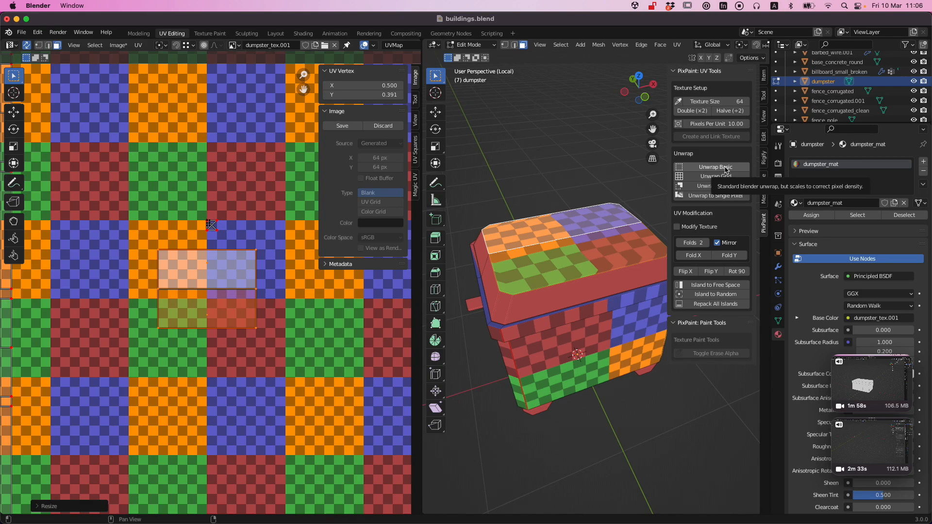
# Step: Unwrap the two lid faces with Unwrap Basic and inspect the chamfered corner against the checker pixels
pyautogui.click(726, 170)
pyautogui.keyDown('alt'); pyautogui.moveTo(576, 290); pyautogui.dragTo(586, 300); pyautogui.keyUp('alt')
pyautogui.keyDown('alt'); pyautogui.keyDown('super'); pyautogui.moveTo(246, 367); pyautogui.dragTo(329, 236); pyautogui.keyUp('super'); pyautogui.keyUp('alt')
pyautogui.scroll(5, 254, 332)
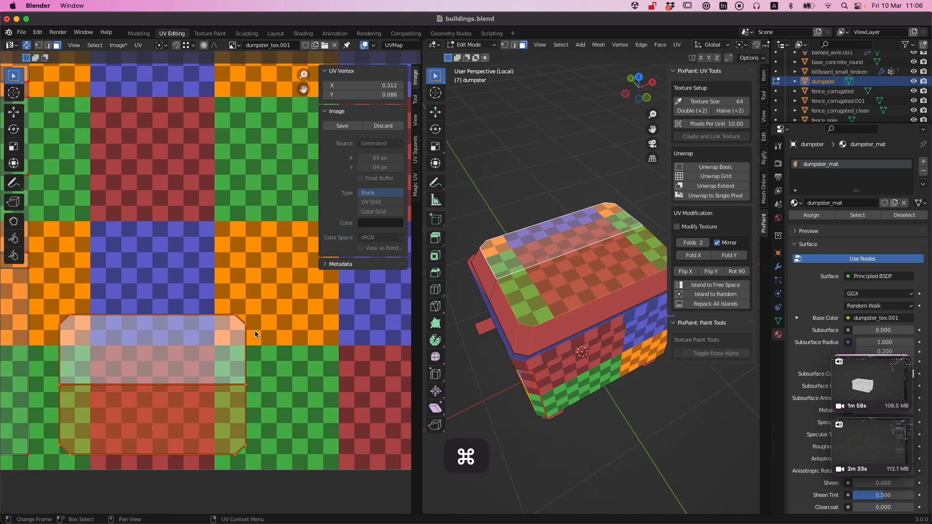
pyautogui.keyDown('alt'); pyautogui.keyDown('super'); pyautogui.moveTo(259, 342); pyautogui.dragTo(232, 279); pyautogui.keyUp('super'); pyautogui.keyUp('alt')
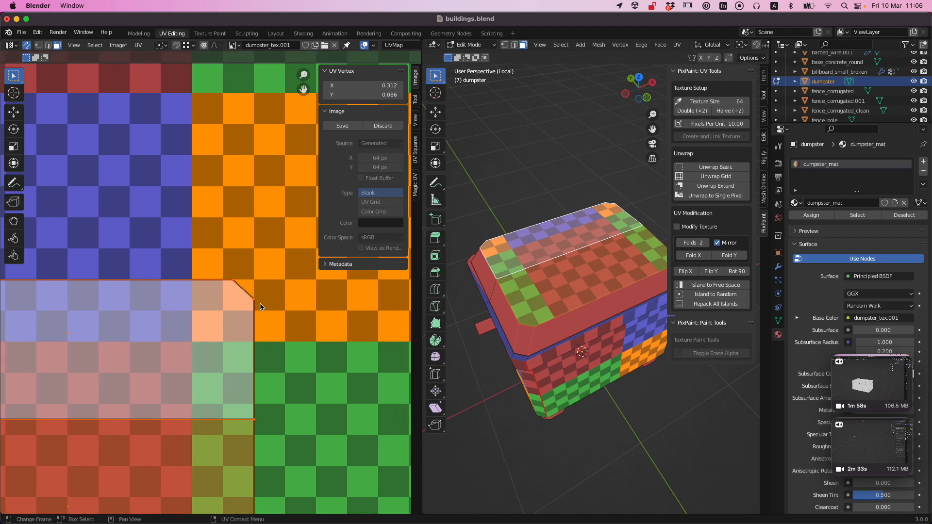
pyautogui.scroll(1, 550, 341)
pyautogui.keyDown('alt'); pyautogui.moveTo(550, 340); pyautogui.dragTo(556, 398); pyautogui.keyUp('alt')
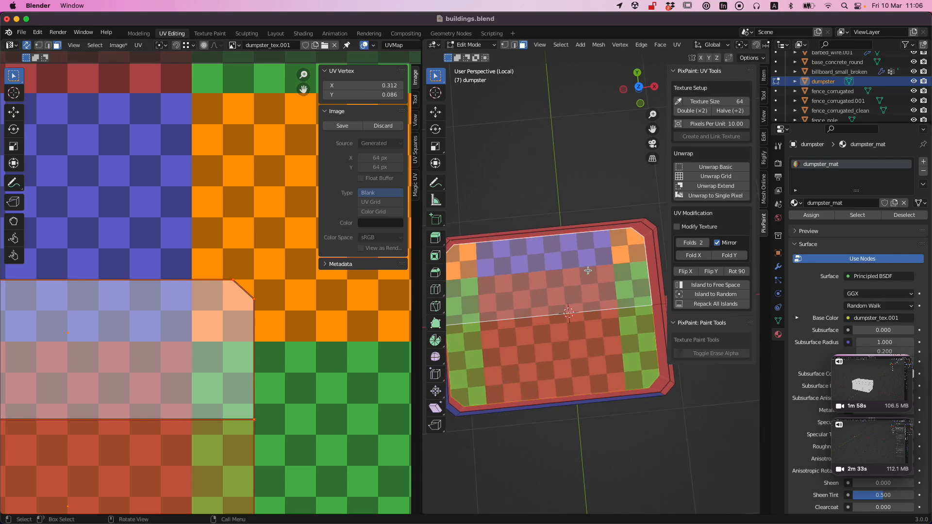
# Step: Mark a seam on an edge crossing the ring of sloped lid faces at one corner
pyautogui.keyDown('alt'); pyautogui.moveTo(599, 308); pyautogui.dragTo(597, 272); pyautogui.keyUp('alt')
pyautogui.scroll(-2, 333, 344)
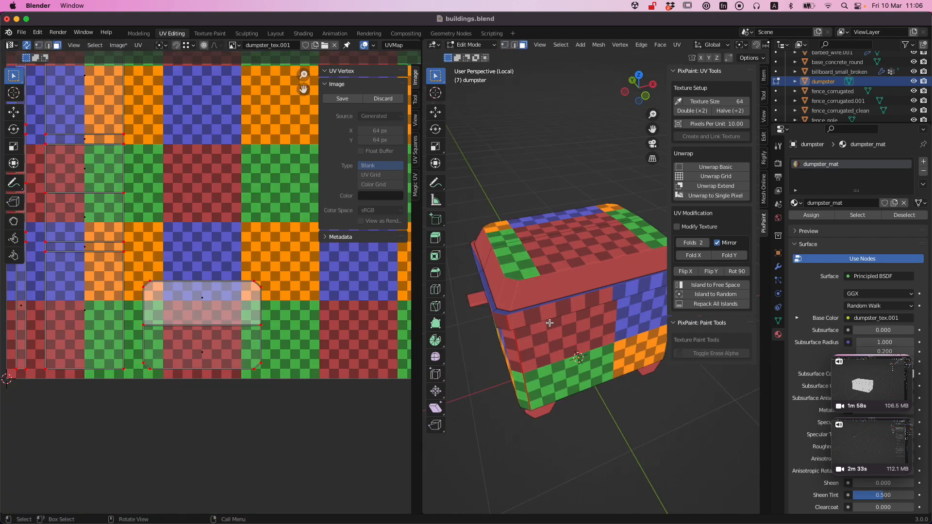
pyautogui.keyDown('alt'); pyautogui.moveTo(549, 323); pyautogui.dragTo(475, 322); pyautogui.keyUp('alt')
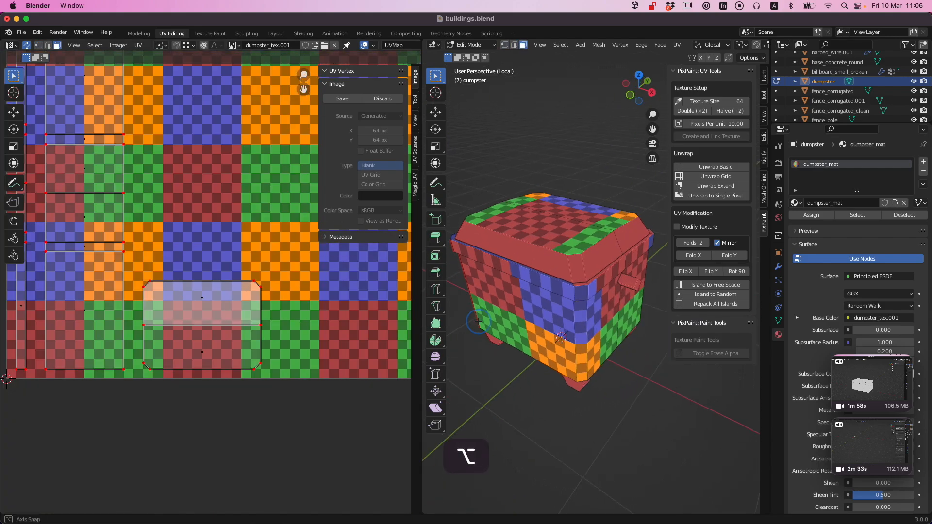
pyautogui.press('a')
pyautogui.press('a')
pyautogui.keyDown('alt'); pyautogui.keyDown('shift'); pyautogui.click(572, 270); pyautogui.keyUp('shift'); pyautogui.keyUp('alt')
pyautogui.keyDown('alt'); pyautogui.moveTo(504, 294); pyautogui.dragTo(581, 294); pyautogui.keyUp('alt')
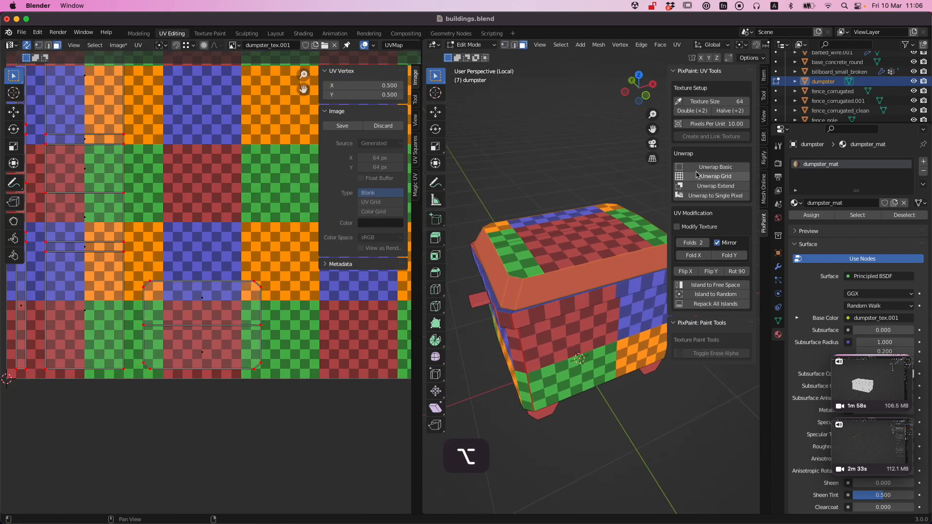
pyautogui.press('2')
pyautogui.keyDown('alt'); pyautogui.click(520, 286); pyautogui.keyUp('alt')
pyautogui.hotkey('ctrl', 'e')
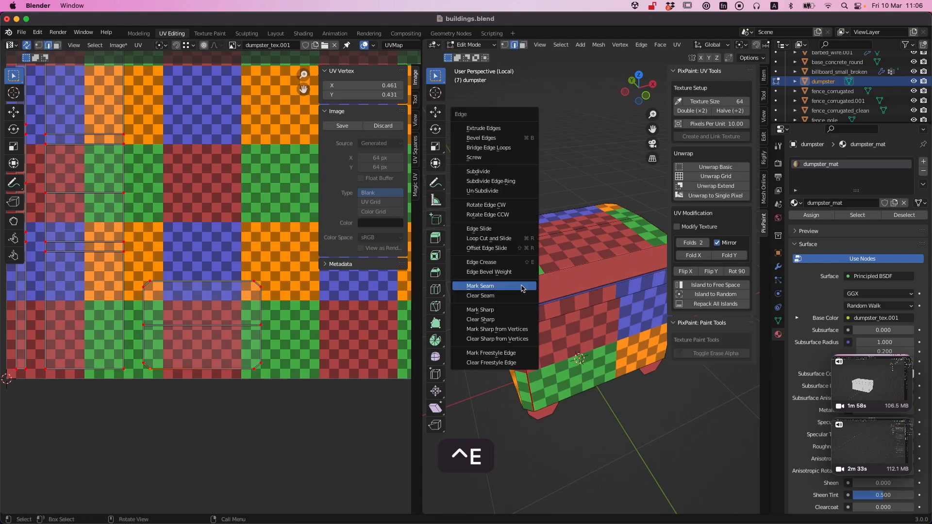
pyautogui.click(522, 287)
# Step: Select the whole ring of sloped lid faces, unwrap it with Unwrap Grid and check the pixels on the model
pyautogui.press('3')
pyautogui.press('a')
pyautogui.press('a')
pyautogui.keyDown('ctrl'); pyautogui.keyDown('alt'); pyautogui.click(519, 287); pyautogui.keyUp('alt'); pyautogui.keyUp('ctrl')
pyautogui.click(715, 177)
pyautogui.keyDown('alt'); pyautogui.moveTo(549, 301); pyautogui.dragTo(569, 291); pyautogui.keyUp('alt')
pyautogui.scroll(1, 572, 283)
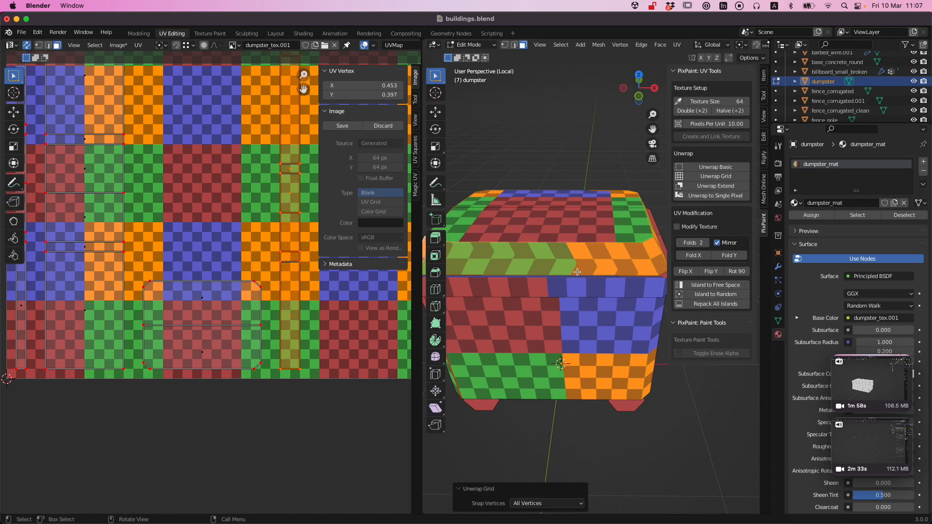
pyautogui.keyDown('alt'); pyautogui.moveTo(588, 304); pyautogui.dragTo(537, 272); pyautogui.keyUp('alt')
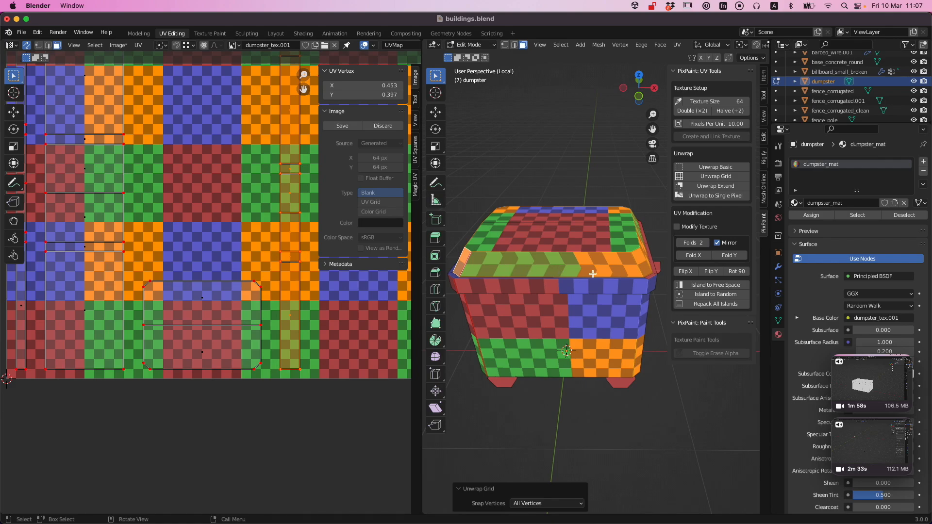
# Step: Try adding single loop cuts down the dumpster's long side, compare the checker distortion and undo them
pyautogui.hotkey('ctrl', 'r')
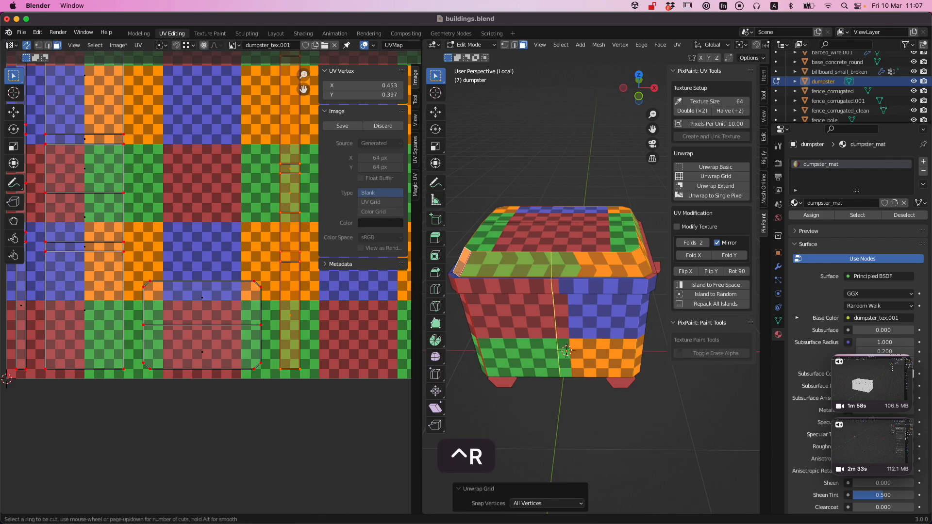
pyautogui.click(606, 254)
pyautogui.click(606, 253)
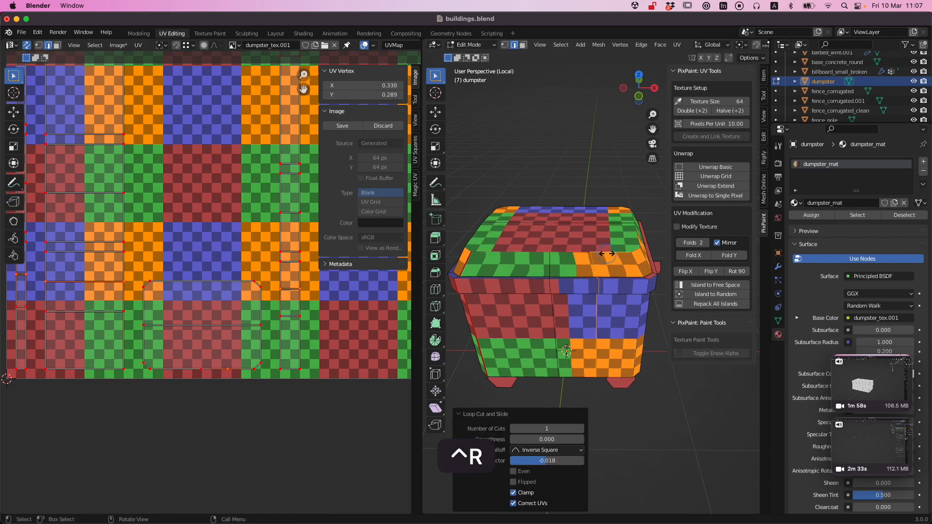
pyautogui.scroll(4, 579, 295)
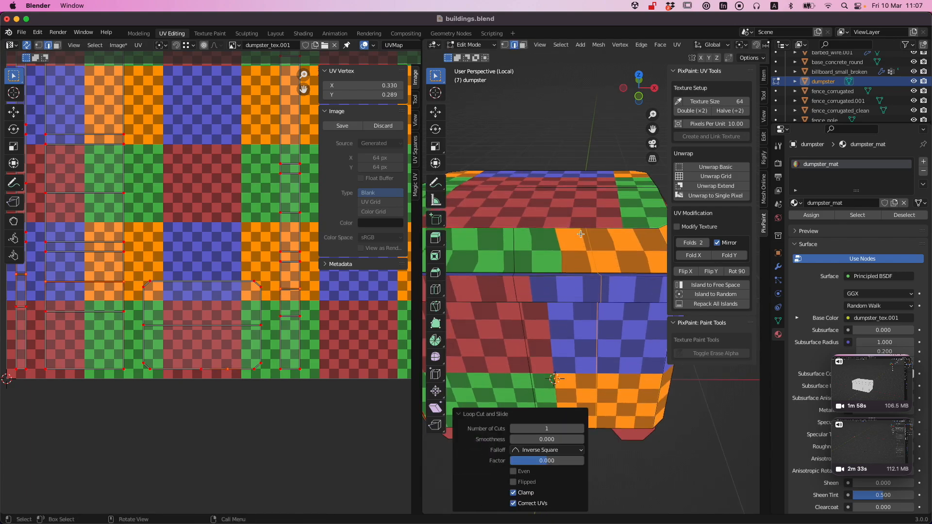
pyautogui.scroll(-4, 597, 267)
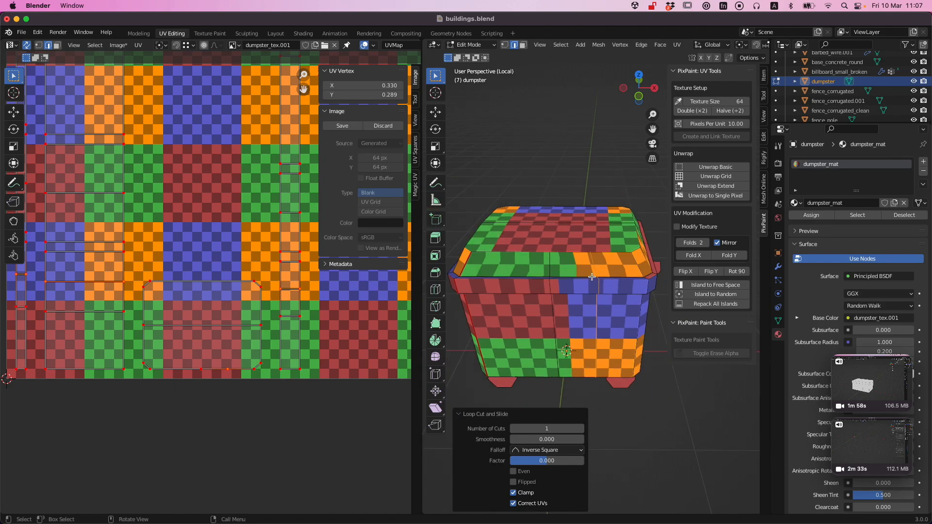
pyautogui.press('super+z')
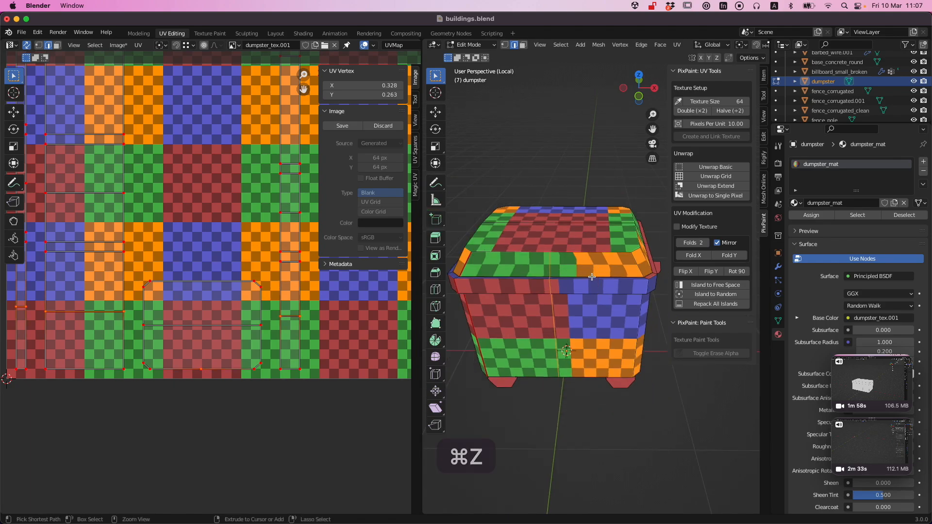
pyautogui.press('super+z')
pyautogui.moveTo(591, 278)
pyautogui.mouseDown(button='middle')
pyautogui.moveTo(576, 284)
pyautogui.moveTo(592, 282)
pyautogui.mouseUp(button='middle')
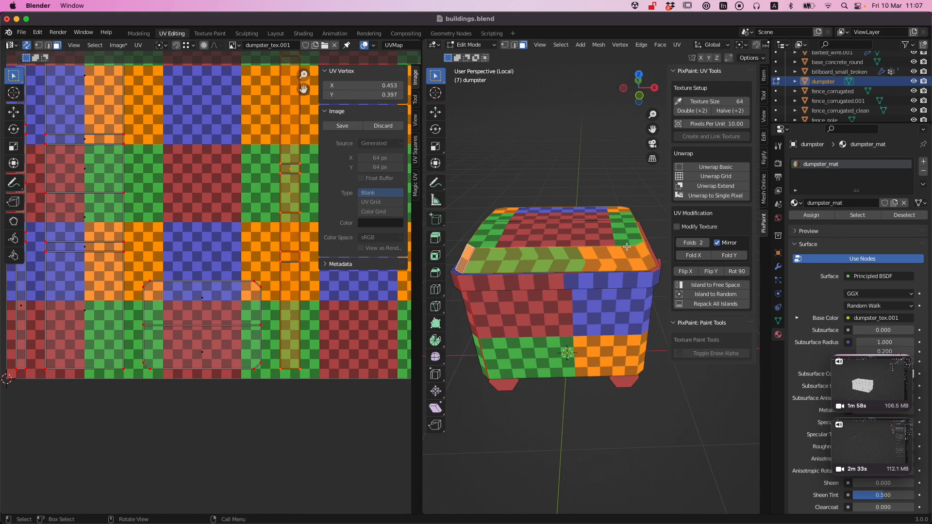
# Step: Try adding four evenly spaced loop cuts down the dumpster's long side and undo them
pyautogui.keyDown('alt'); pyautogui.moveTo(541, 262); pyautogui.dragTo(558, 257); pyautogui.keyUp('alt')
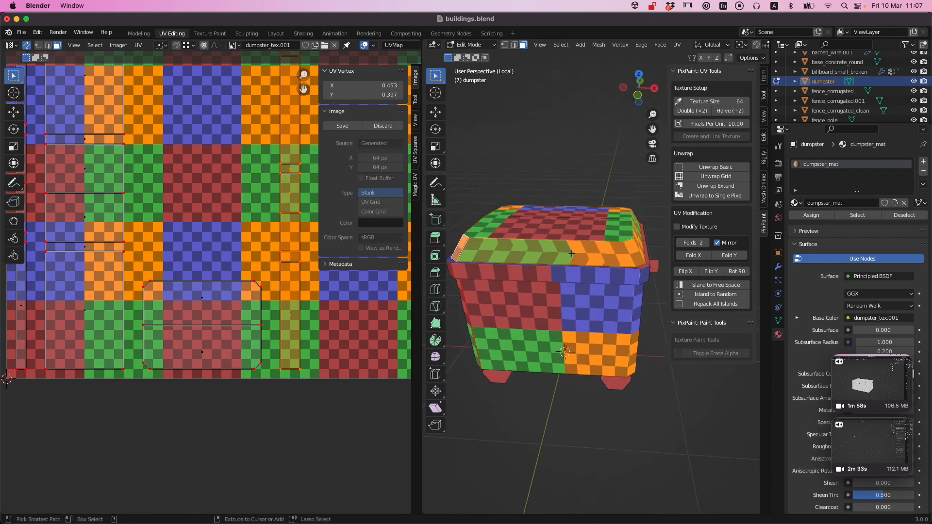
pyautogui.hotkey('ctrl', 'r')
pyautogui.scroll(3, 571, 262)
pyautogui.click(570, 276)
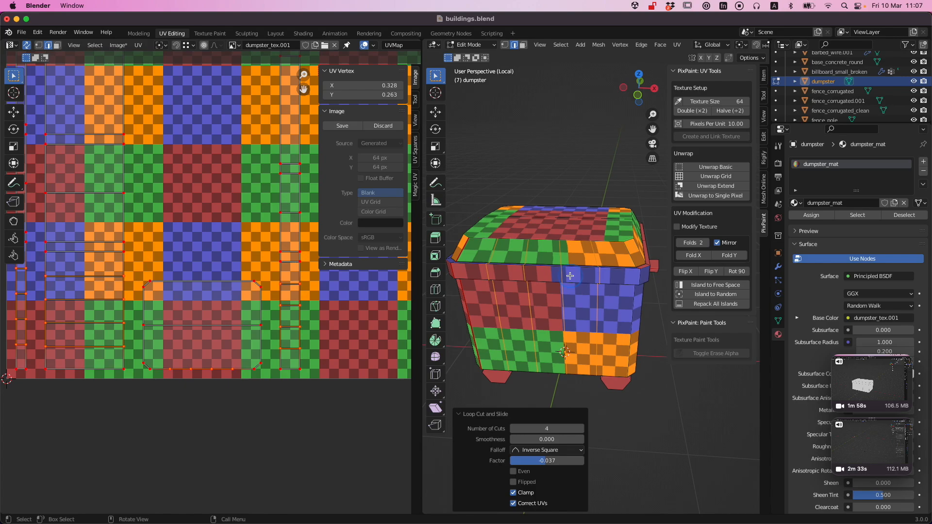
pyautogui.keyDown('alt'); pyautogui.moveTo(570, 276); pyautogui.dragTo(607, 256); pyautogui.keyUp('alt')
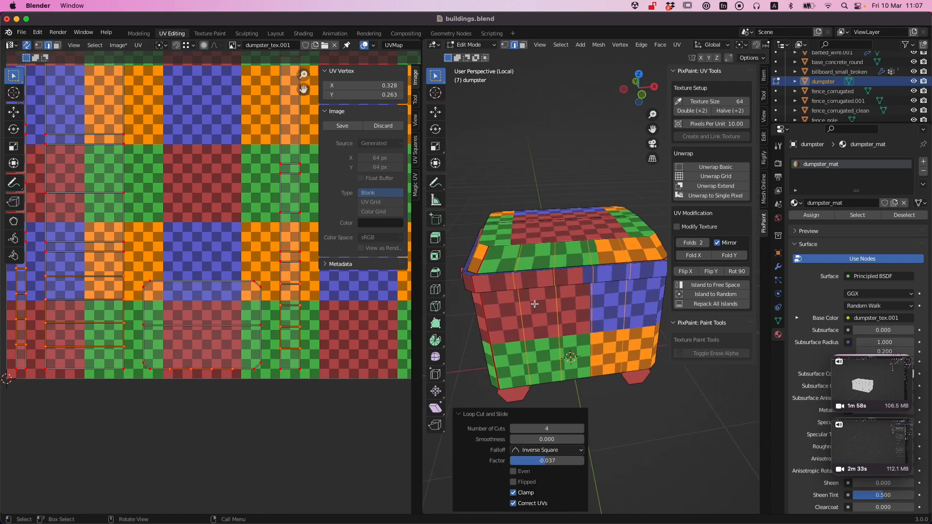
pyautogui.press('super+z')
# Step: Unwrap the narrow ledge around the rim just below the lid to a single pixel and inspect its island in the UV layout
pyautogui.moveTo(423, 218); pyautogui.dragTo(281, 219)
pyautogui.keyDown('alt'); pyautogui.moveTo(463, 274); pyautogui.dragTo(524, 308); pyautogui.keyUp('alt')
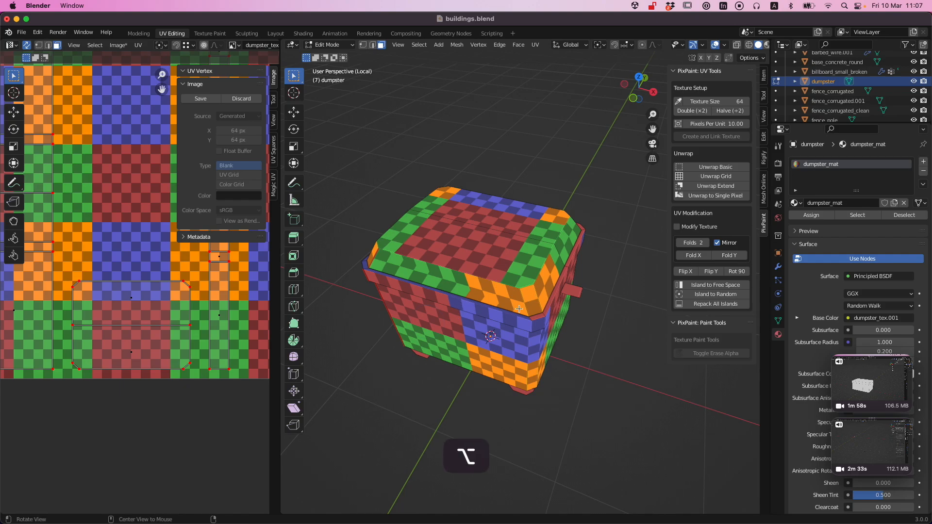
pyautogui.scroll(2, 519, 308)
pyautogui.keyDown('alt'); pyautogui.keyDown('shift'); pyautogui.click(555, 340); pyautogui.keyUp('shift'); pyautogui.keyUp('alt')
pyautogui.keyDown('alt'); pyautogui.moveTo(485, 336); pyautogui.dragTo(380, 305); pyautogui.keyUp('alt')
pyautogui.scroll(-4, 524, 316)
pyautogui.scroll(1, 529, 308)
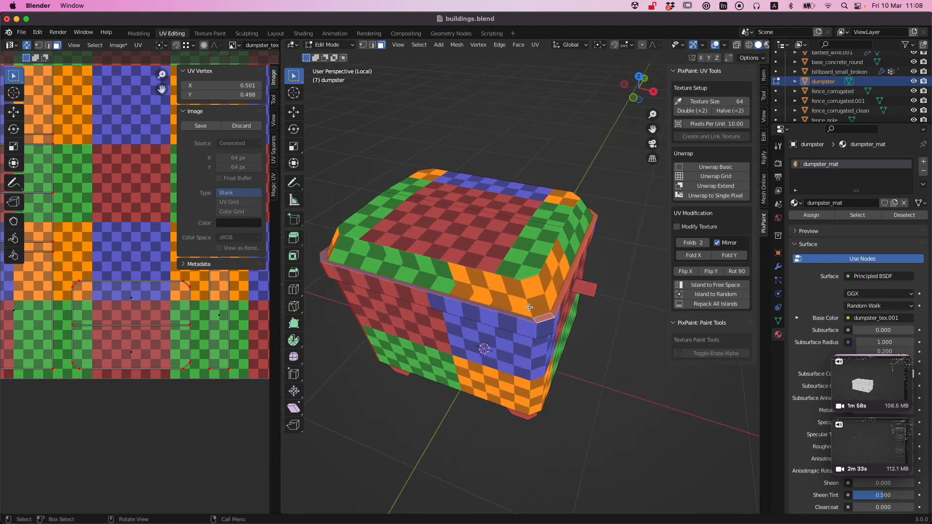
pyautogui.click(709, 197)
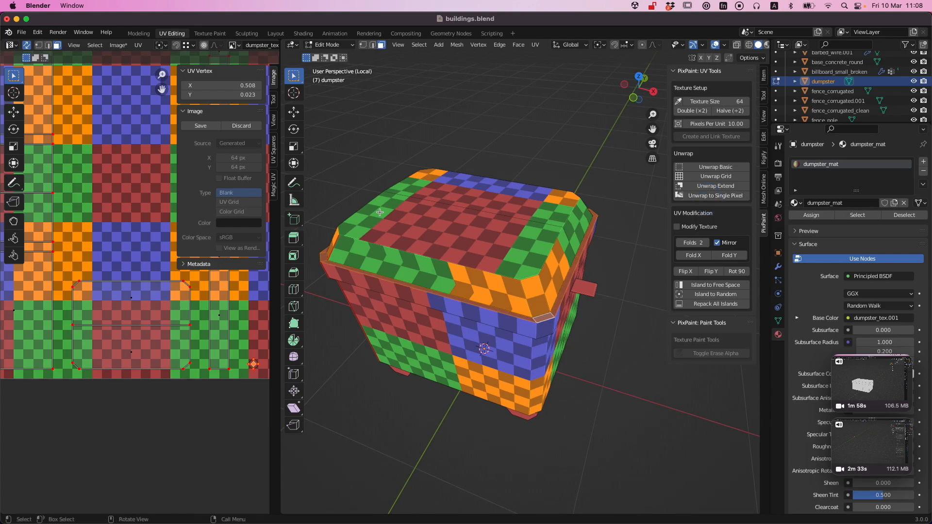
pyautogui.scroll(2, 258, 355)
pyautogui.keyDown('alt'); pyautogui.keyDown('super'); pyautogui.moveTo(63, 277); pyautogui.dragTo(102, 300); pyautogui.keyUp('super'); pyautogui.keyUp('alt')
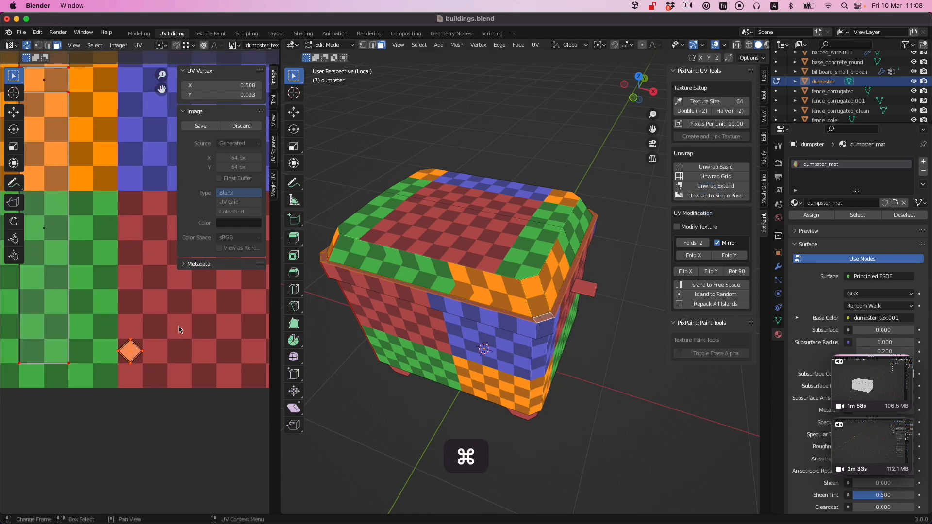
pyautogui.keyDown('alt'); pyautogui.click(111, 386); pyautogui.keyUp('alt')
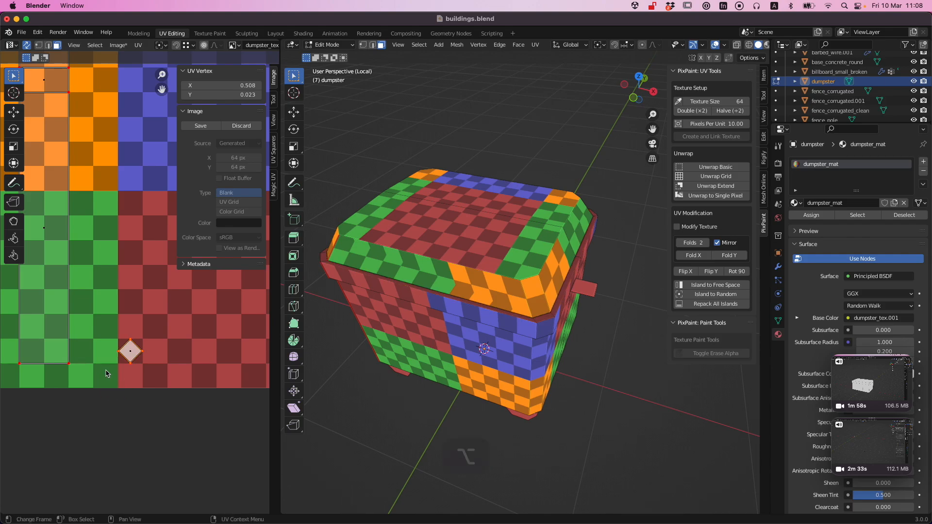
pyautogui.keyDown('alt'); pyautogui.click(120, 367); pyautogui.keyUp('alt')
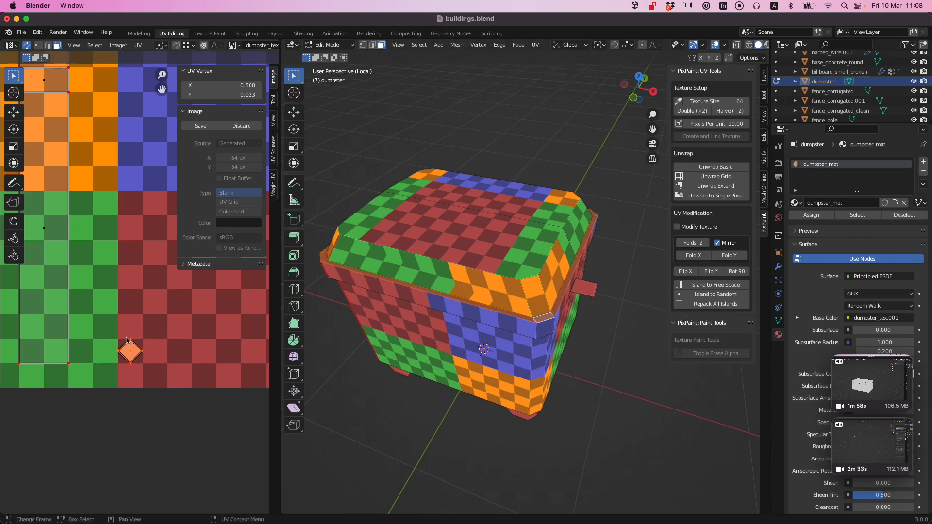
# Step: Add both side handles to the selected ledge faces and unwrap them all to the same single pixel
pyautogui.keyDown('alt'); pyautogui.moveTo(499, 325); pyautogui.dragTo(526, 318); pyautogui.keyUp('alt')
pyautogui.keyDown('alt'); pyautogui.moveTo(438, 313); pyautogui.dragTo(559, 262); pyautogui.keyUp('alt')
pyautogui.press('l')
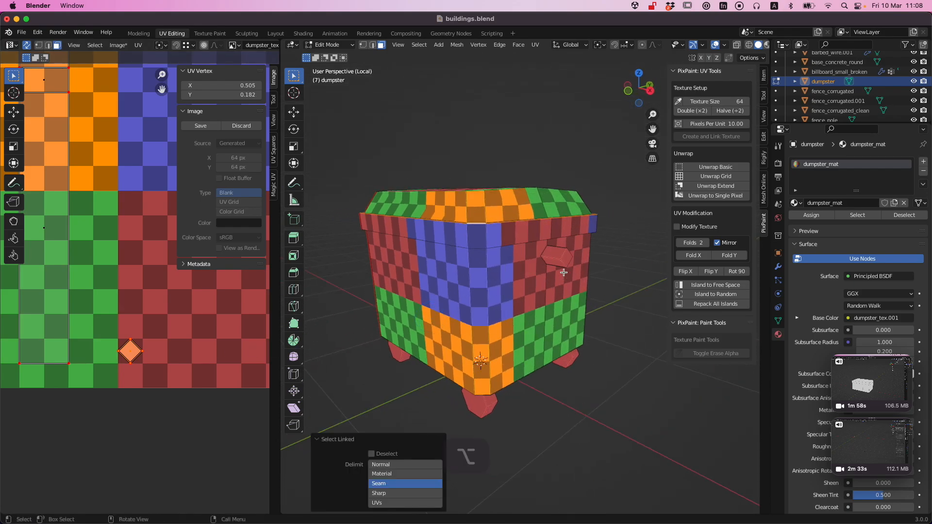
pyautogui.press('l')
pyautogui.keyDown('alt'); pyautogui.moveTo(442, 309); pyautogui.dragTo(502, 313); pyautogui.keyUp('alt')
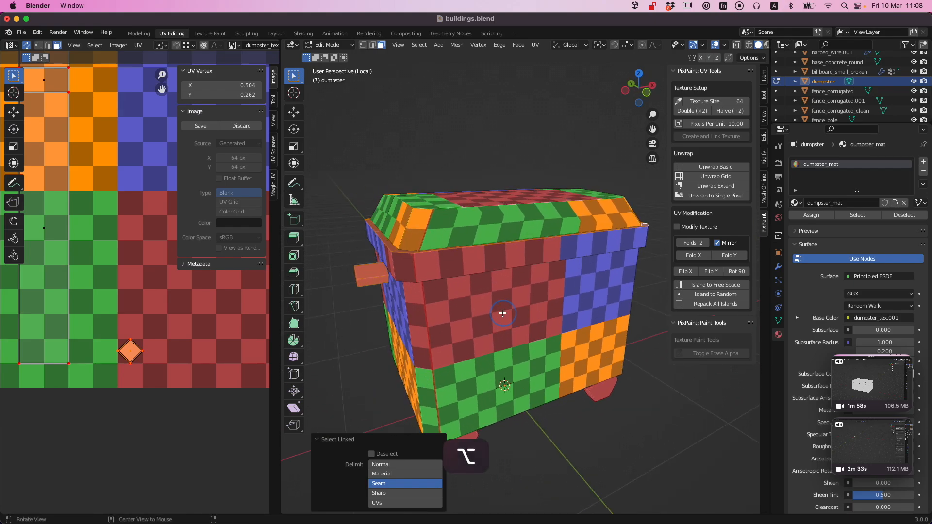
pyautogui.click(707, 196)
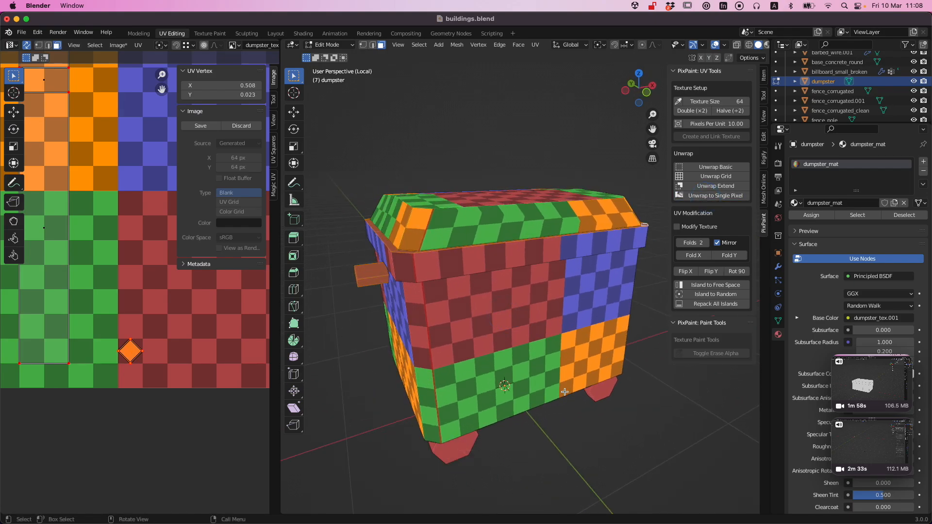
# Step: Select only the two side handles and move their UV island to free space
pyautogui.keyDown('alt'); pyautogui.moveTo(565, 392); pyautogui.dragTo(375, 312); pyautogui.keyUp('alt')
pyautogui.click(374, 352)
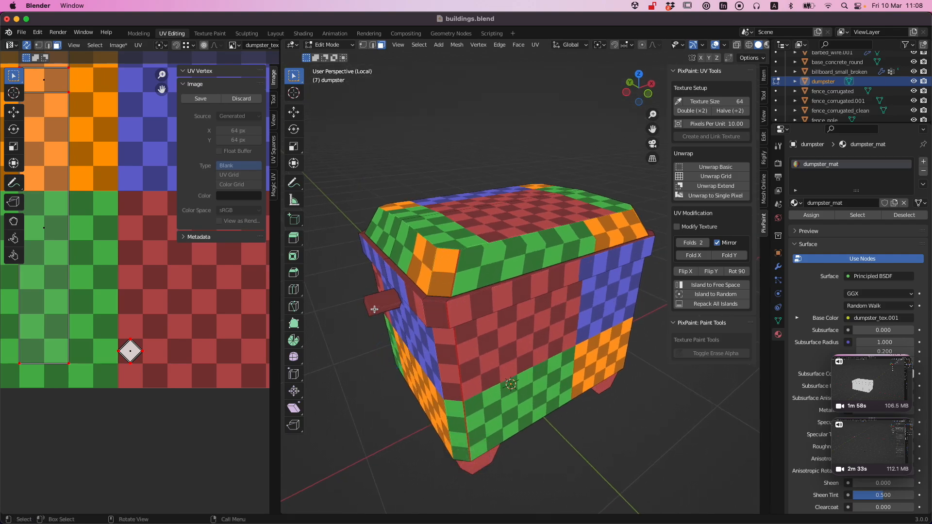
pyautogui.press('l')
pyautogui.keyDown('alt'); pyautogui.moveTo(374, 309); pyautogui.dragTo(357, 277); pyautogui.keyUp('alt')
pyautogui.press('l')
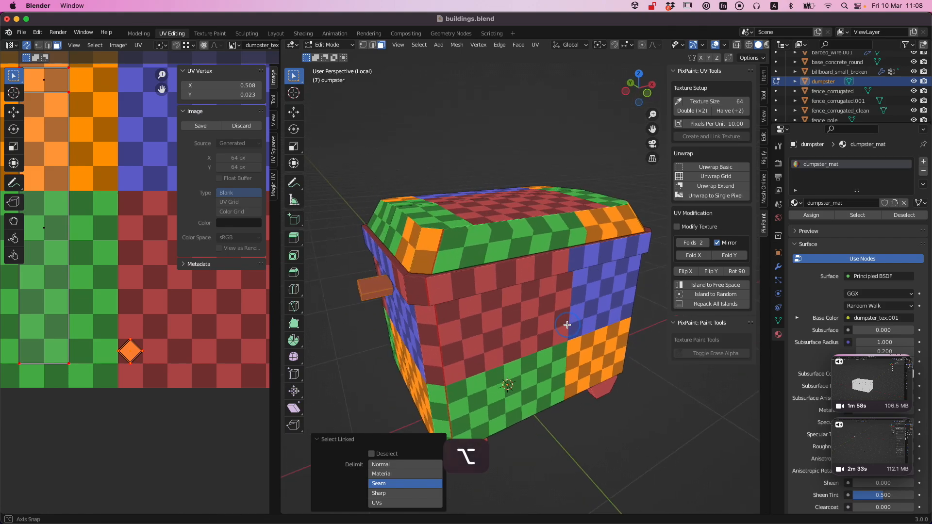
pyautogui.click(713, 286)
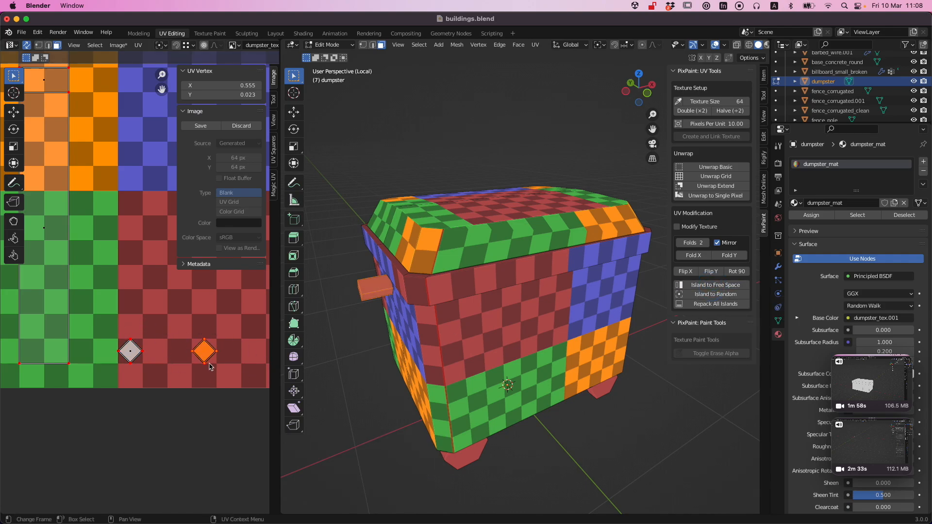
# Step: Select the narrow face loop on the underside of the rim and unwrap it to a single pixel
pyautogui.scroll(-4, 209, 367)
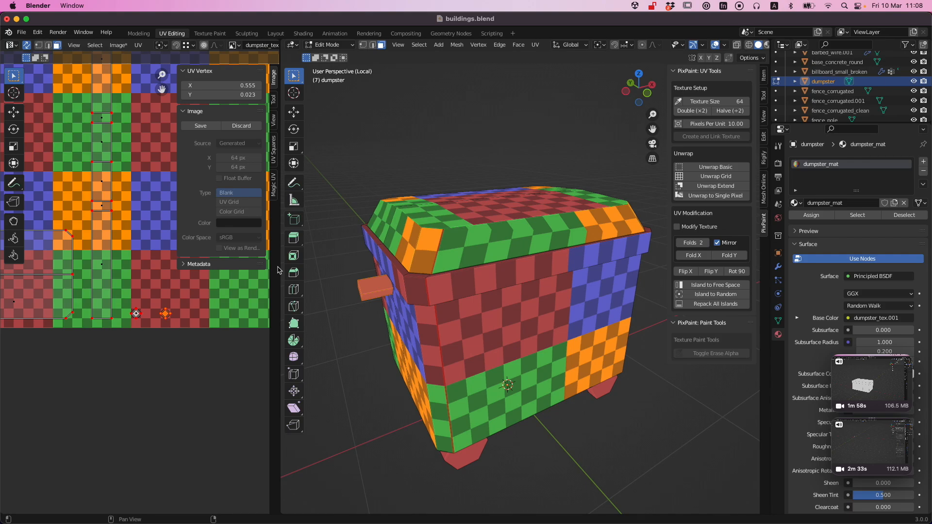
pyautogui.moveTo(280, 270); pyautogui.dragTo(396, 272)
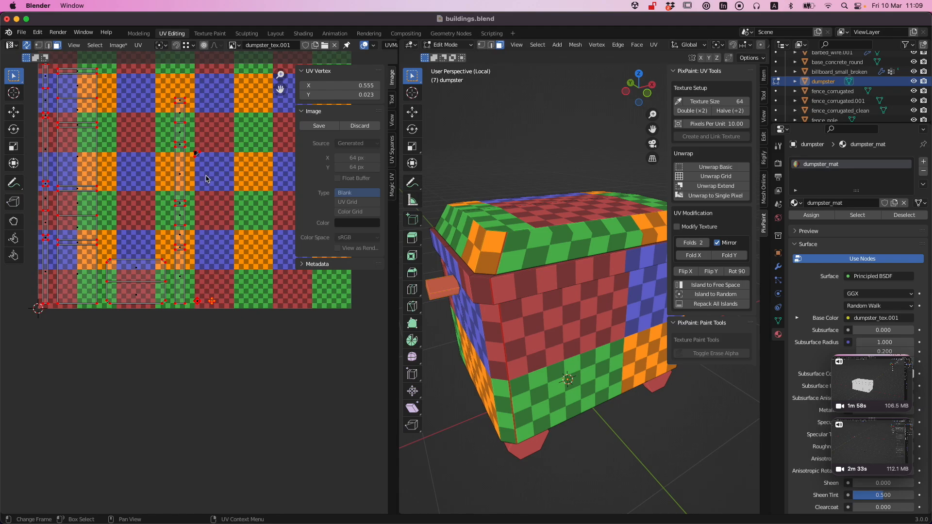
pyautogui.moveTo(210, 176); pyautogui.dragTo(206, 267, button='middle')
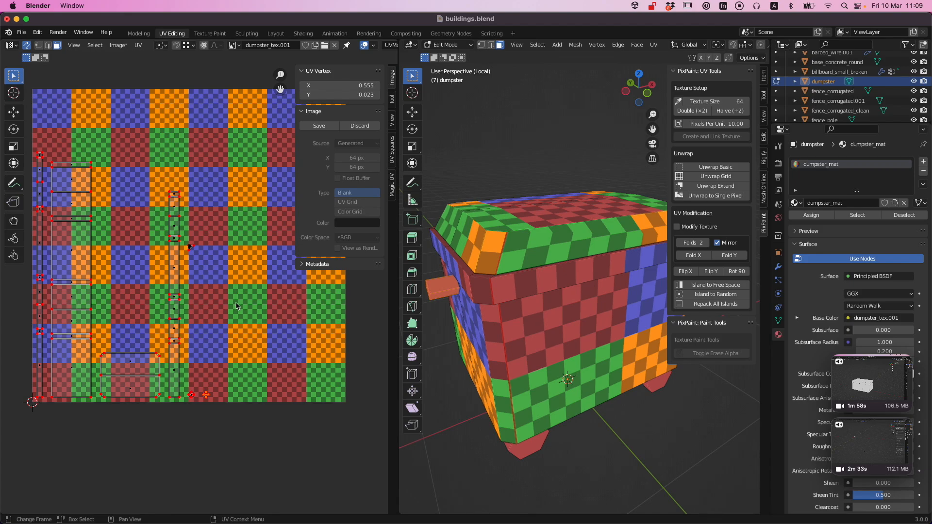
pyautogui.moveTo(571, 381); pyautogui.dragTo(573, 389, button='middle')
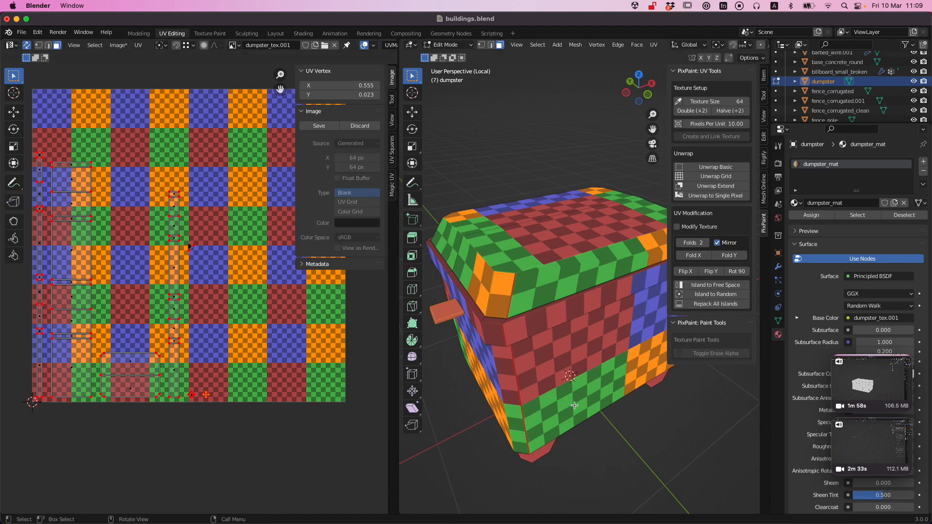
pyautogui.keyDown('alt'); pyautogui.moveTo(455, 393); pyautogui.dragTo(527, 195); pyautogui.keyUp('alt')
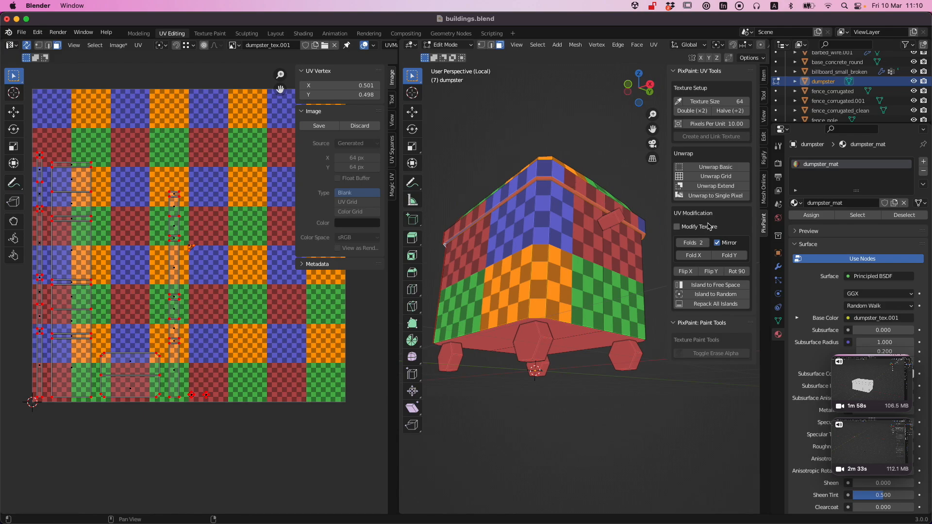
pyautogui.click(720, 196)
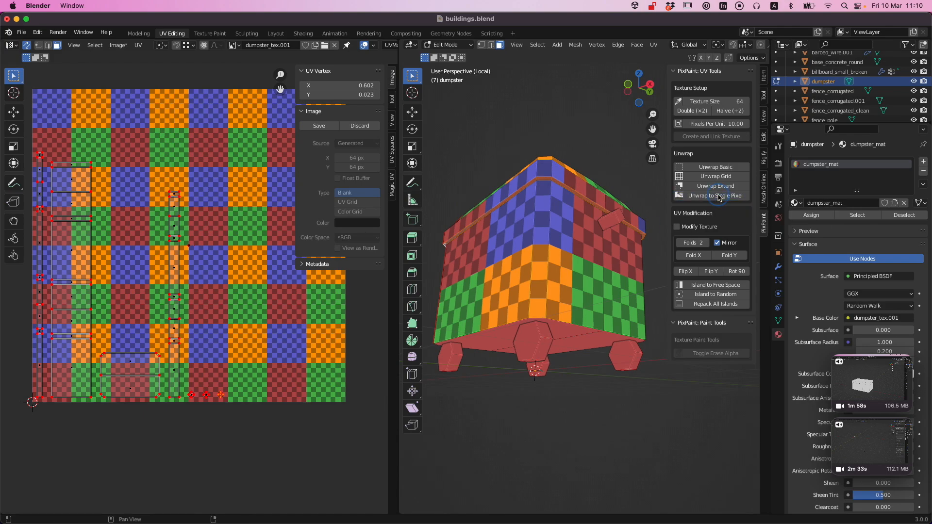
# Step: Select both large faces on the dumpster's underside and unwrap them with Unwrap Basic
pyautogui.keyDown('alt'); pyautogui.moveTo(495, 339); pyautogui.dragTo(503, 301); pyautogui.keyUp('alt')
pyautogui.click(502, 301)
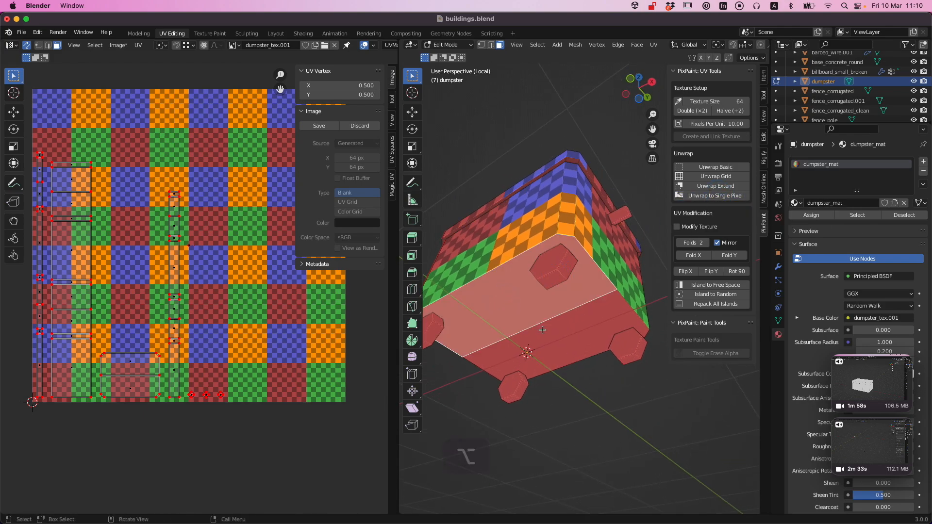
pyautogui.keyDown('shift'); pyautogui.click(550, 355); pyautogui.keyUp('shift')
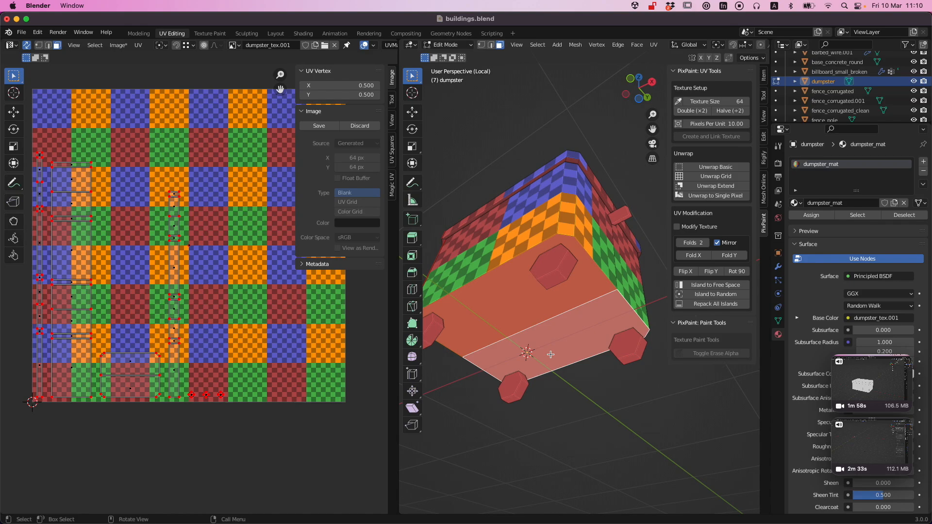
pyautogui.keyDown('alt'); pyautogui.moveTo(550, 355); pyautogui.dragTo(536, 270); pyautogui.keyUp('alt')
pyautogui.keyDown('alt'); pyautogui.keyDown('super'); pyautogui.click(540, 274); pyautogui.keyUp('super'); pyautogui.keyUp('alt')
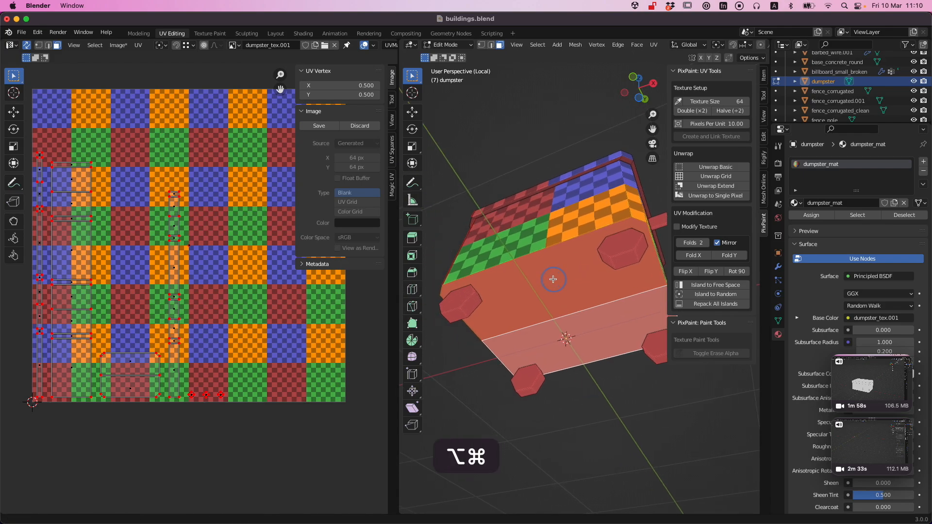
pyautogui.click(711, 167)
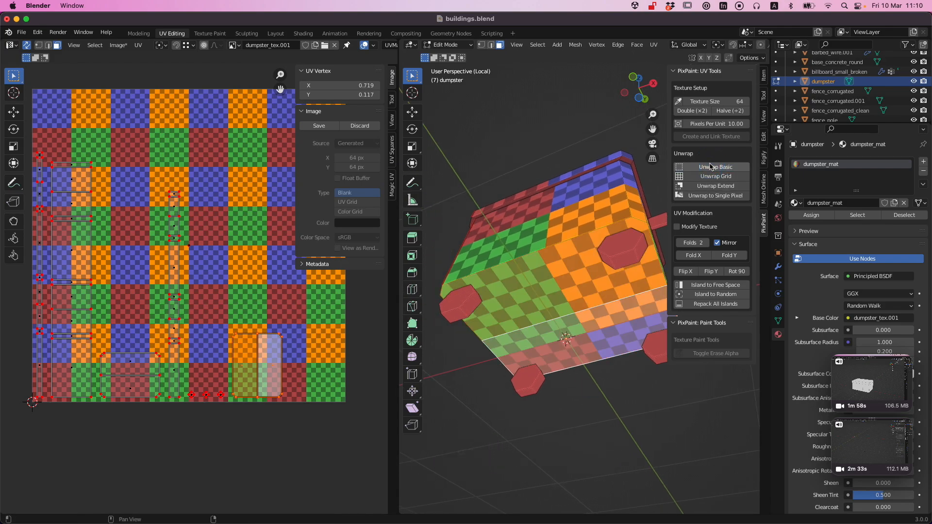
pyautogui.keyDown('alt'); pyautogui.moveTo(558, 301); pyautogui.dragTo(598, 309); pyautogui.keyUp('alt')
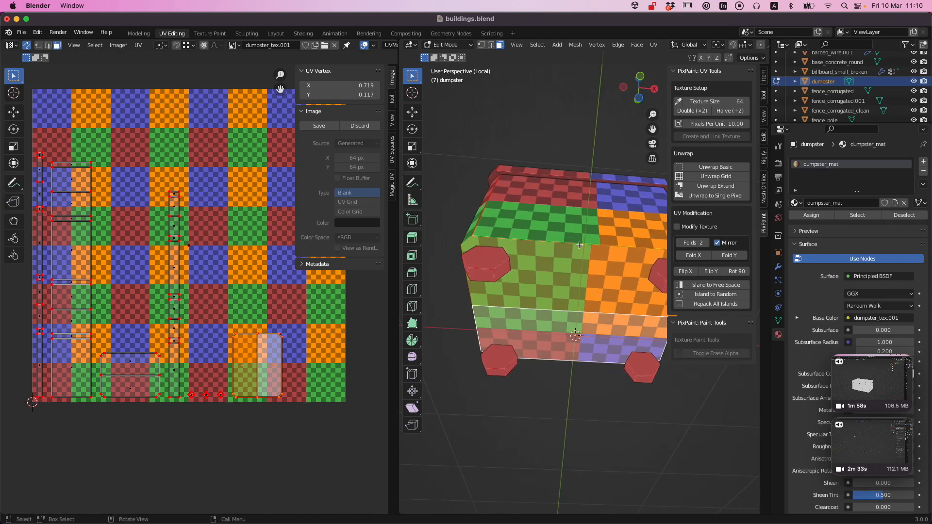
pyautogui.moveTo(578, 250)
pyautogui.keyDown('alt'); pyautogui.mouseDown()
pyautogui.moveTo(513, 267)
pyautogui.moveTo(589, 267)
pyautogui.moveTo(544, 265)
pyautogui.moveTo(571, 239)
pyautogui.moveTo(547, 217)
pyautogui.moveTo(575, 246)
pyautogui.mouseUp(); pyautogui.keyUp('alt')
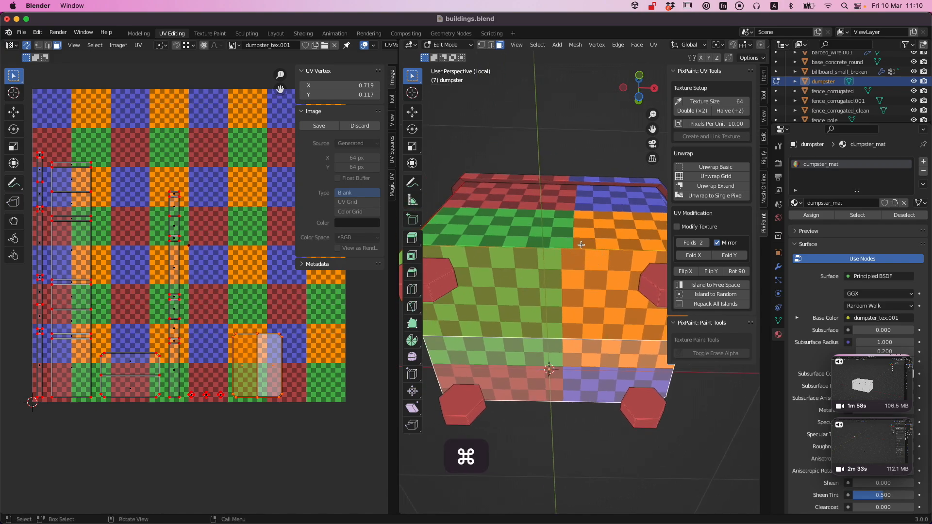
# Step: Try pixel densities of 14 and 12 pixels per unit for the two underside faces and unwrap them again
pyautogui.click(728, 125)
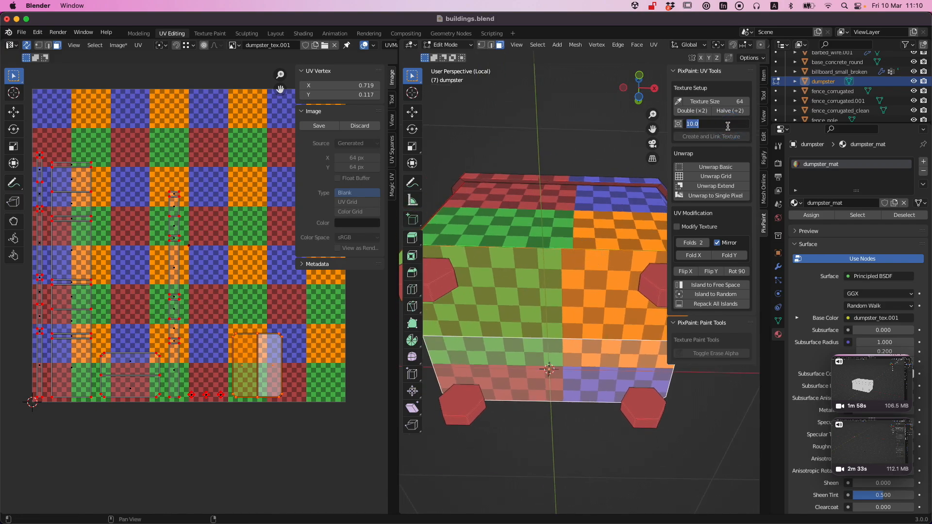
pyautogui.write('14')
pyautogui.press('Return')
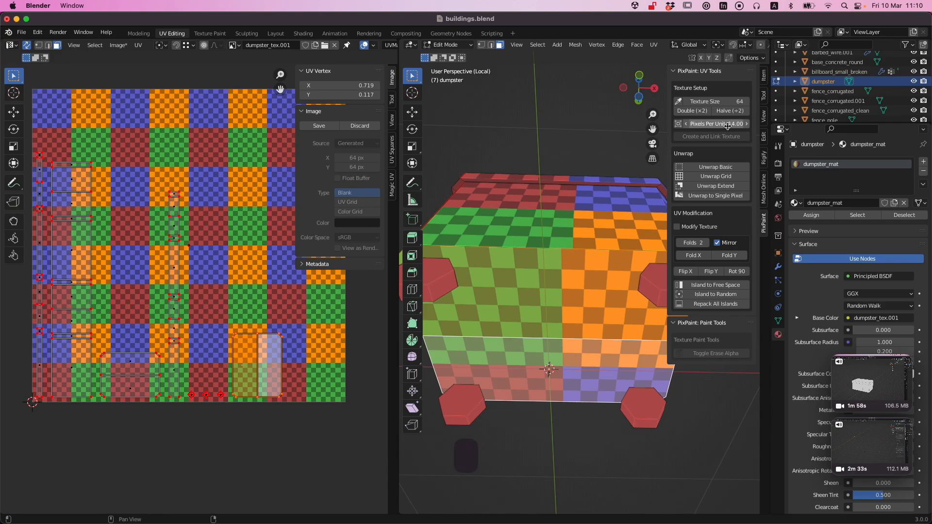
pyautogui.click(723, 175)
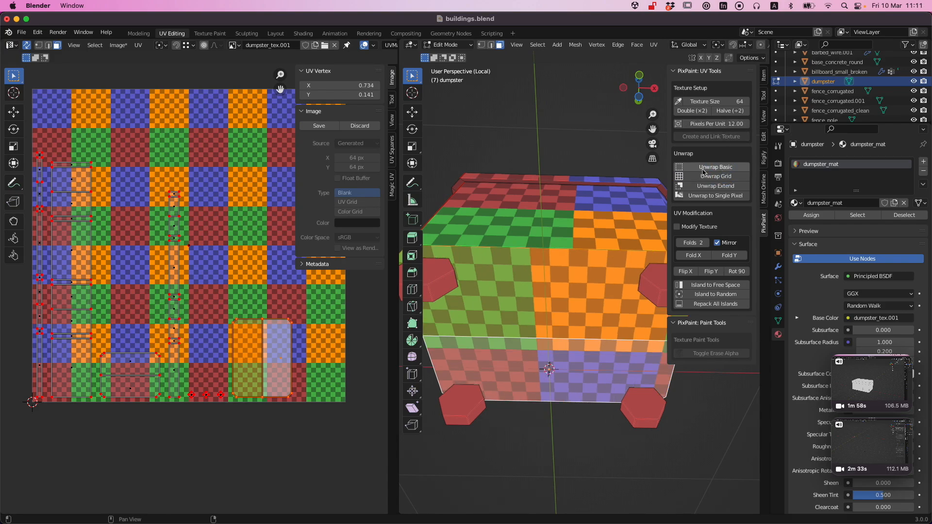
pyautogui.moveTo(523, 227)
pyautogui.keyDown('alt'); pyautogui.mouseDown()
pyautogui.moveTo(555, 228)
pyautogui.moveTo(489, 239)
pyautogui.moveTo(533, 236)
pyautogui.mouseUp(); pyautogui.keyUp('alt')
# Step: Connect the corner vertices on the underside with edges parallel to its borders, forming an inner rectangle with narrow border faces
pyautogui.keyDown('alt'); pyautogui.keyDown('super'); pyautogui.moveTo(481, 297); pyautogui.dragTo(516, 334); pyautogui.keyUp('super'); pyautogui.keyUp('alt')
pyautogui.keyDown('shift'); pyautogui.click(483, 313); pyautogui.keyUp('shift')
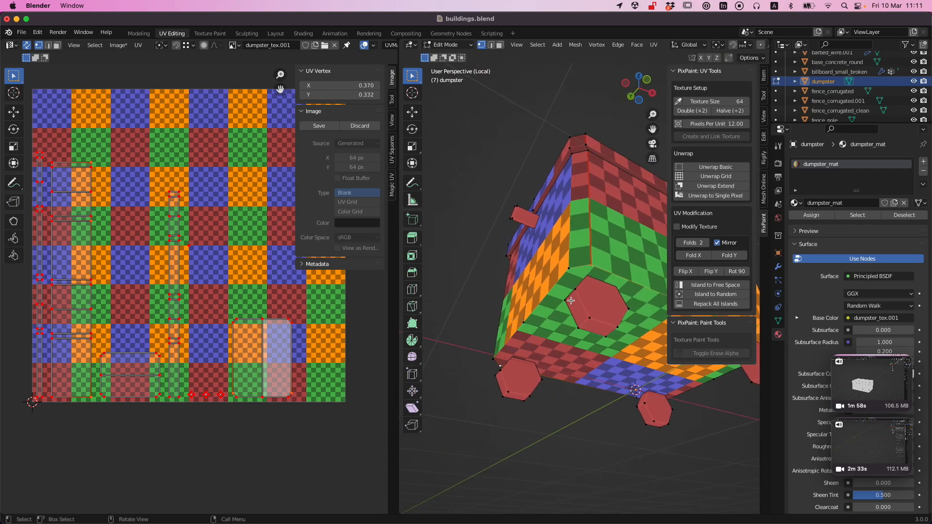
pyautogui.press('j')
pyautogui.keyDown('alt'); pyautogui.moveTo(580, 340); pyautogui.dragTo(576, 333); pyautogui.keyUp('alt')
pyautogui.keyDown('alt'); pyautogui.moveTo(576, 333); pyautogui.dragTo(586, 266, button='right'); pyautogui.keyUp('alt')
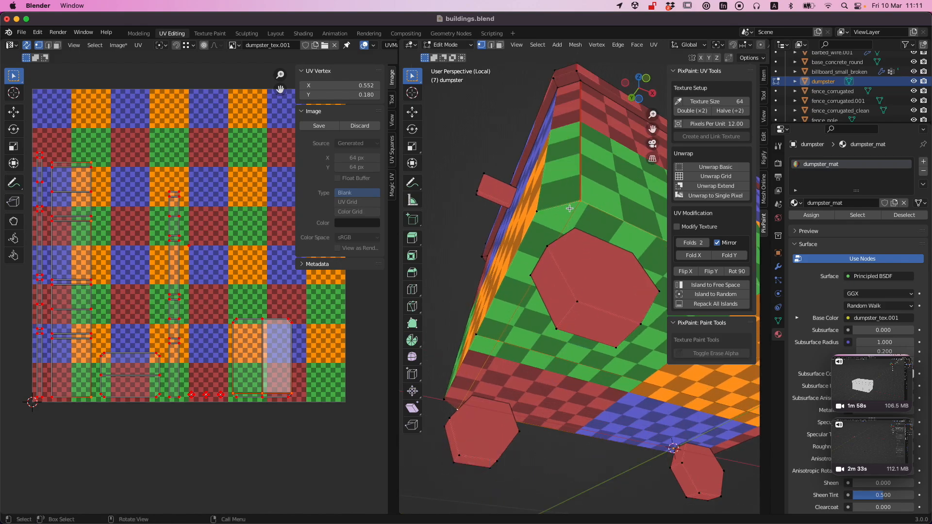
pyautogui.scroll(-1, 573, 204)
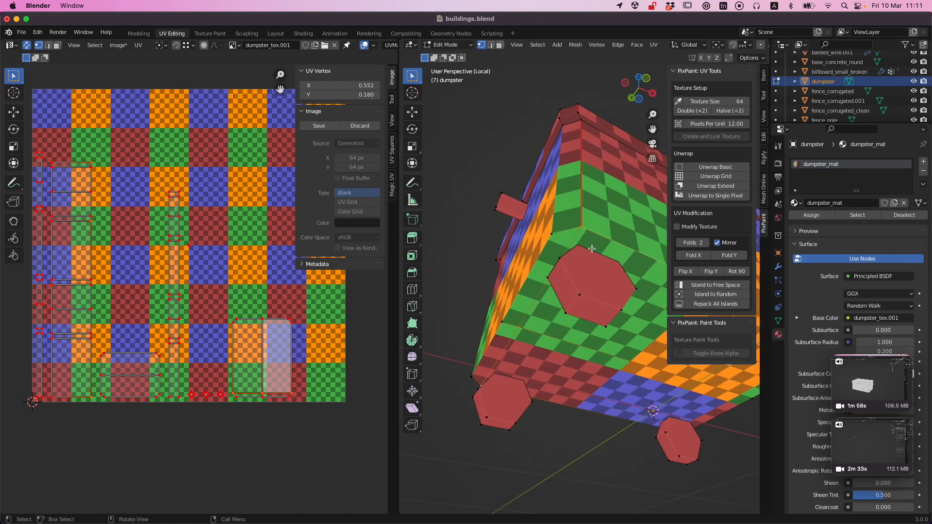
pyautogui.scroll(-1, 594, 252)
pyautogui.keyDown('alt'); pyautogui.moveTo(613, 311); pyautogui.dragTo(551, 293); pyautogui.keyUp('alt')
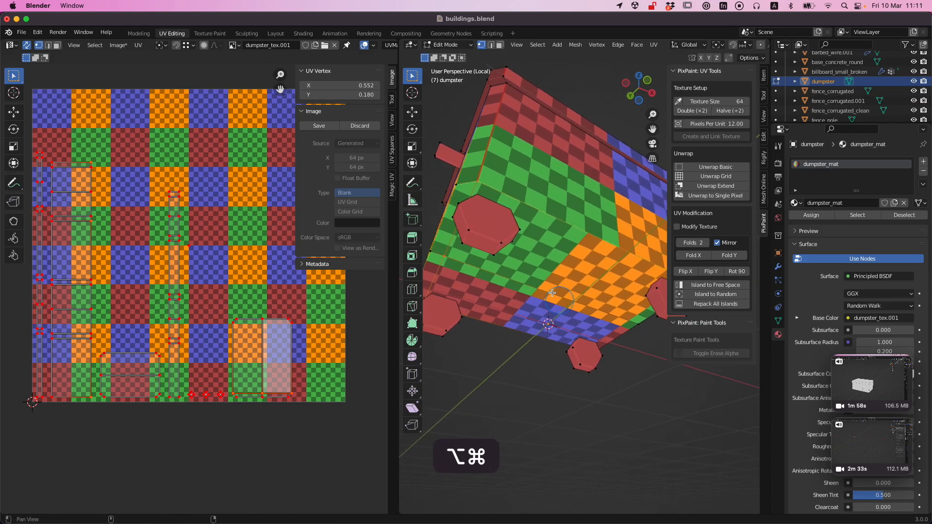
pyautogui.keyDown('super'); pyautogui.click(455, 187); pyautogui.keyUp('super')
pyautogui.keyDown('alt'); pyautogui.moveTo(662, 250); pyautogui.dragTo(593, 248); pyautogui.keyUp('alt')
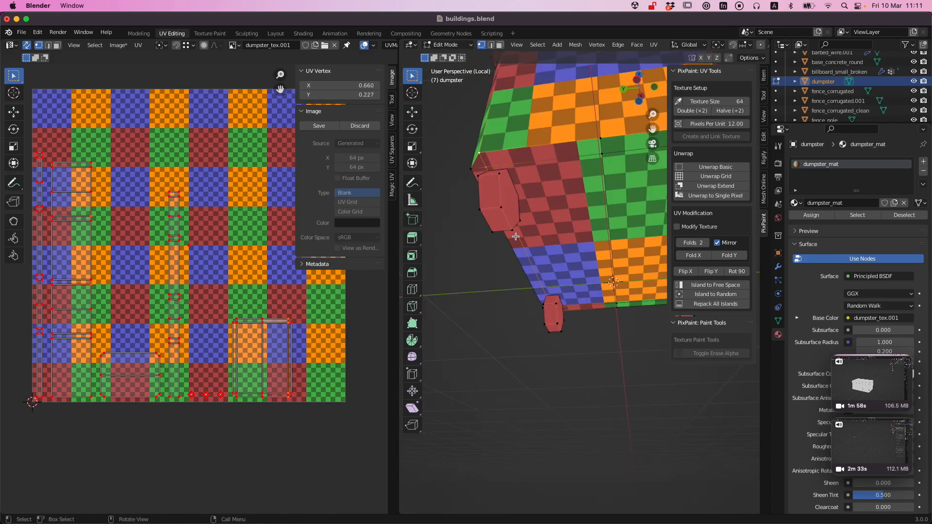
# Step: Select the linked geometry of the wheels under the dumpster and hide them
pyautogui.keyDown('alt'); pyautogui.moveTo(466, 214); pyautogui.dragTo(486, 205); pyautogui.keyUp('alt')
pyautogui.press('l')
pyautogui.press('l')
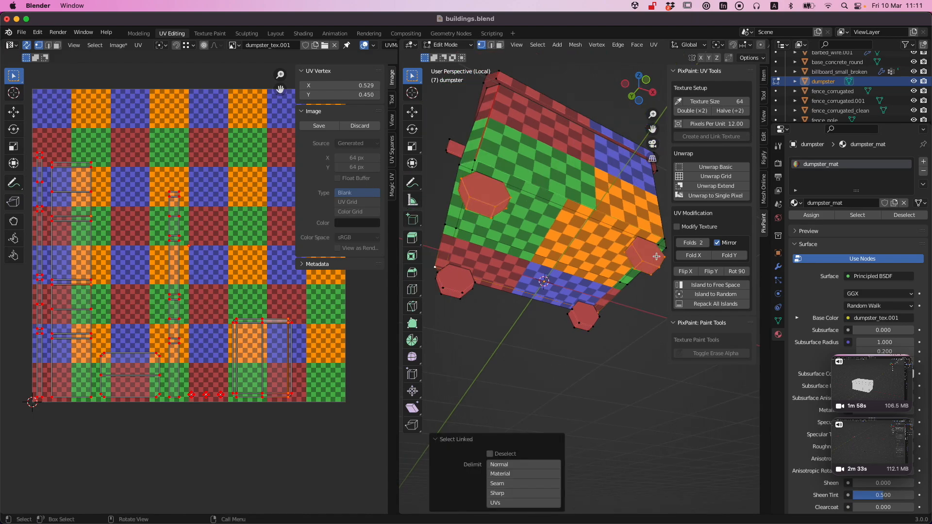
pyautogui.press('h')
# Step: Select the two inner underside faces and grow the selection to include all surrounding border and corner faces
pyautogui.click(526, 227)
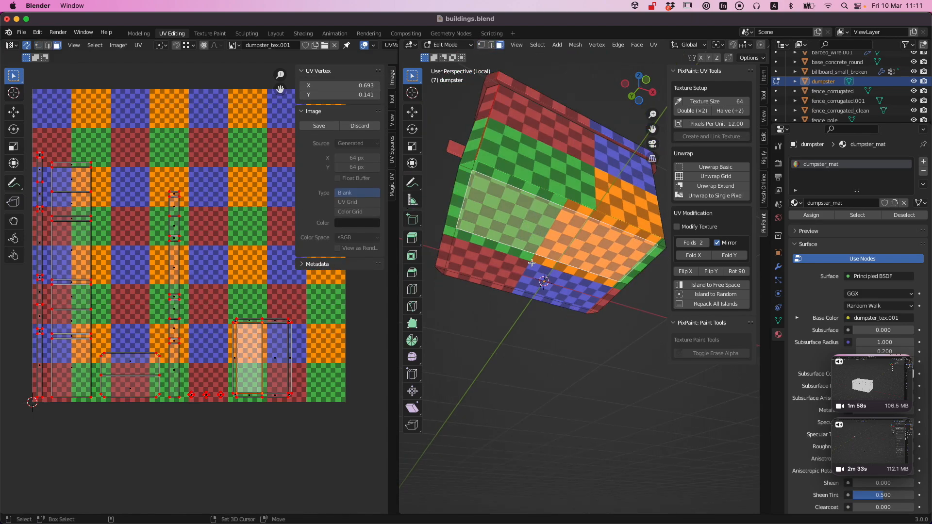
pyautogui.keyDown('shift'); pyautogui.click(455, 254); pyautogui.keyUp('shift')
pyautogui.keyDown('shift'); pyautogui.click(451, 221); pyautogui.keyUp('shift')
pyautogui.keyDown('shift'); pyautogui.click(444, 245); pyautogui.keyUp('shift')
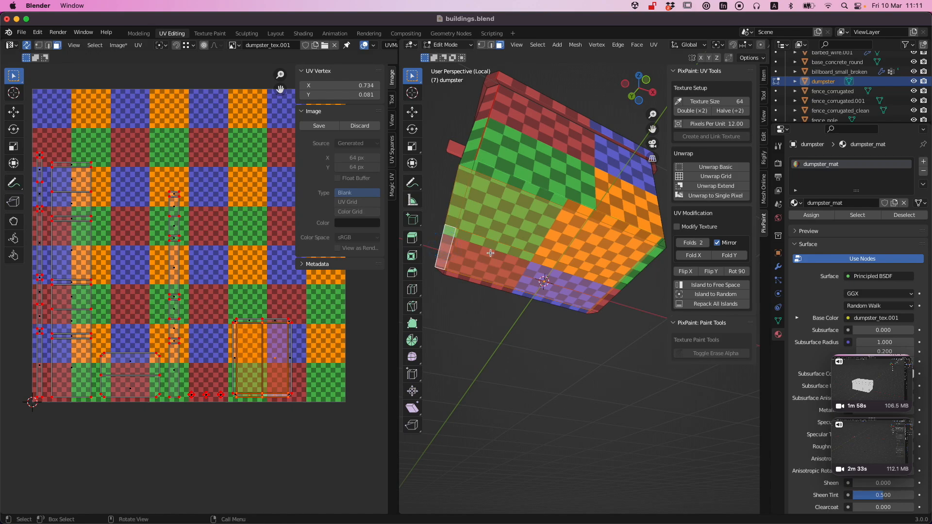
pyautogui.click(473, 254)
pyautogui.click(500, 226)
pyautogui.keyDown('ctrl'); pyautogui.click(488, 274); pyautogui.keyUp('ctrl')
pyautogui.press('ctrl+KP_Add')
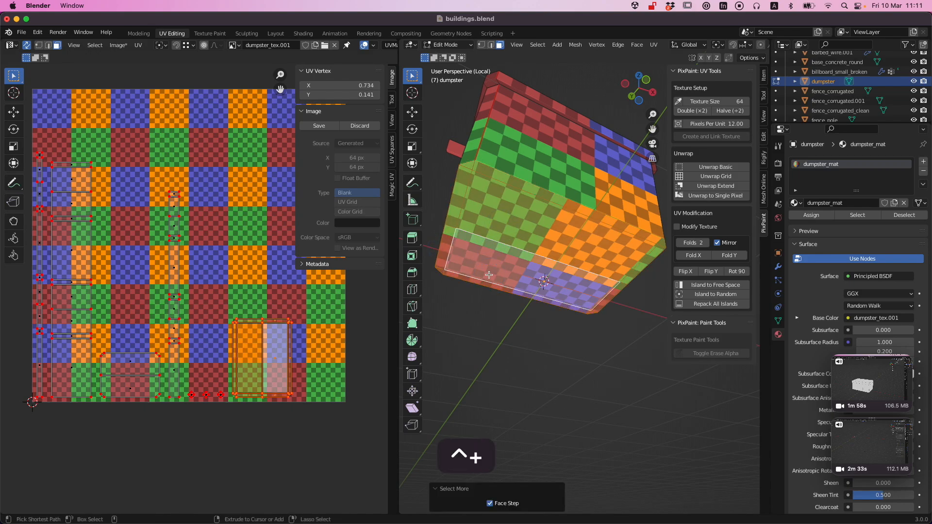
# Step: Set the density to 10 pixels per unit and unwrap the selected underside faces with Unwrap Grid
pyautogui.keyDown('super'); pyautogui.moveTo(508, 242); pyautogui.dragTo(556, 217); pyautogui.keyUp('super')
pyautogui.click(724, 124)
pyautogui.write('10')
pyautogui.press('Return')
pyautogui.click(707, 177)
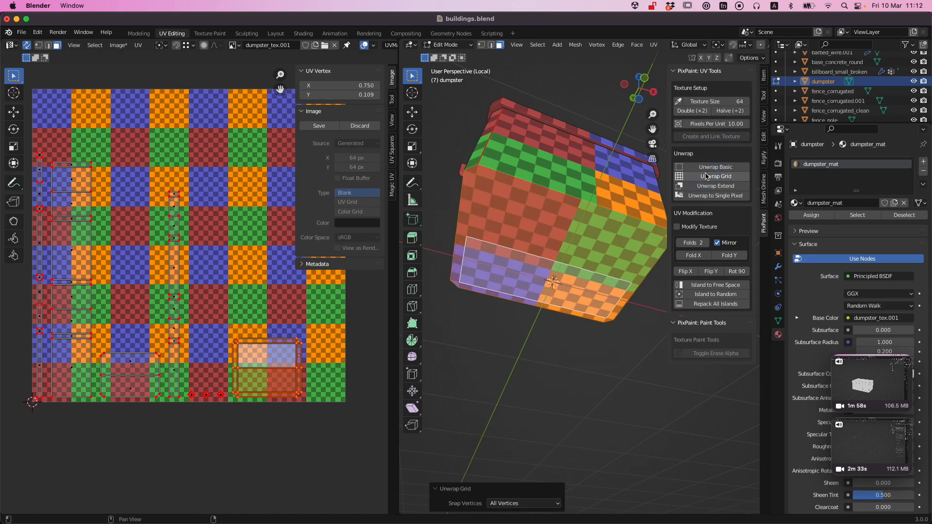
pyautogui.keyDown('alt'); pyautogui.keyDown('super'); pyautogui.moveTo(490, 180); pyautogui.dragTo(506, 194); pyautogui.keyUp('super'); pyautogui.keyUp('alt')
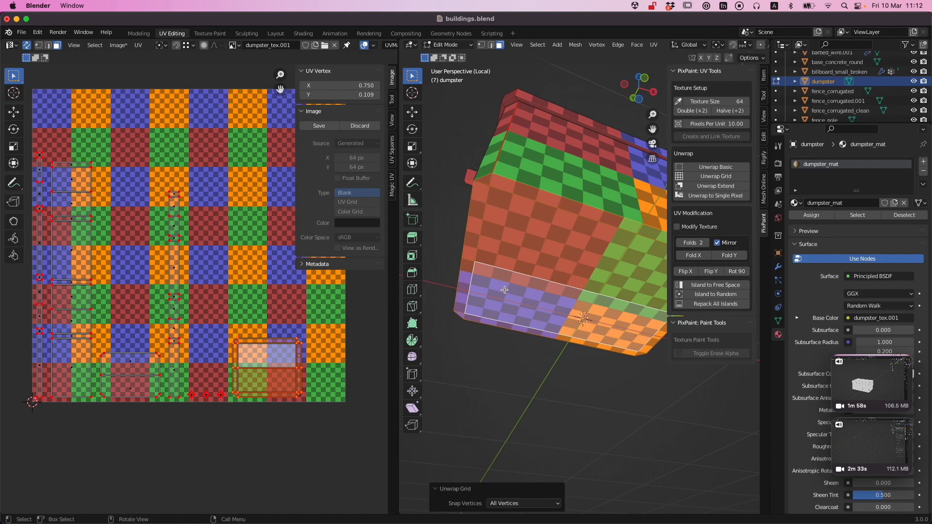
pyautogui.scroll(2, 308, 401)
pyautogui.keyDown('alt'); pyautogui.keyDown('super'); pyautogui.moveTo(327, 421); pyautogui.dragTo(183, 315); pyautogui.keyUp('super'); pyautogui.keyUp('alt')
pyautogui.scroll(2, 211, 336)
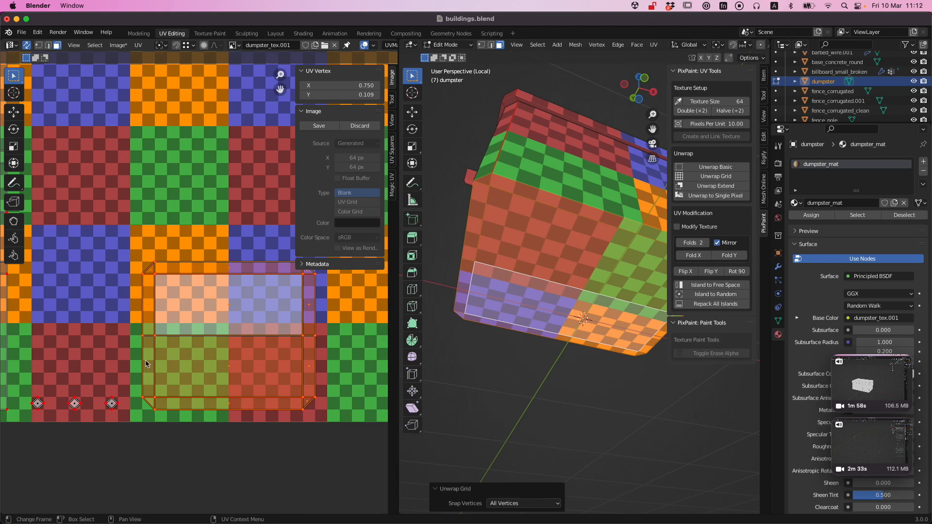
pyautogui.scroll(2, 165, 284)
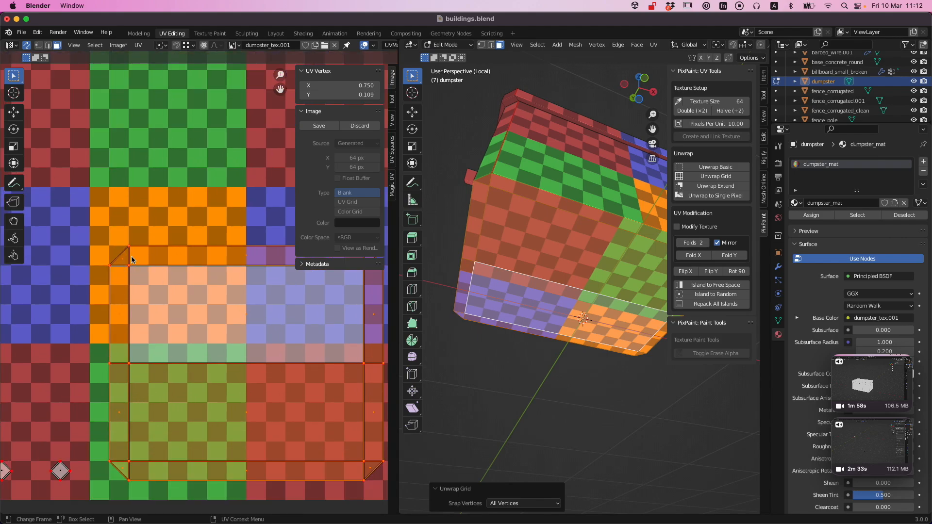
# Step: Connect the corner vertices on the lid's flat top with edges parallel to its borders, forming an inner rectangle
pyautogui.keyDown('alt'); pyautogui.moveTo(556, 285); pyautogui.dragTo(508, 358); pyautogui.keyUp('alt')
pyautogui.scroll(2, 553, 306)
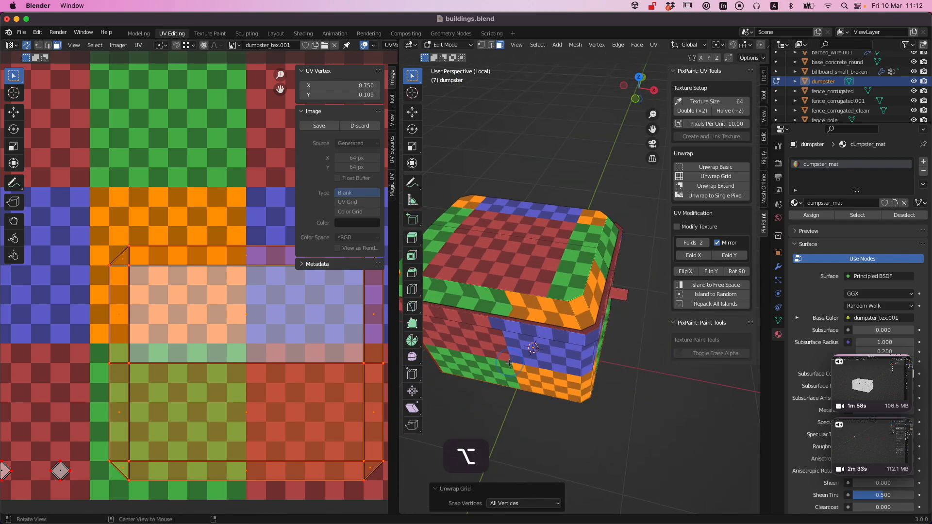
pyautogui.press('1')
pyautogui.scroll(2, 558, 311)
pyautogui.click(564, 307)
pyautogui.keyDown('shift'); pyautogui.click(607, 196); pyautogui.keyUp('shift')
pyautogui.press('j')
pyautogui.click(609, 205)
pyautogui.keyDown('alt'); pyautogui.moveTo(508, 243); pyautogui.dragTo(584, 277); pyautogui.keyUp('alt')
pyautogui.keyDown('shift'); pyautogui.click(475, 204); pyautogui.keyUp('shift')
pyautogui.press('j')
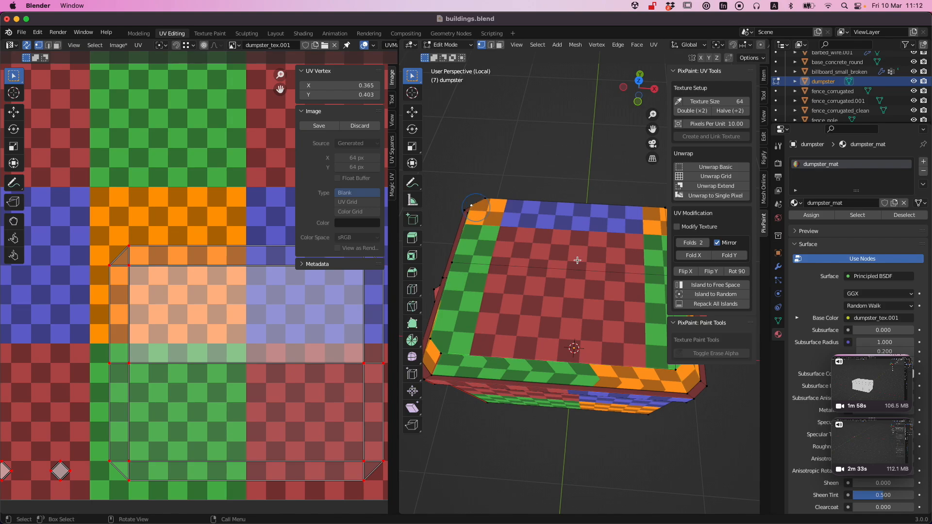
# Step: Select all faces of the lid's flat top by growing the inner selection and unwrap them with Unwrap Grid
pyautogui.keyDown('alt'); pyautogui.keyDown('super'); pyautogui.moveTo(485, 221); pyautogui.dragTo(557, 257); pyautogui.keyUp('super'); pyautogui.keyUp('alt')
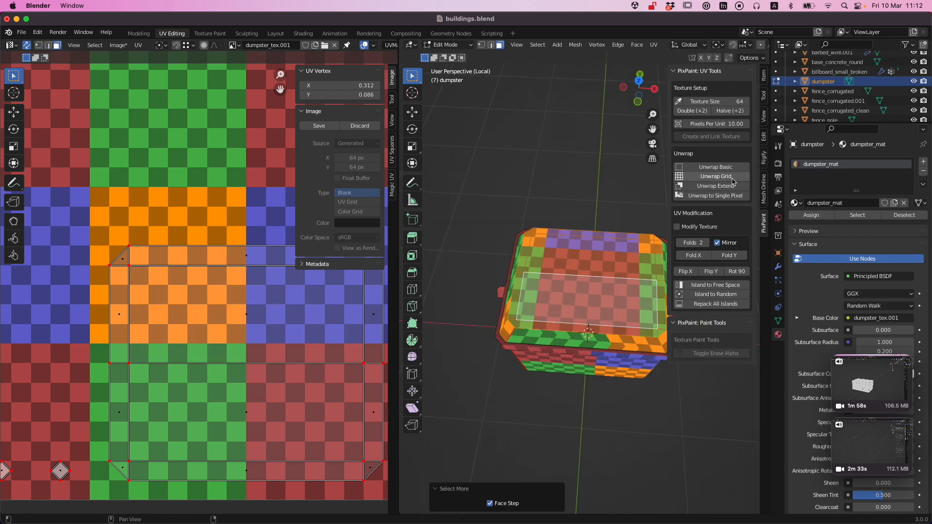
pyautogui.click(733, 178)
pyautogui.keyDown('alt'); pyautogui.moveTo(624, 286); pyautogui.dragTo(580, 274); pyautogui.keyUp('alt')
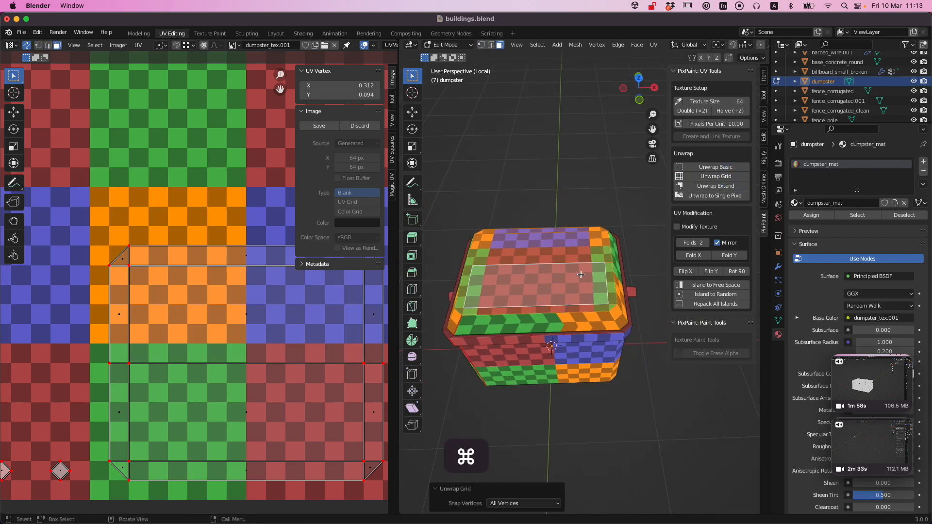
pyautogui.scroll(-5, 199, 297)
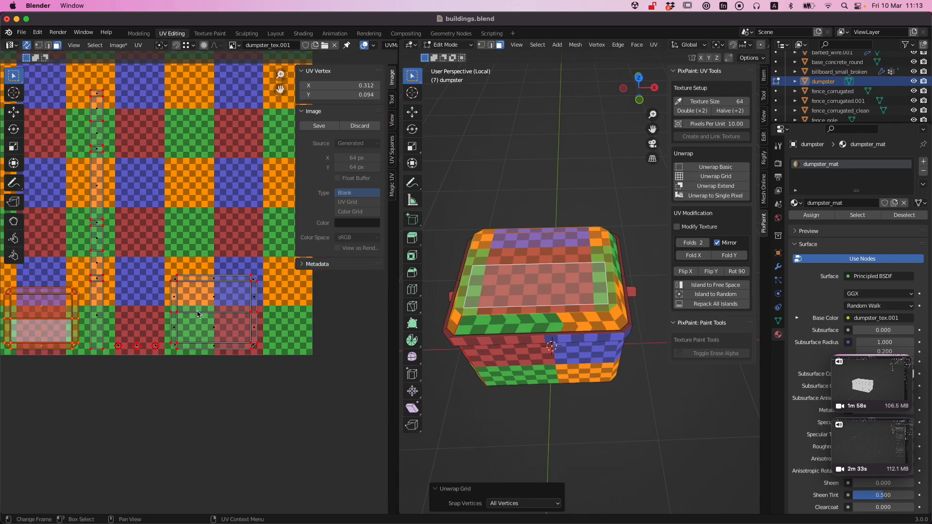
pyautogui.keyDown('alt'); pyautogui.keyDown('super'); pyautogui.moveTo(105, 253); pyautogui.dragTo(173, 285); pyautogui.keyUp('super'); pyautogui.keyUp('alt')
pyautogui.scroll(-2, 211, 297)
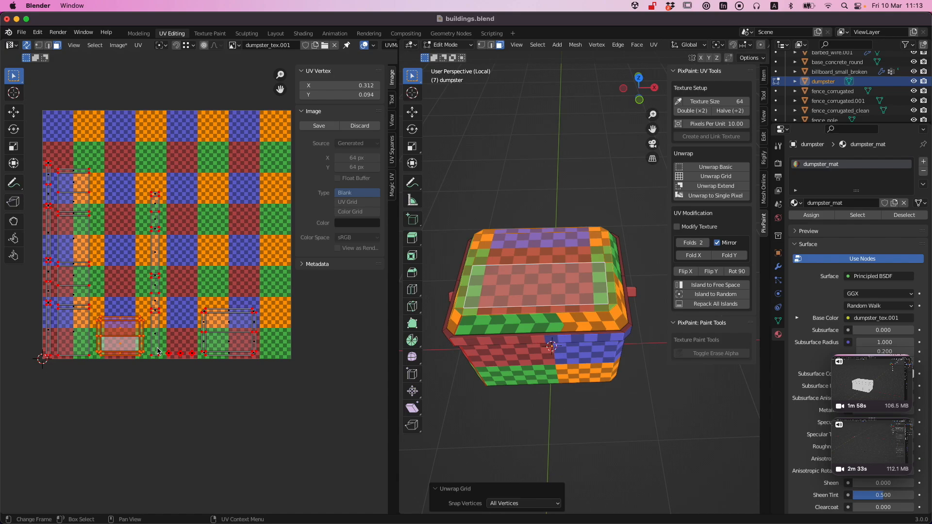
pyautogui.scroll(2, 157, 351)
pyautogui.scroll(-2, 158, 351)
pyautogui.keyDown('alt'); pyautogui.moveTo(550, 326); pyautogui.dragTo(549, 300); pyautogui.keyUp('alt')
pyautogui.keyDown('alt'); pyautogui.moveTo(585, 356); pyautogui.dragTo(595, 394); pyautogui.keyUp('alt')
pyautogui.scroll(1, 558, 349)
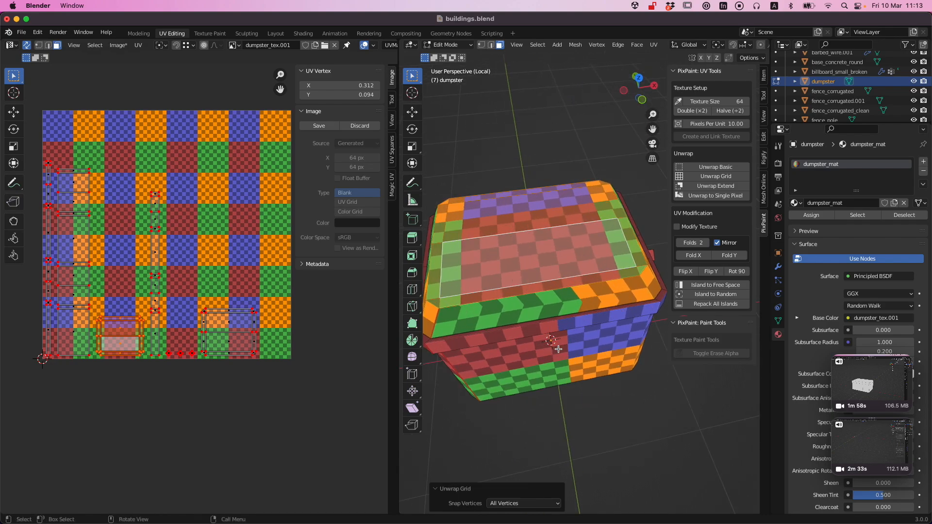
# Step: Unwrap the lid's long front slope with Unwrap Grid, first at the current density and again at 9 pixels per unit
pyautogui.click(517, 314)
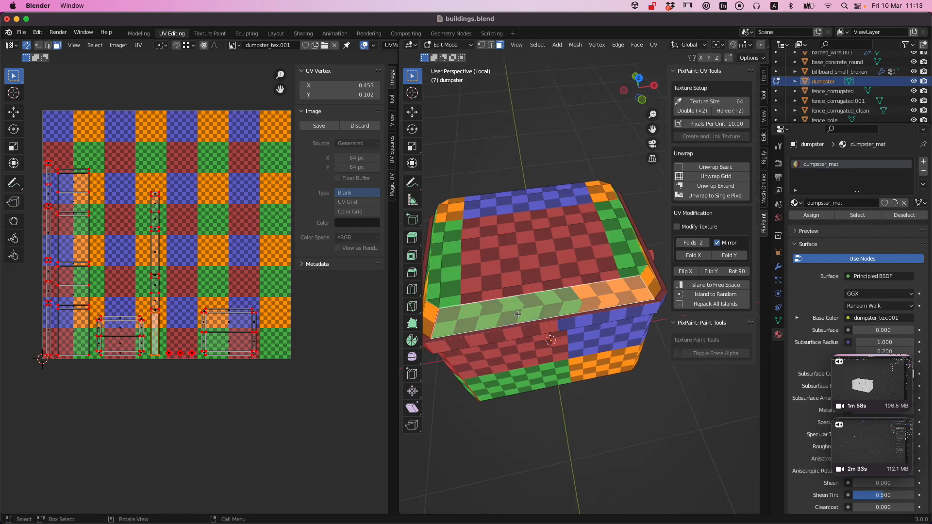
pyautogui.click(719, 177)
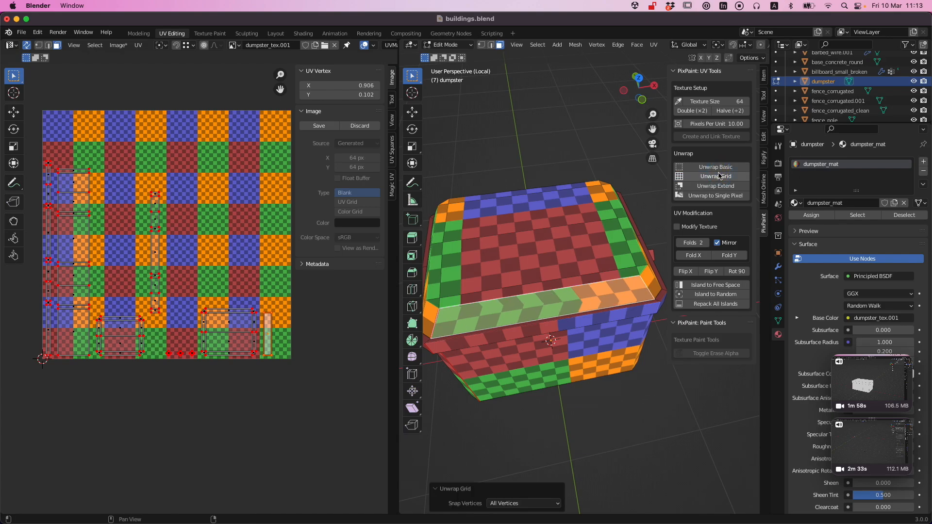
pyautogui.moveTo(465, 318)
pyautogui.keyDown('alt'); pyautogui.mouseDown()
pyautogui.moveTo(435, 314)
pyautogui.moveTo(456, 313)
pyautogui.mouseUp(); pyautogui.keyUp('alt')
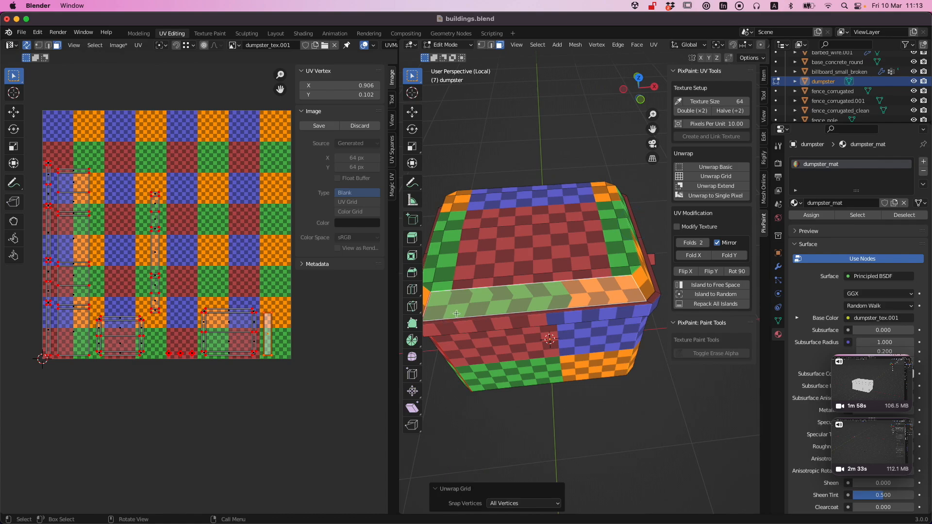
pyautogui.keyDown('alt'); pyautogui.moveTo(645, 301); pyautogui.dragTo(626, 299); pyautogui.keyUp('alt')
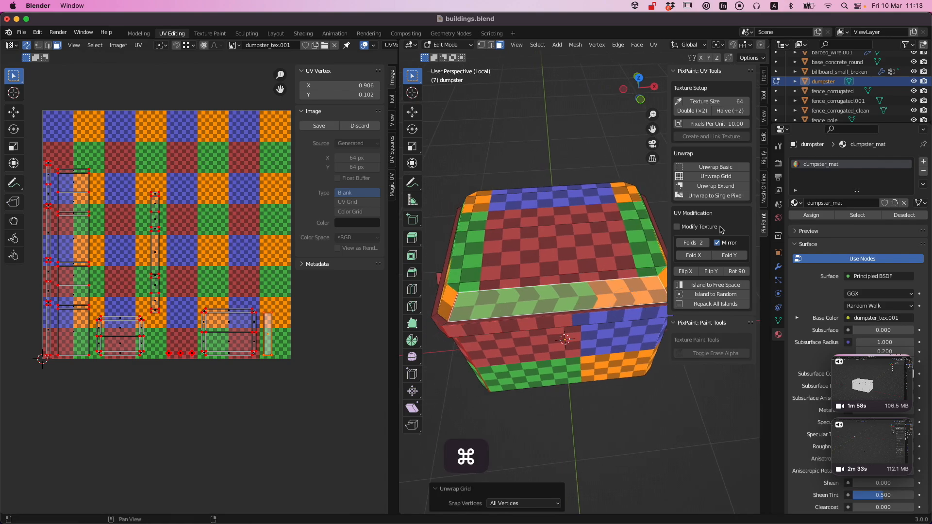
pyautogui.click(728, 123)
pyautogui.write('9')
pyautogui.press('Return')
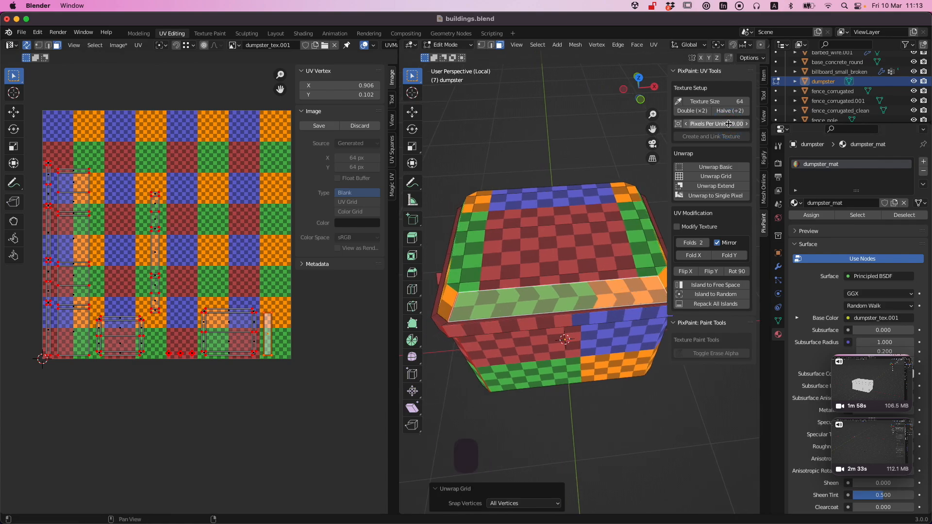
pyautogui.click(720, 177)
# Step: Select the lid's opposite long slope and unwrap it with Unwrap Grid at 10 pixels per unit
pyautogui.keyDown('alt'); pyautogui.moveTo(647, 284); pyautogui.dragTo(471, 277); pyautogui.keyUp('alt')
pyautogui.click(631, 272)
pyautogui.keyDown('super'); pyautogui.moveTo(623, 275); pyautogui.dragTo(564, 288); pyautogui.keyUp('super')
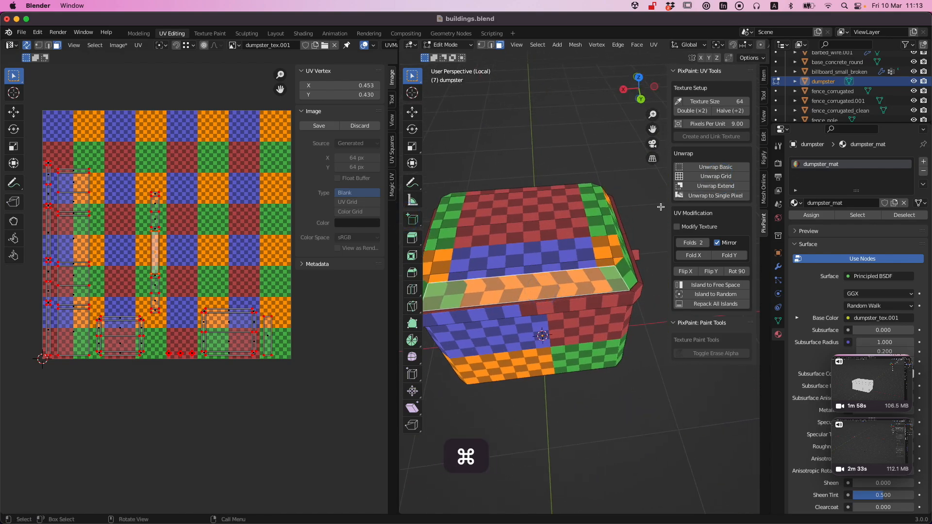
pyautogui.click(717, 176)
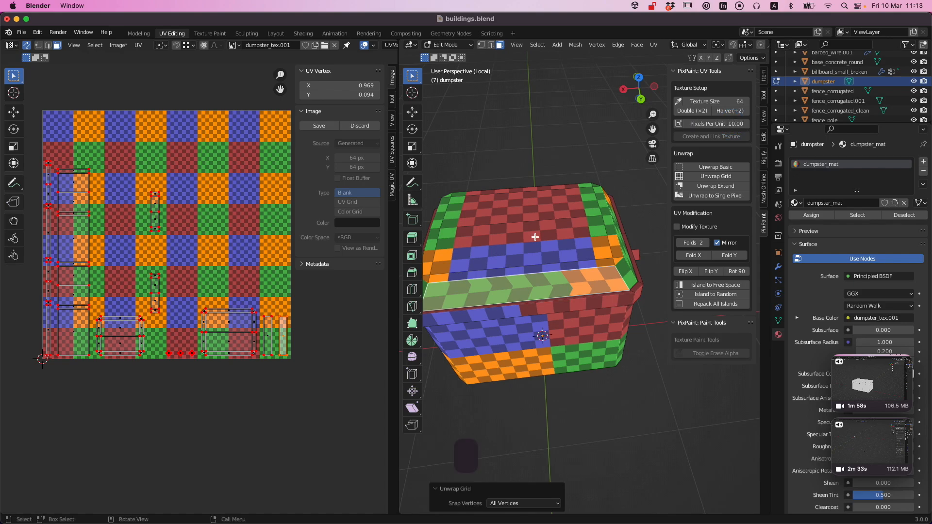
# Step: Examine the checker pattern's alignment along the lid slopes, corners and sides of the dumpster
pyautogui.keyDown('alt'); pyautogui.moveTo(500, 315); pyautogui.dragTo(552, 303); pyautogui.keyUp('alt')
pyautogui.scroll(2, 555, 315)
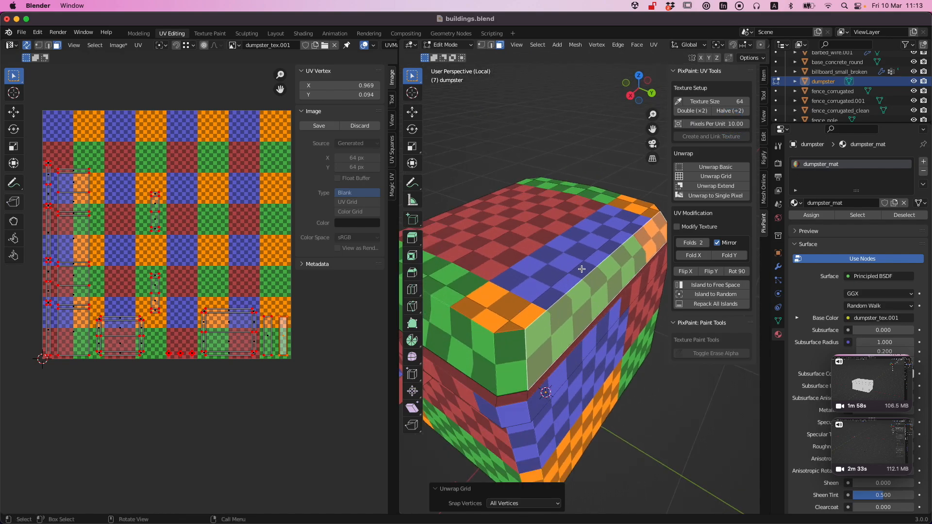
pyautogui.scroll(2, 615, 262)
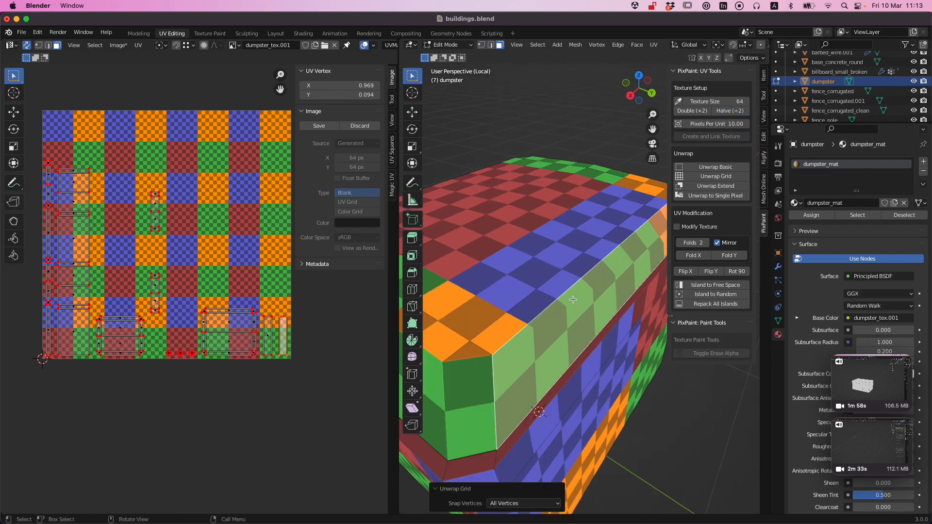
pyautogui.keyDown('alt'); pyautogui.moveTo(519, 293); pyautogui.dragTo(613, 310); pyautogui.keyUp('alt')
pyautogui.scroll(-5, 612, 359)
pyautogui.keyDown('alt'); pyautogui.moveTo(613, 371); pyautogui.dragTo(590, 336); pyautogui.keyUp('alt')
pyautogui.scroll(1, 552, 373)
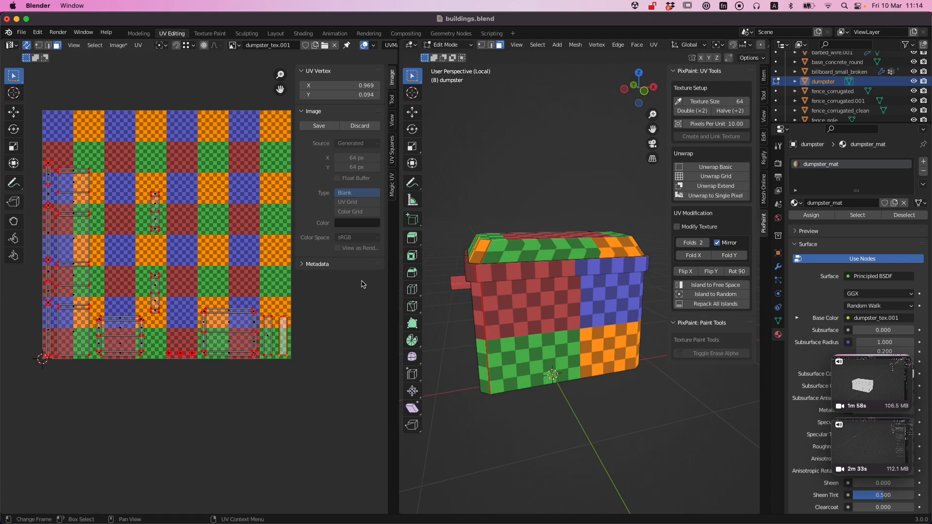
# Step: Widen the UV editor and repack all of the dumpster's UV islands
pyautogui.moveTo(396, 284); pyautogui.dragTo(443, 287)
pyautogui.scroll(1, 302, 294)
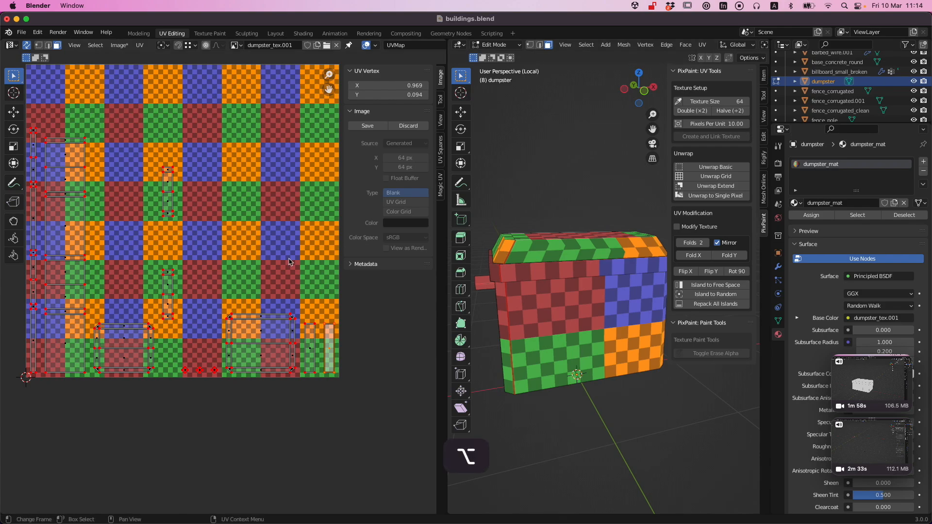
pyautogui.keyDown('alt'); pyautogui.moveTo(603, 343); pyautogui.dragTo(588, 330); pyautogui.keyUp('alt')
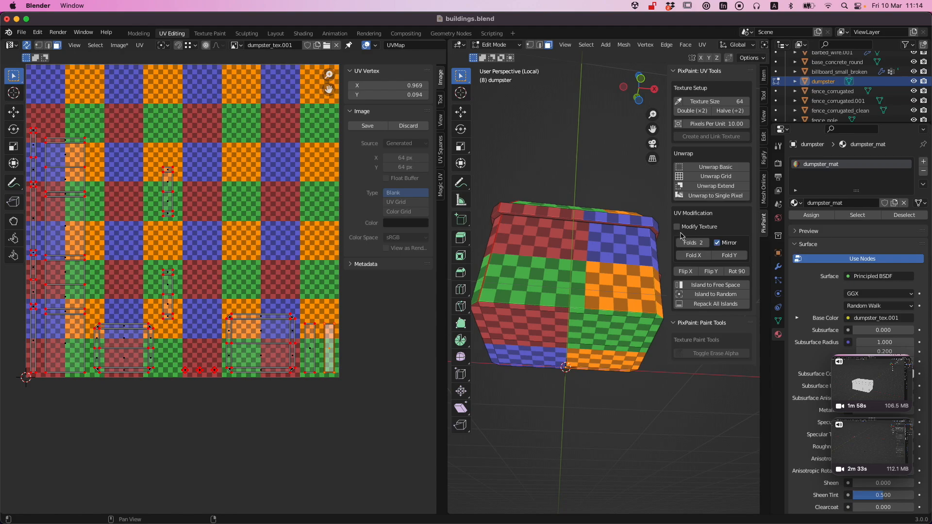
pyautogui.click(710, 305)
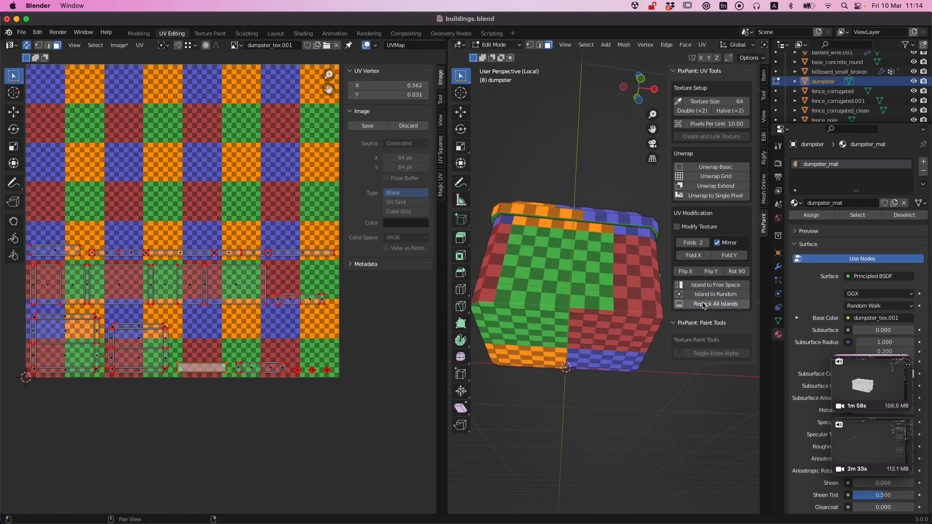
pyautogui.keyDown('alt'); pyautogui.moveTo(634, 304); pyautogui.dragTo(655, 369); pyautogui.keyUp('alt')
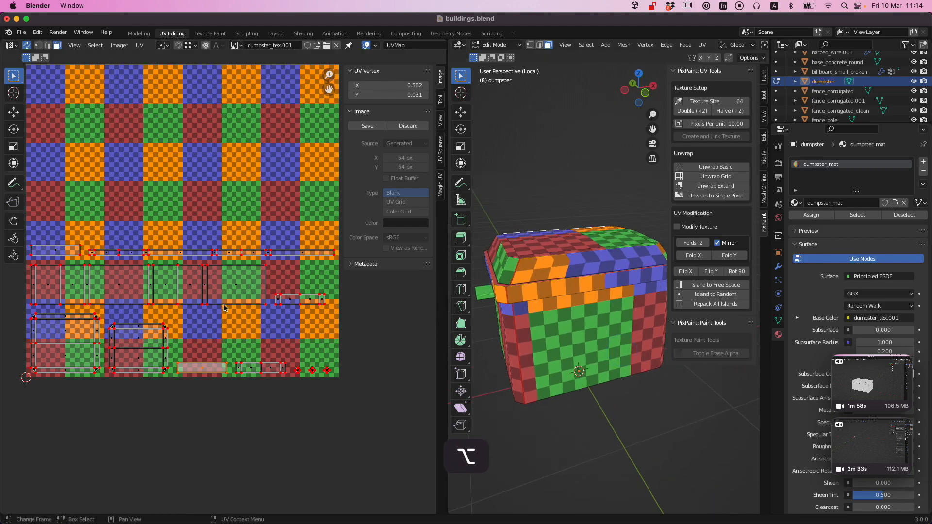
# Step: Examine how the repacked UV islands are laid out across the texture
pyautogui.moveTo(25, 223)
pyautogui.mouseDown()
pyautogui.moveTo(59, 247)
pyautogui.moveTo(21, 228)
pyautogui.mouseUp()
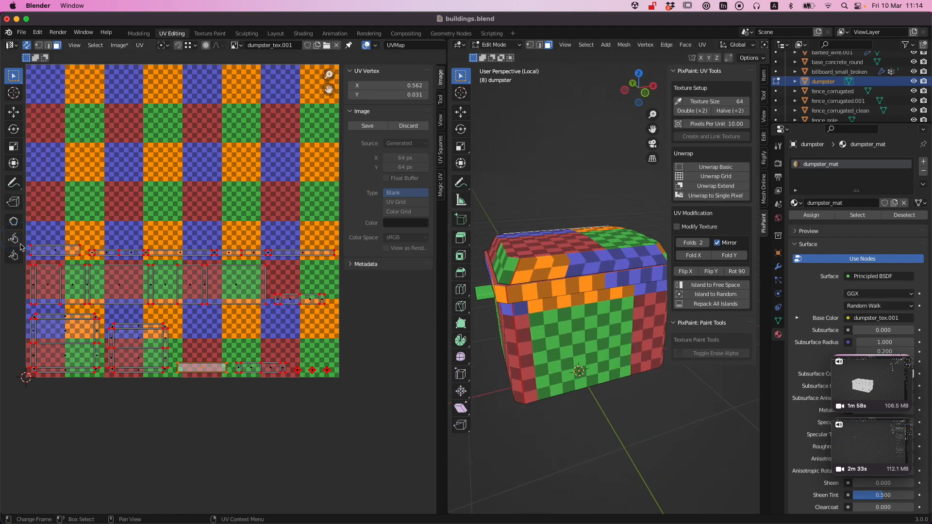
pyautogui.press('a')
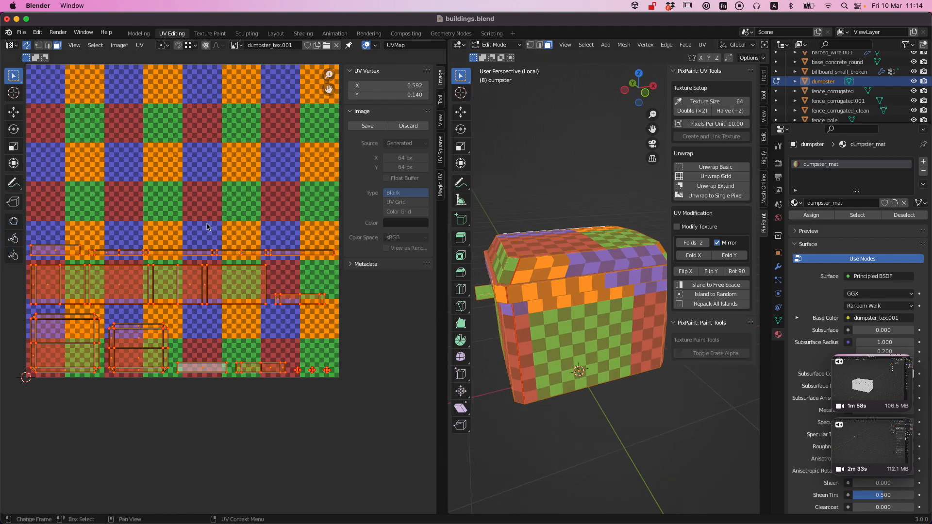
pyautogui.hotkey('alt', 'a')
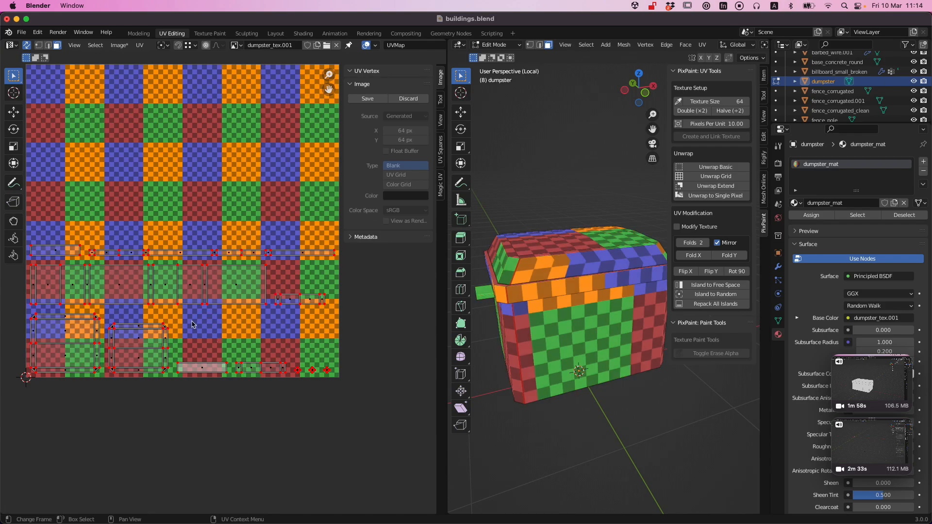
pyautogui.scroll(-1, 184, 254)
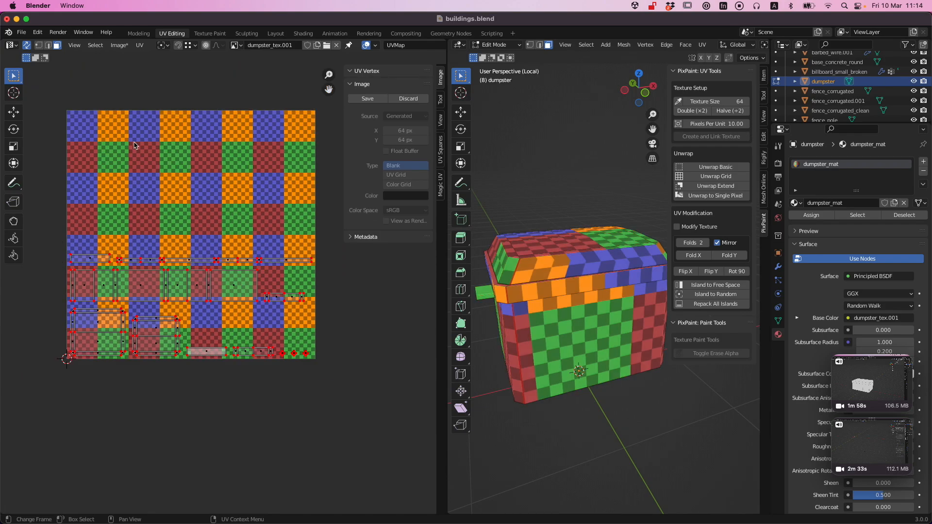
pyautogui.scroll(1, 184, 173)
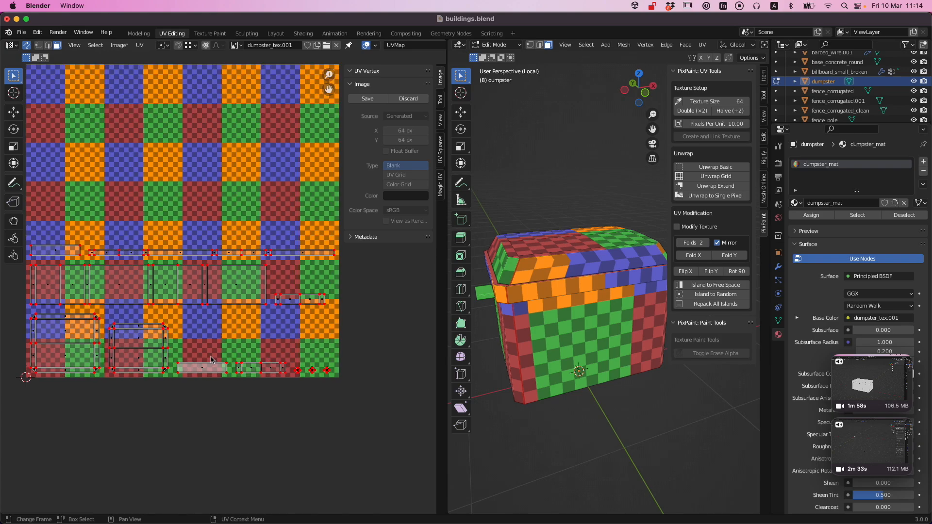
pyautogui.moveTo(596, 409)
pyautogui.keyDown('alt'); pyautogui.mouseDown()
pyautogui.moveTo(628, 424)
pyautogui.moveTo(547, 422)
pyautogui.moveTo(615, 419)
pyautogui.moveTo(582, 385)
pyautogui.moveTo(501, 376)
pyautogui.moveTo(576, 415)
pyautogui.moveTo(596, 411)
pyautogui.mouseUp(); pyautogui.keyUp('alt')
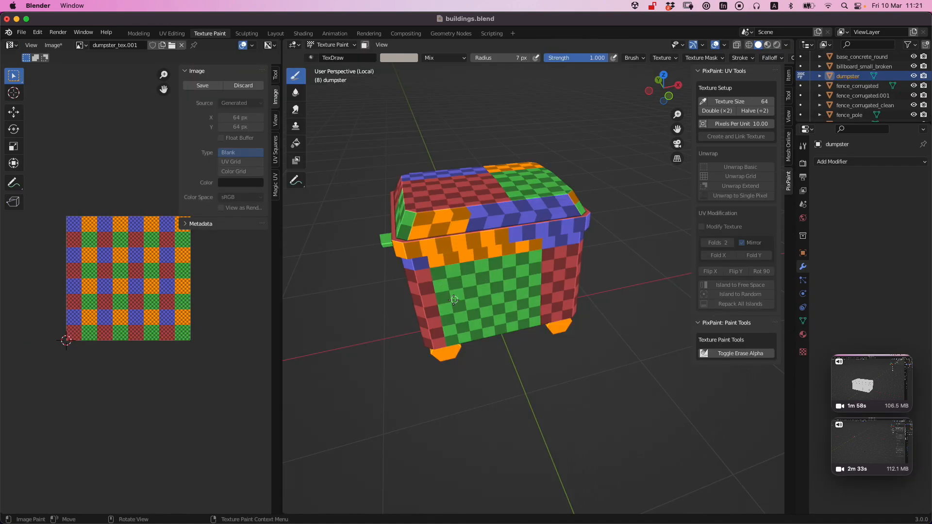
pyautogui.moveTo(454, 299)
pyautogui.keyDown('alt'); pyautogui.mouseDown()
pyautogui.moveTo(511, 289)
pyautogui.moveTo(464, 292)
pyautogui.mouseUp(); pyautogui.keyUp('alt')
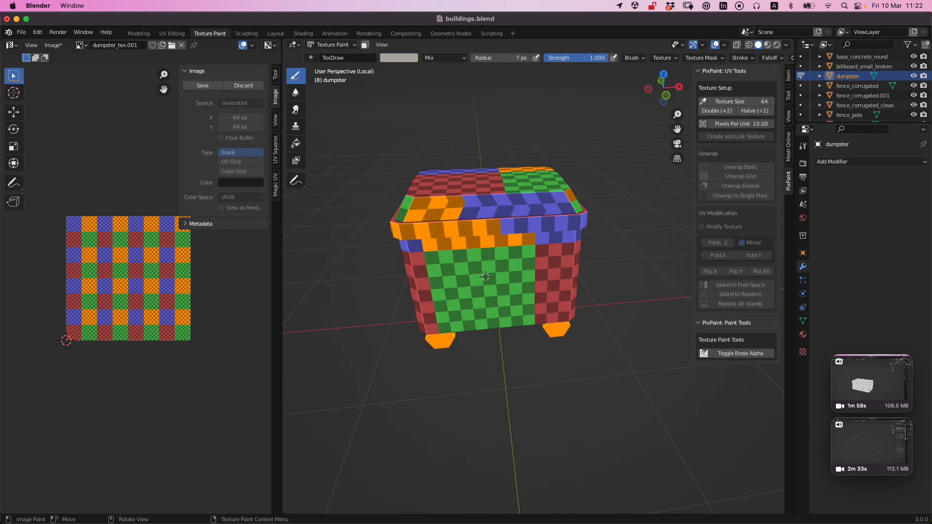
pyautogui.keyDown('alt'); pyautogui.moveTo(471, 287); pyautogui.dragTo(515, 271); pyautogui.keyUp('alt')
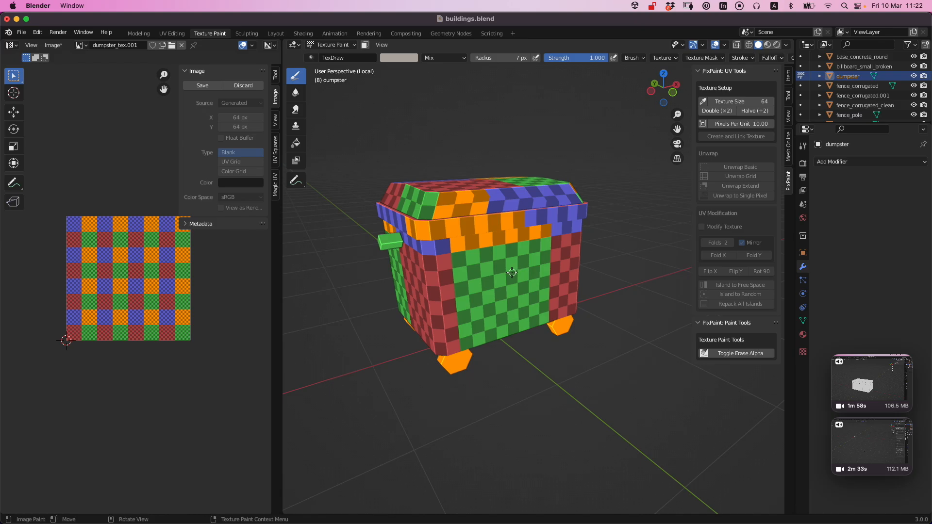
pyautogui.keyDown('alt'); pyautogui.moveTo(507, 275); pyautogui.dragTo(518, 280); pyautogui.keyUp('alt')
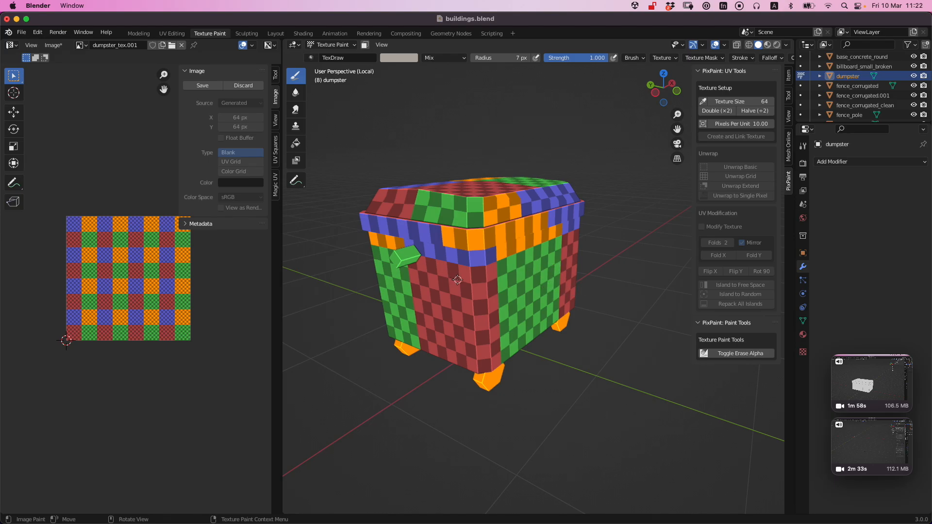
pyautogui.keyDown('alt'); pyautogui.moveTo(488, 267); pyautogui.dragTo(464, 270); pyautogui.keyUp('alt')
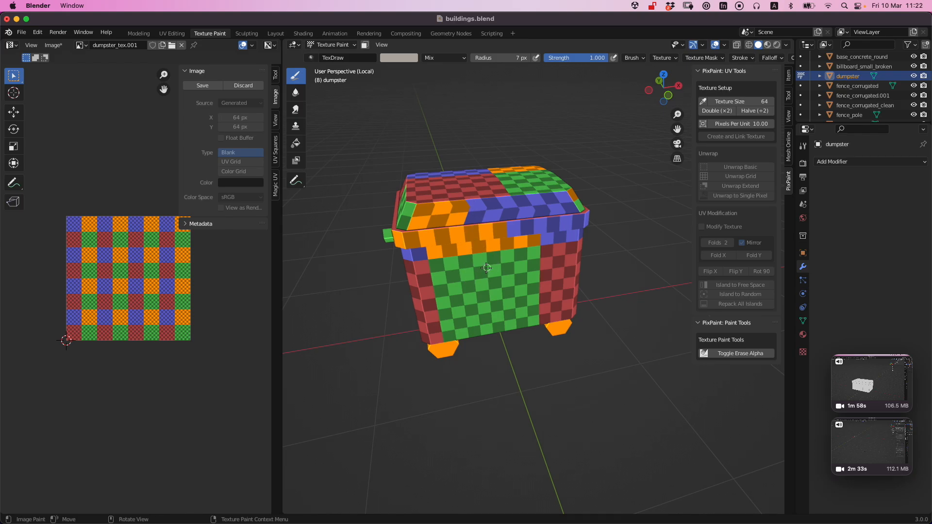
pyautogui.keyDown('alt'); pyautogui.moveTo(487, 268); pyautogui.dragTo(488, 287, button='middle'); pyautogui.keyUp('alt')
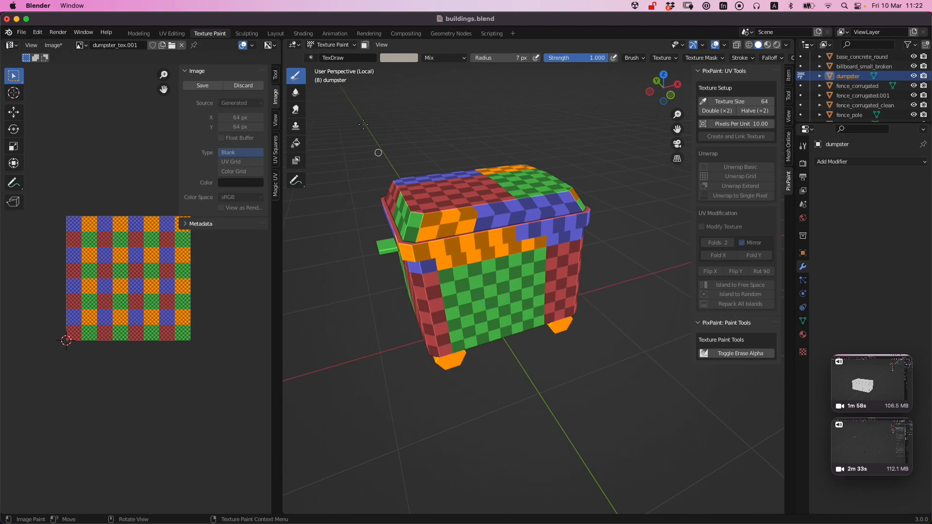
# Step: Enable face selection masking for texture painting and reveal and select all of the dumpster's faces
pyautogui.click(365, 44)
pyautogui.press('a')
pyautogui.moveTo(469, 272)
pyautogui.keyDown('alt'); pyautogui.mouseDown()
pyautogui.moveTo(466, 243)
pyautogui.moveTo(477, 270)
pyautogui.mouseUp(); pyautogui.keyUp('alt')
pyautogui.hotkey('alt', 'h')
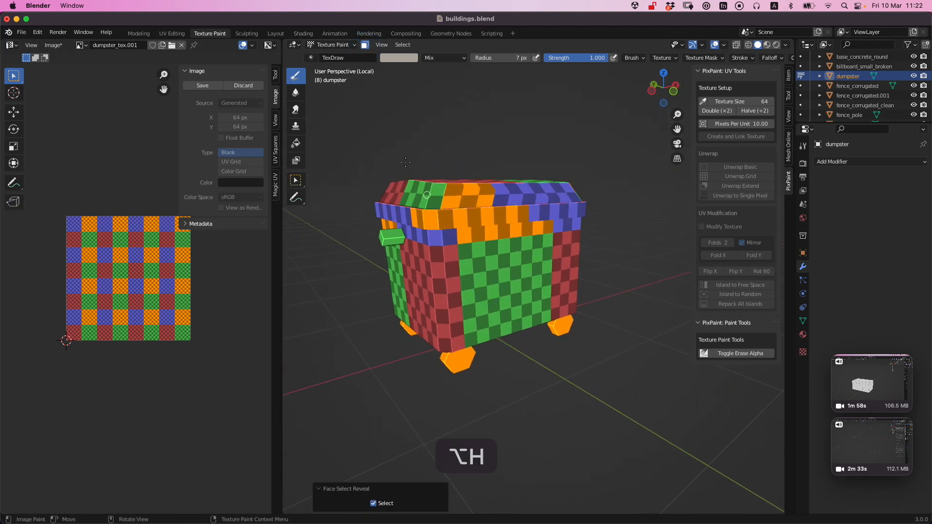
# Step: Fill the whole dumpster with a medium green (H 0.292, S 0.456, V 0.694) using the Fill tool
pyautogui.click(295, 143)
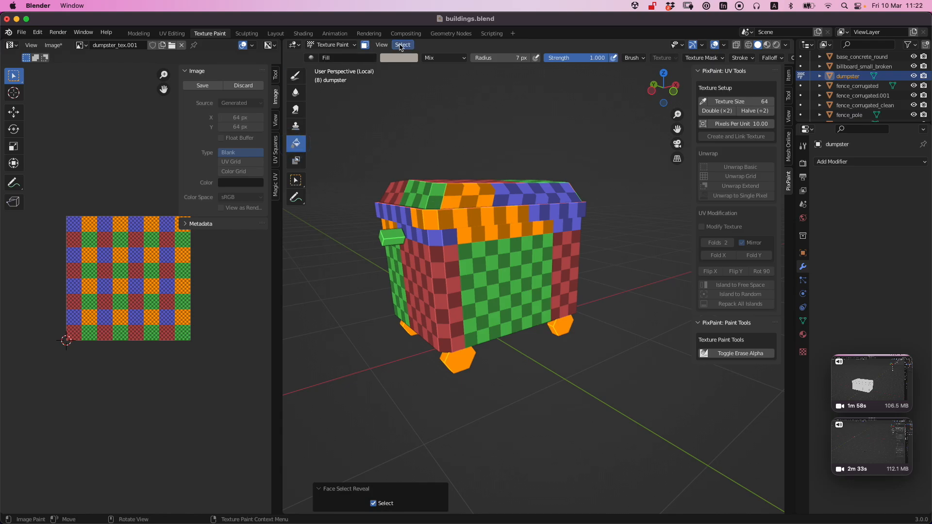
pyautogui.click(399, 58)
pyautogui.click(412, 101)
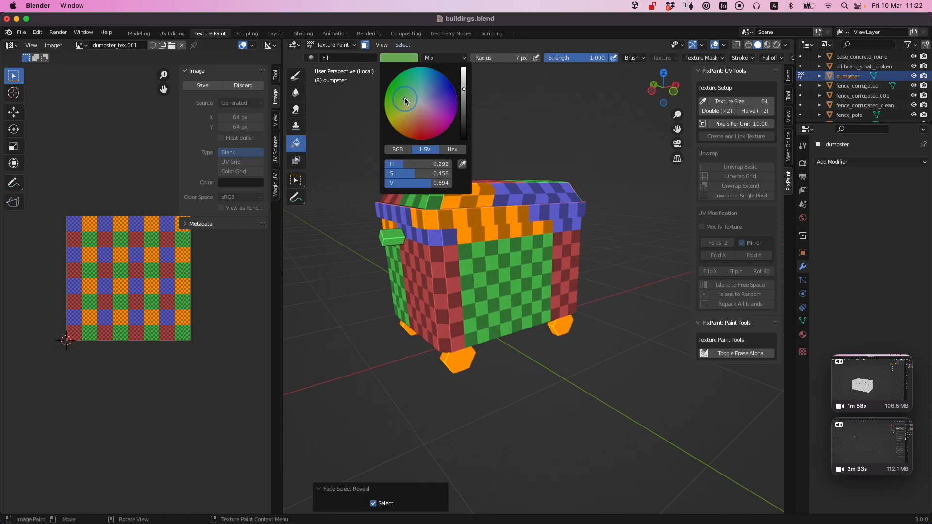
pyautogui.click(484, 276)
pyautogui.keyDown('alt'); pyautogui.moveTo(505, 293); pyautogui.dragTo(476, 260); pyautogui.keyUp('alt')
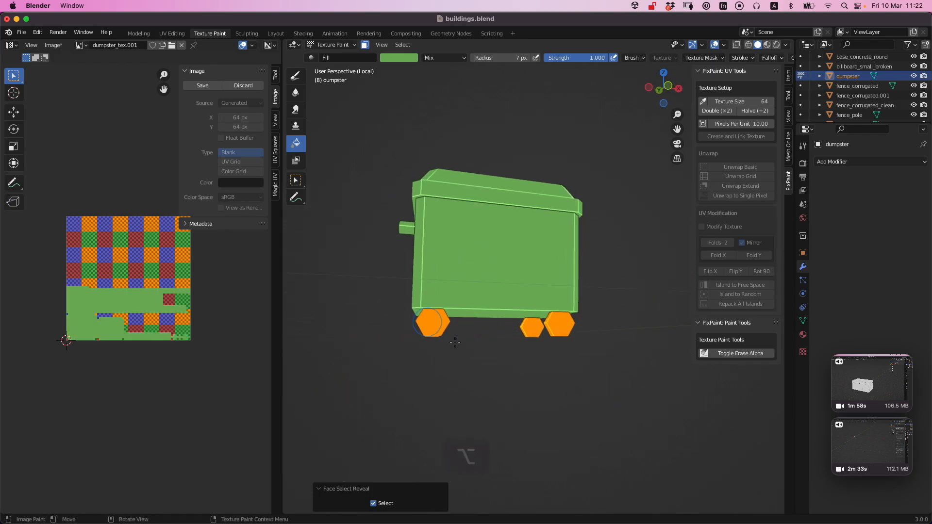
# Step: Select the linked faces of the four wheels in Edit Mode, unwrap them to a single pixel, and fill them with the same green
pyautogui.keyDown('alt'); pyautogui.moveTo(455, 342); pyautogui.dragTo(500, 319); pyautogui.keyUp('alt')
pyautogui.press('Tab')
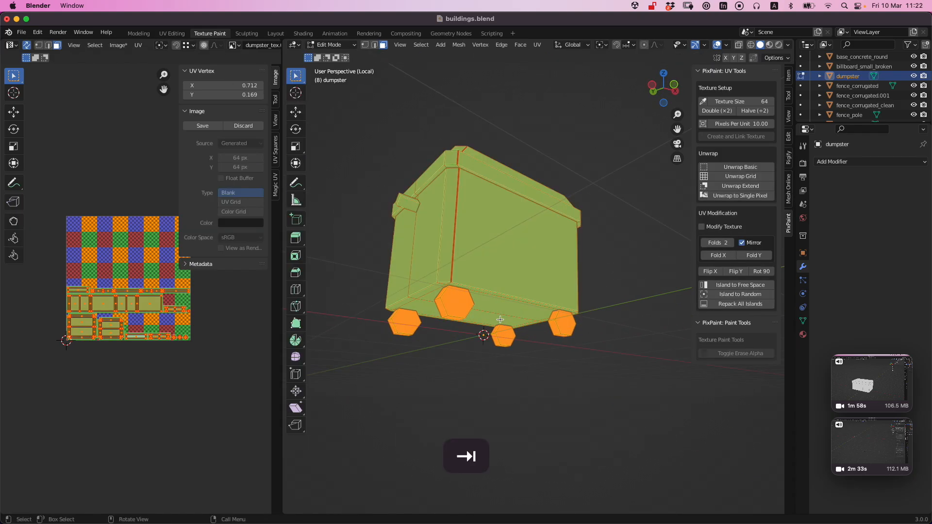
pyautogui.press('a')
pyautogui.press('a')
pyautogui.press('l')
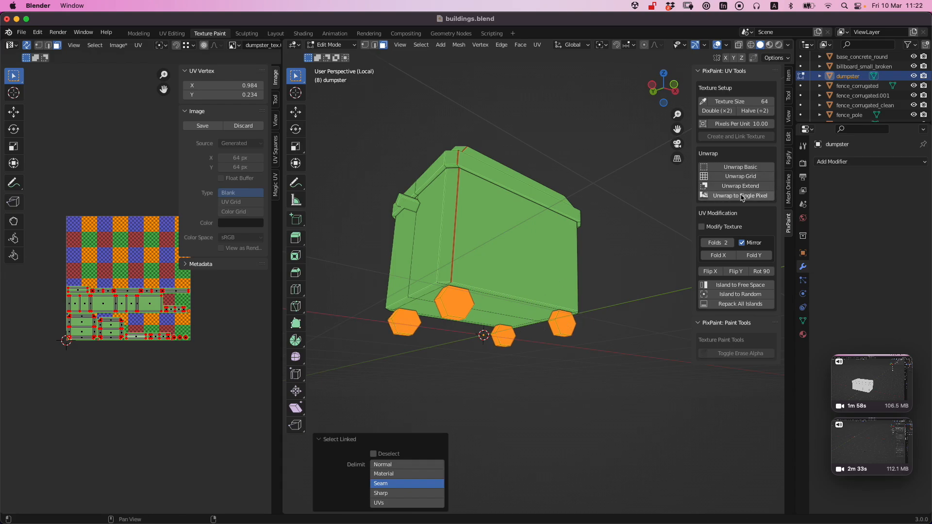
pyautogui.click(740, 197)
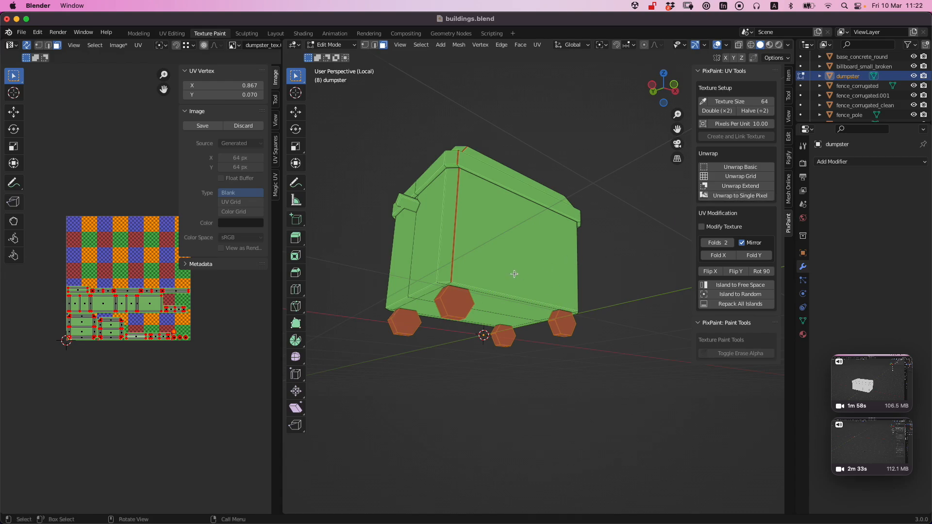
pyautogui.press('Tab')
pyautogui.click(444, 299)
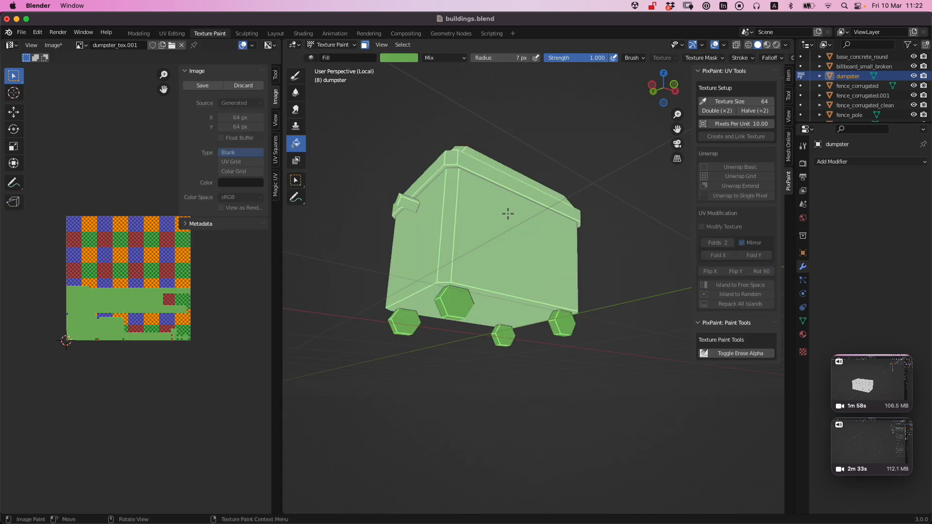
pyautogui.press('alt')
pyautogui.keyDown('alt'); pyautogui.moveTo(503, 263); pyautogui.dragTo(504, 300); pyautogui.keyUp('alt')
pyautogui.press('e')
pyautogui.click(389, 51)
pyautogui.click(390, 57)
pyautogui.press('Escape')
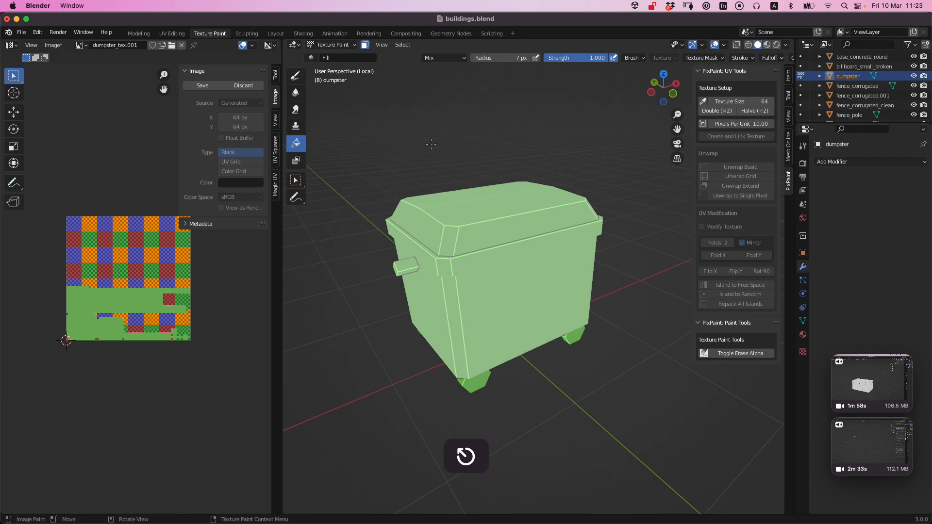
# Step: Select all faces, sample the dumpster's green as the paint colour, and brighten it to a lighter green
pyautogui.press('a')
pyautogui.press('e')
pyautogui.click(495, 304)
pyautogui.click(406, 59)
pyautogui.click(464, 86)
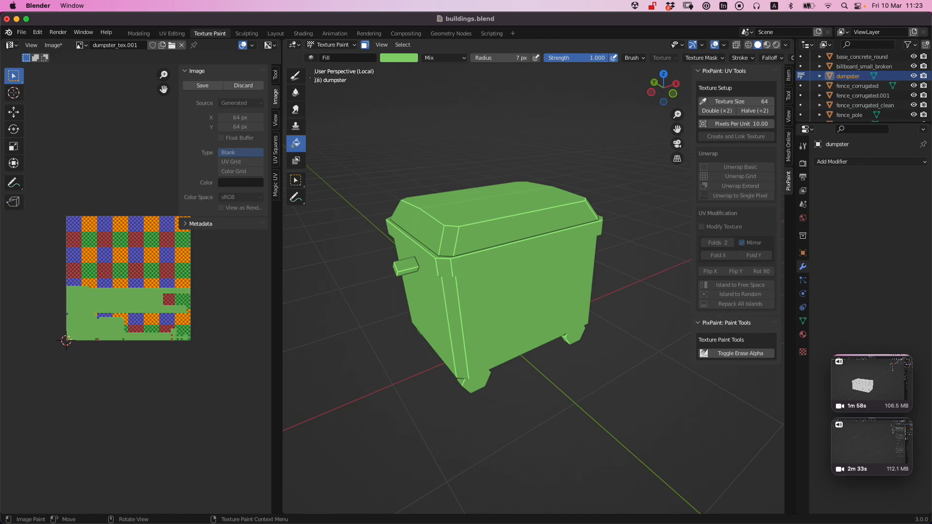
# Step: Set the Draw brush radius to 14 px and paint lighter green strokes over the lid and near vertical corner
pyautogui.press('f')
pyautogui.click(451, 138)
pyautogui.moveTo(450, 266); pyautogui.dragTo(454, 345)
pyautogui.moveTo(447, 213); pyautogui.dragTo(454, 309)
# Step: Paint lighter green patches up the lower corner of the opposite long side and along the rim below the lid
pyautogui.keyDown('alt'); pyautogui.moveTo(466, 368); pyautogui.dragTo(567, 262); pyautogui.keyUp('alt')
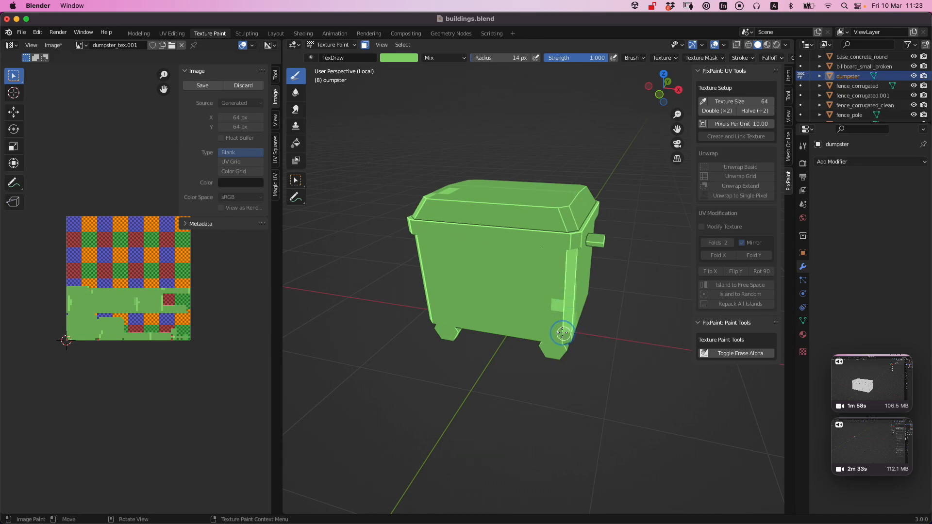
pyautogui.moveTo(555, 335)
pyautogui.mouseDown()
pyautogui.moveTo(543, 334)
pyautogui.moveTo(558, 280)
pyautogui.mouseUp()
pyautogui.moveTo(588, 240); pyautogui.dragTo(451, 238)
pyautogui.keyDown('alt'); pyautogui.moveTo(558, 236); pyautogui.dragTo(531, 230); pyautogui.keyUp('alt')
pyautogui.moveTo(607, 227)
pyautogui.keyDown('alt'); pyautogui.mouseDown()
pyautogui.moveTo(583, 257)
pyautogui.moveTo(582, 351)
pyautogui.mouseUp(); pyautogui.keyUp('alt')
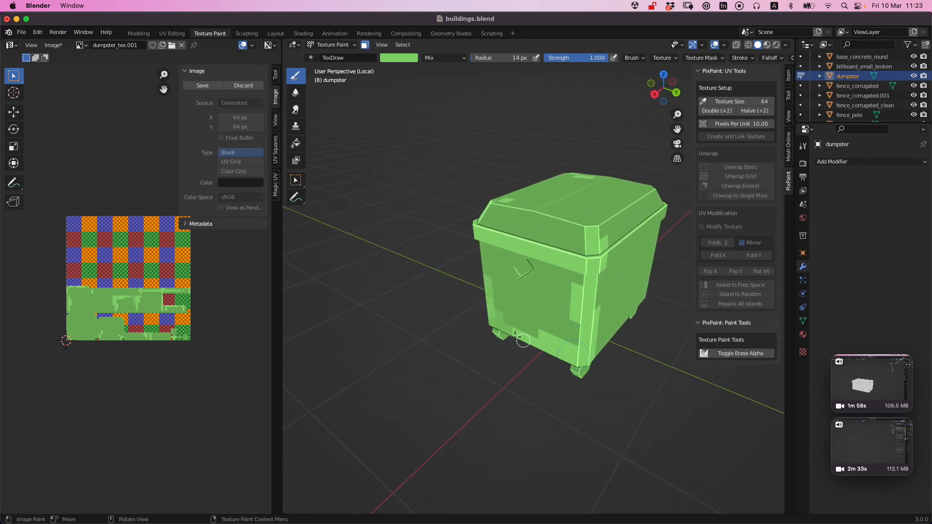
# Step: Paint lighter green patches around the lower corners of the dumpster's handle side and adjoining long side
pyautogui.keyDown('alt'); pyautogui.moveTo(503, 331); pyautogui.dragTo(574, 325); pyautogui.keyUp('alt')
pyautogui.keyDown('alt'); pyautogui.moveTo(510, 254); pyautogui.dragTo(520, 278); pyautogui.keyUp('alt')
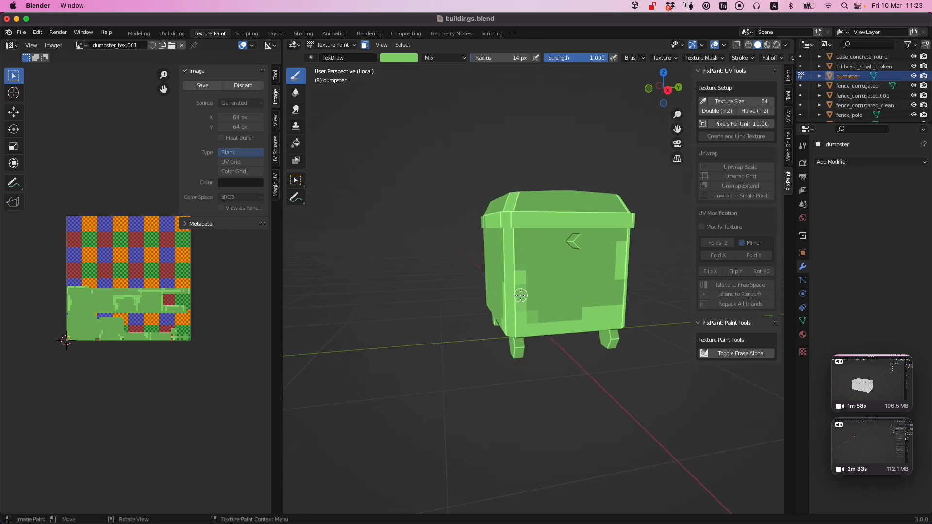
pyautogui.keyDown('alt'); pyautogui.moveTo(530, 319); pyautogui.dragTo(527, 134); pyautogui.keyUp('alt')
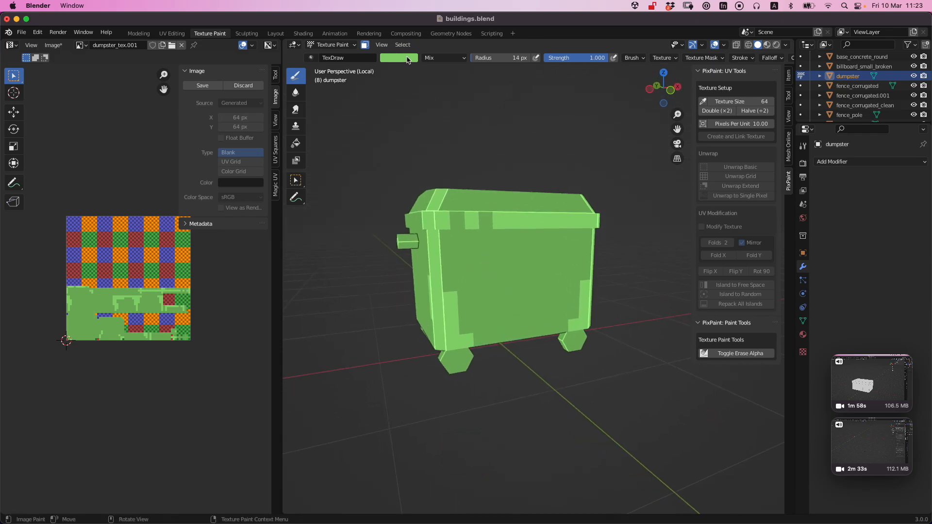
pyautogui.keyDown('alt'); pyautogui.moveTo(493, 275); pyautogui.dragTo(475, 291); pyautogui.keyUp('alt')
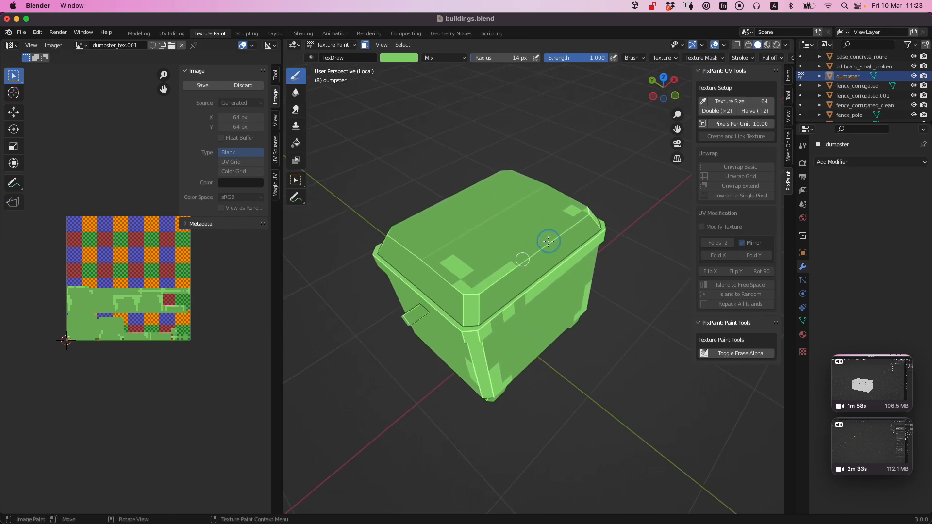
# Step: Paint lighter green strokes along the edges and corners of the lid's top
pyautogui.moveTo(548, 241); pyautogui.dragTo(549, 240)
pyautogui.moveTo(396, 240); pyautogui.dragTo(457, 294)
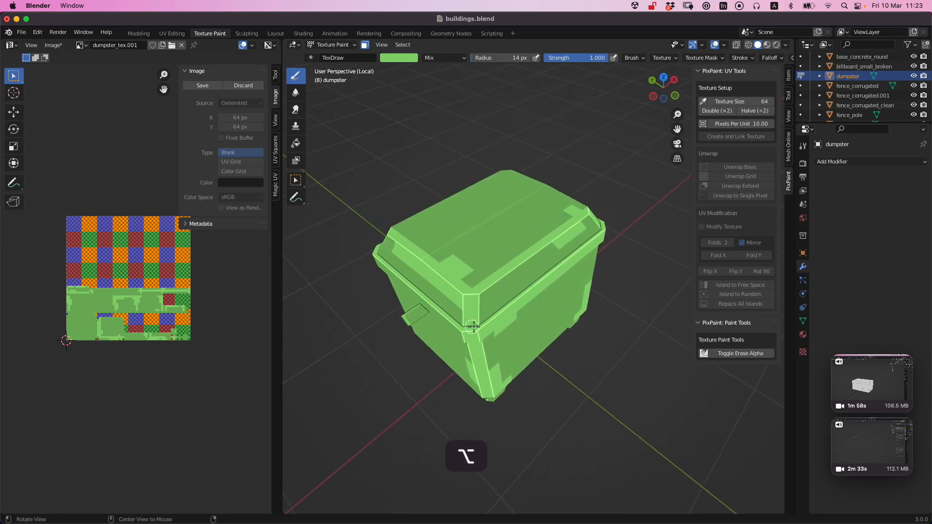
pyautogui.keyDown('alt'); pyautogui.moveTo(484, 327); pyautogui.dragTo(624, 320); pyautogui.keyUp('alt')
pyautogui.moveTo(492, 256)
pyautogui.mouseDown()
pyautogui.moveTo(659, 272)
pyautogui.moveTo(607, 301)
pyautogui.mouseUp()
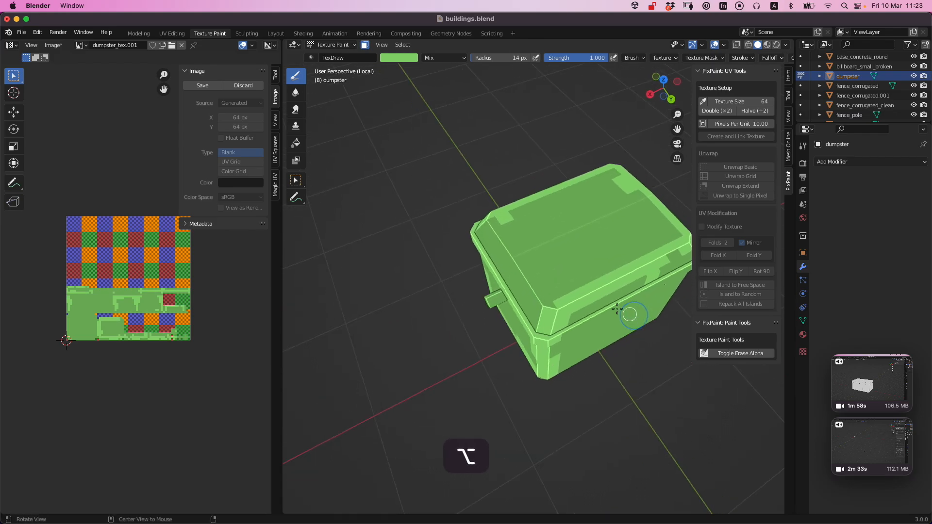
pyautogui.keyDown('alt'); pyautogui.moveTo(549, 309); pyautogui.dragTo(578, 242); pyautogui.keyUp('alt')
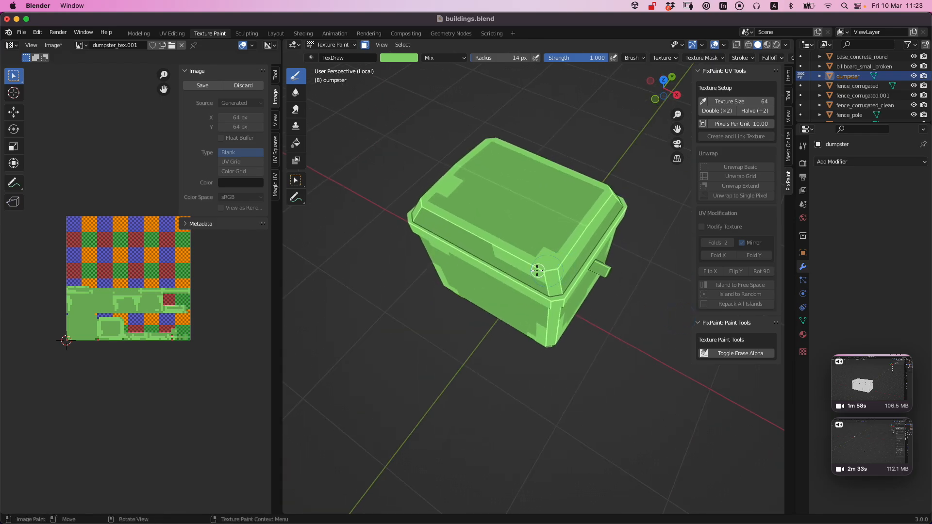
# Step: Paint lighter green over the lid's sloped edges and the rim below it
pyautogui.keyDown('alt'); pyautogui.moveTo(538, 271); pyautogui.dragTo(593, 247); pyautogui.keyUp('alt')
pyautogui.moveTo(446, 277); pyautogui.dragTo(536, 238)
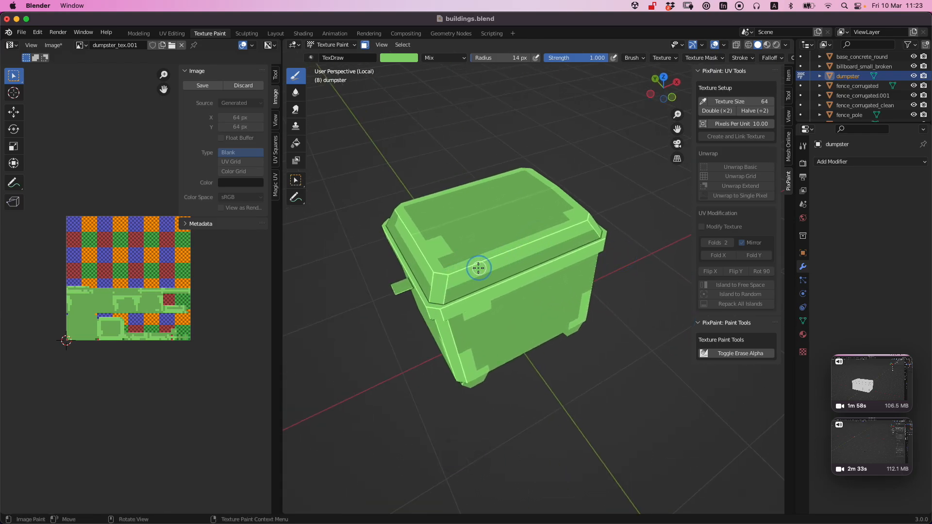
pyautogui.moveTo(423, 264)
pyautogui.keyDown('alt'); pyautogui.mouseDown()
pyautogui.moveTo(456, 252)
pyautogui.moveTo(416, 271)
pyautogui.mouseUp(); pyautogui.keyUp('alt')
pyautogui.moveTo(584, 277)
pyautogui.keyDown('alt'); pyautogui.mouseDown()
pyautogui.moveTo(493, 277)
pyautogui.moveTo(561, 272)
pyautogui.mouseUp(); pyautogui.keyUp('alt')
pyautogui.moveTo(453, 242)
pyautogui.mouseDown()
pyautogui.moveTo(616, 266)
pyautogui.moveTo(516, 285)
pyautogui.moveTo(444, 272)
pyautogui.mouseUp()
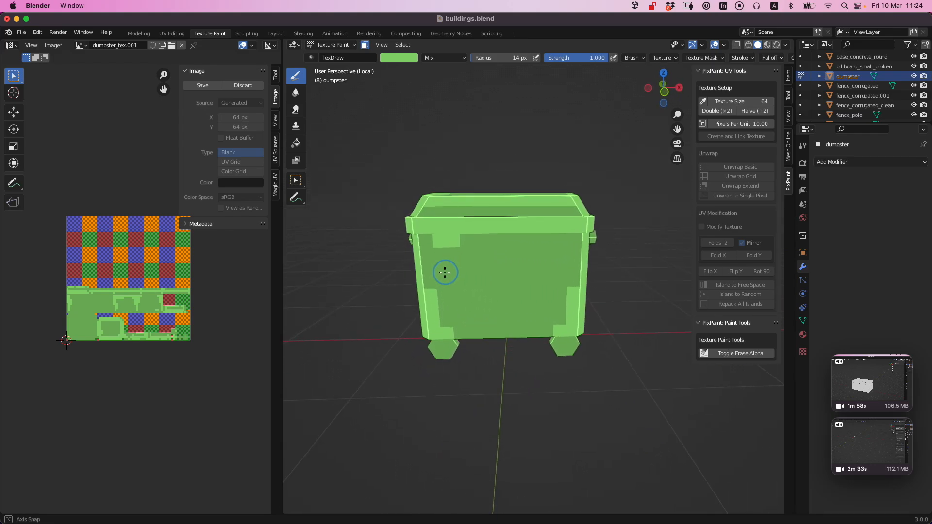
# Step: Change the paint colour to a muted yellowish brown, undoing the pinkish-brown test stroke at the long side's lower corner
pyautogui.press('e')
pyautogui.click(401, 61)
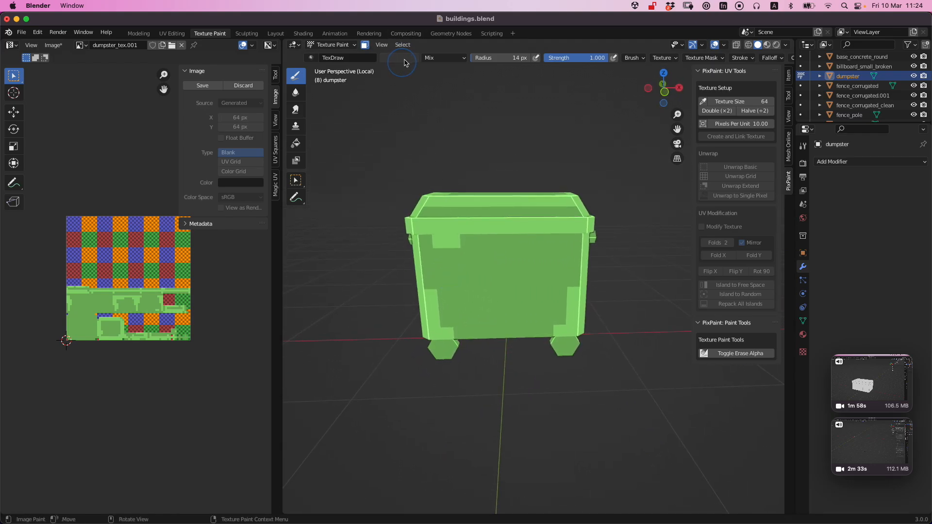
pyautogui.click(402, 58)
pyautogui.click(414, 108)
pyautogui.moveTo(464, 110); pyautogui.dragTo(466, 85)
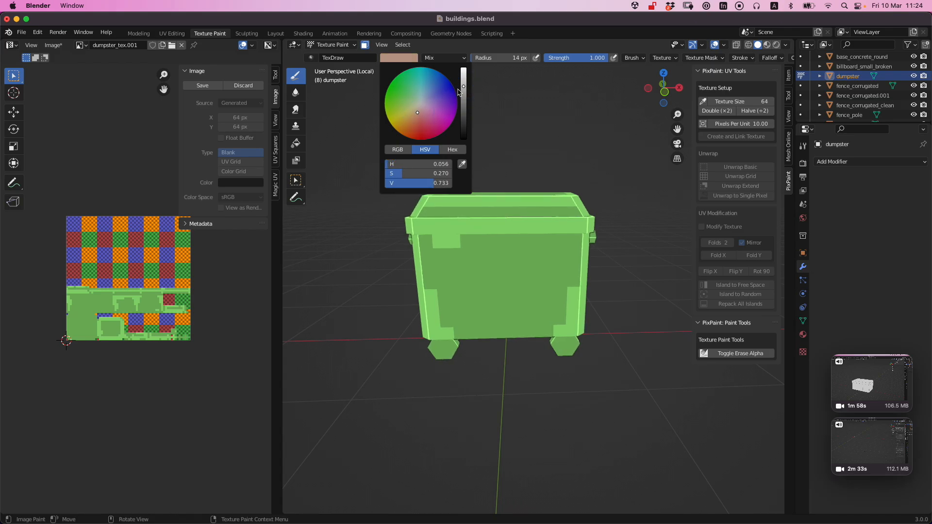
pyautogui.moveTo(462, 90); pyautogui.dragTo(464, 96)
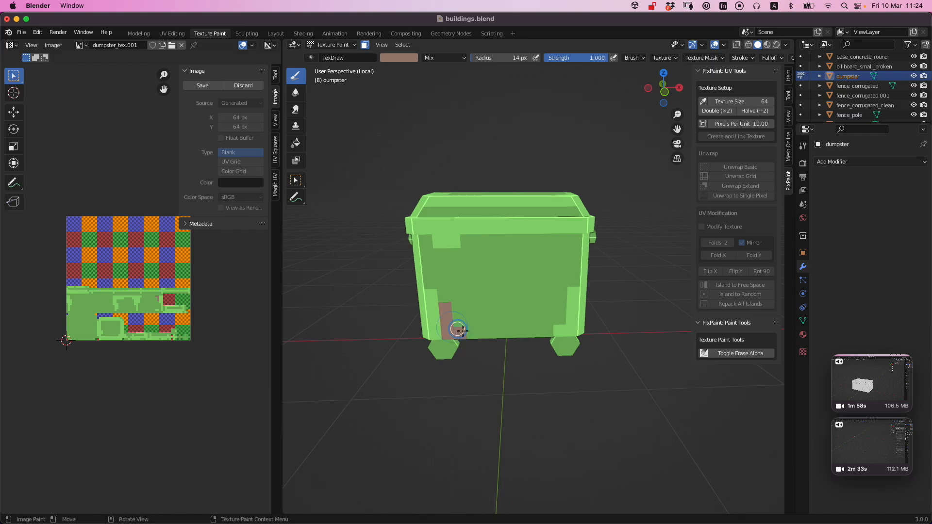
pyautogui.press('super+z')
pyautogui.click(398, 57)
# Step: Paint jagged brown grime patches along the bottom of the long side and around its lower corners
pyautogui.moveTo(445, 335); pyautogui.dragTo(479, 320)
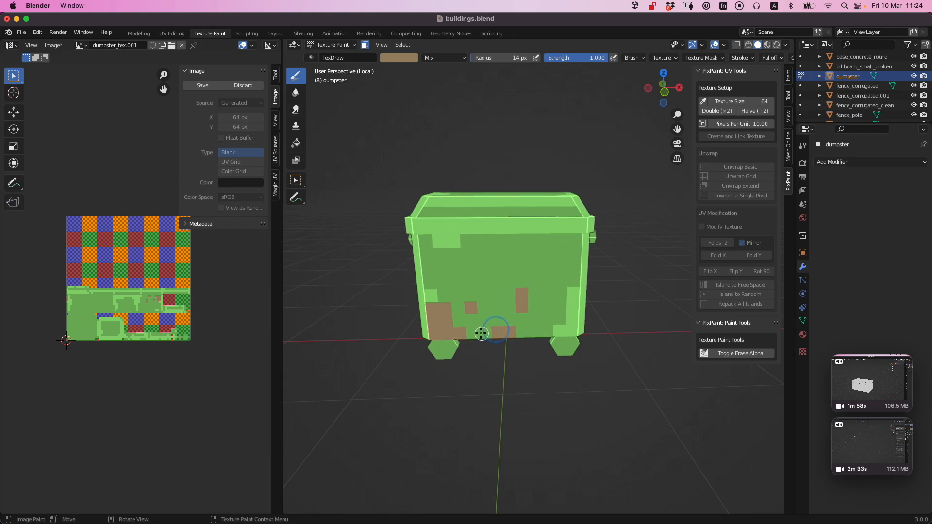
pyautogui.moveTo(557, 328); pyautogui.dragTo(570, 324)
pyautogui.press('super+z')
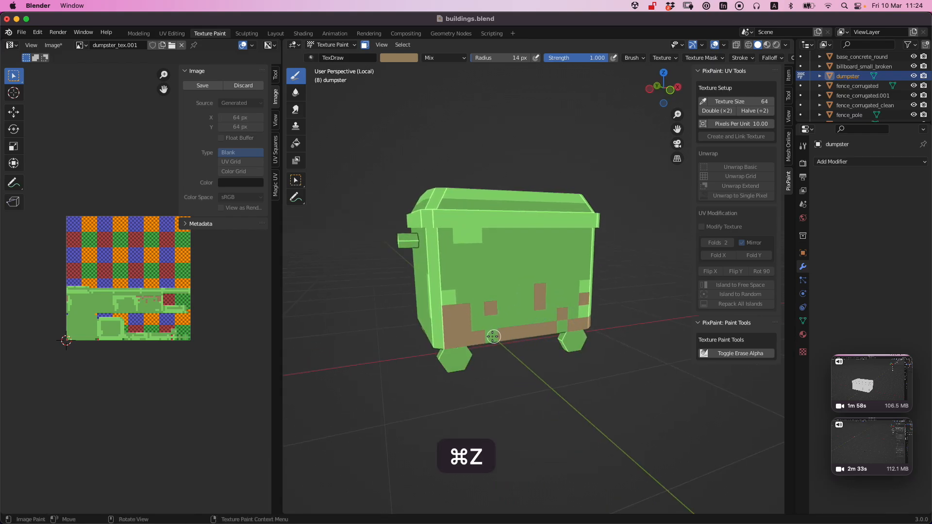
pyautogui.keyDown('alt'); pyautogui.moveTo(563, 326); pyautogui.dragTo(466, 302); pyautogui.keyUp('alt')
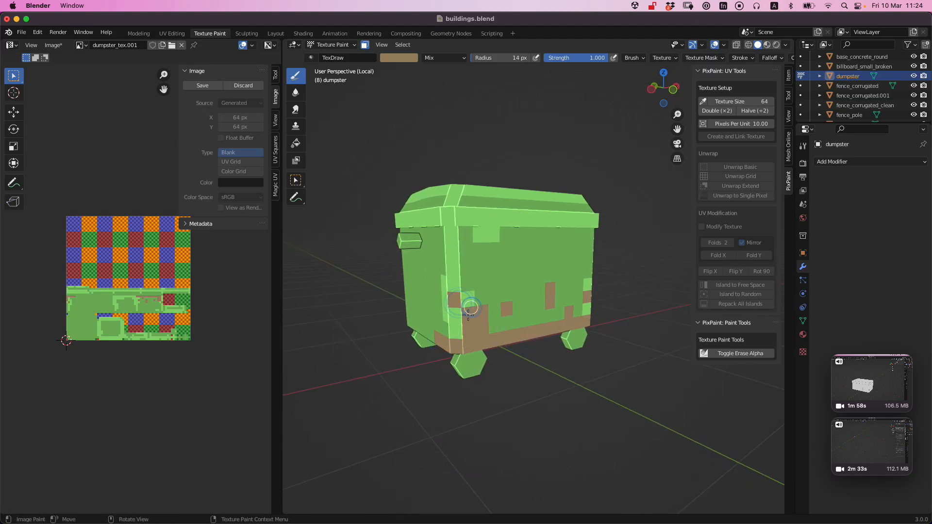
pyautogui.moveTo(543, 315)
pyautogui.mouseDown()
pyautogui.moveTo(481, 321)
pyautogui.moveTo(555, 316)
pyautogui.moveTo(508, 264)
pyautogui.moveTo(387, 295)
pyautogui.moveTo(558, 291)
pyautogui.moveTo(428, 315)
pyautogui.moveTo(349, 300)
pyautogui.moveTo(393, 310)
pyautogui.mouseUp()
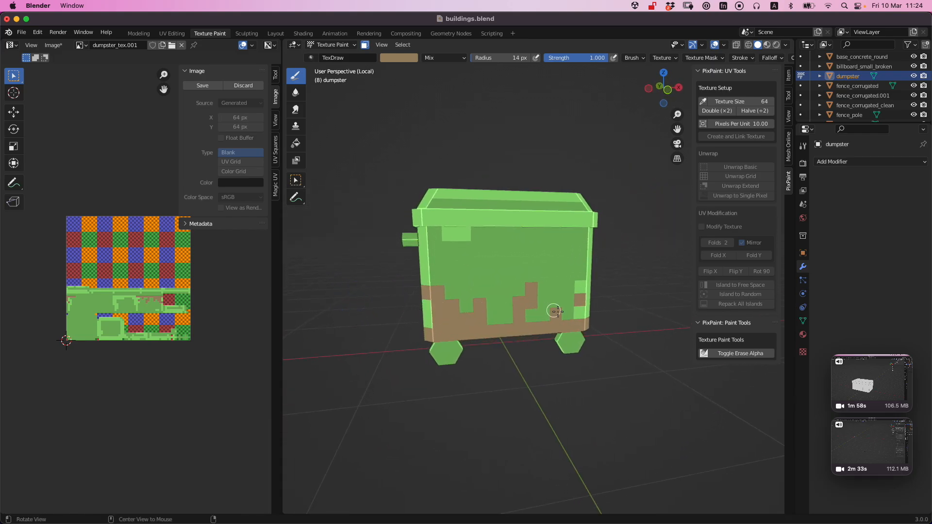
pyautogui.keyDown('alt'); pyautogui.moveTo(443, 308); pyautogui.dragTo(461, 292); pyautogui.keyUp('alt')
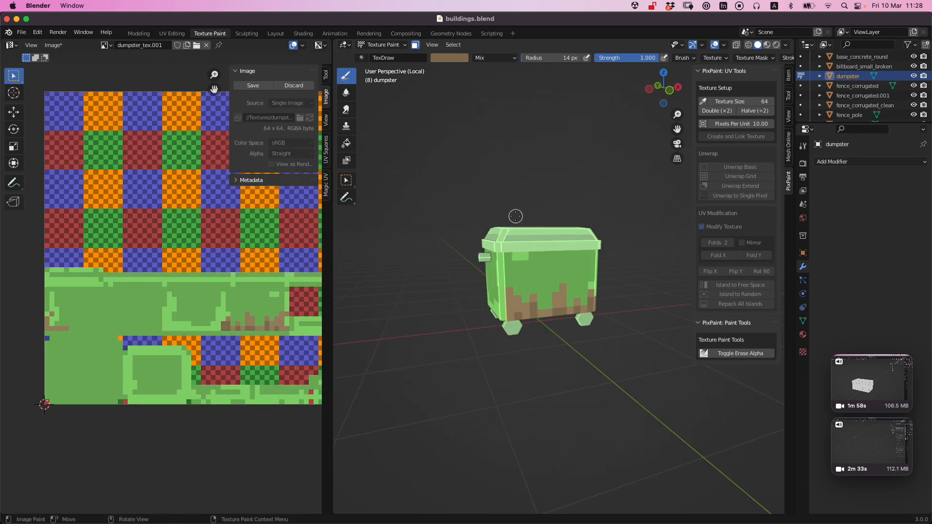
# Step: Add an eight-sided cylinder in the Modeling workspace with the dumpster hidden, and scale its mesh to 0.296 along Z
pyautogui.hotkey('ctrl', 'Tab')
pyautogui.press('Escape')
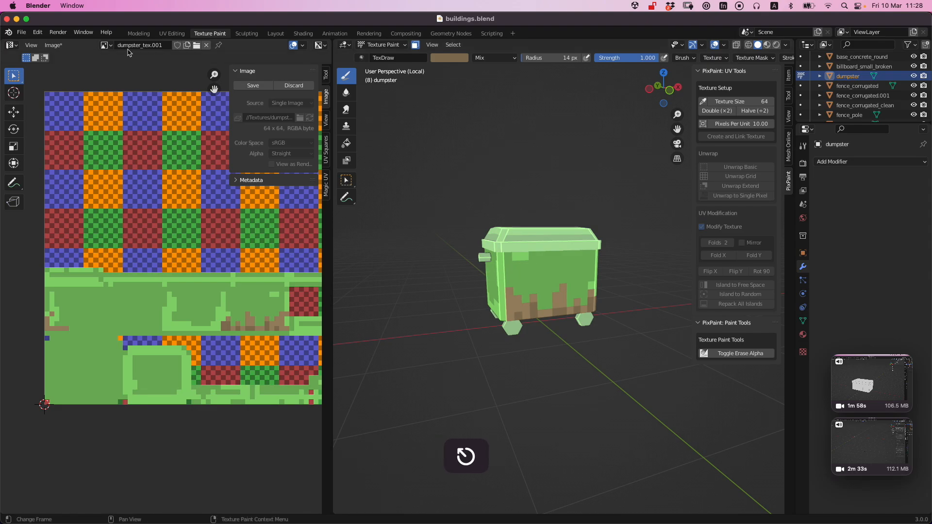
pyautogui.click(138, 33)
pyautogui.moveTo(466, 169)
pyautogui.keyDown('alt'); pyautogui.mouseDown()
pyautogui.moveTo(431, 194)
pyautogui.moveTo(450, 228)
pyautogui.mouseUp(); pyautogui.keyUp('alt')
pyautogui.press('Tab')
pyautogui.scroll(-2, 450, 232)
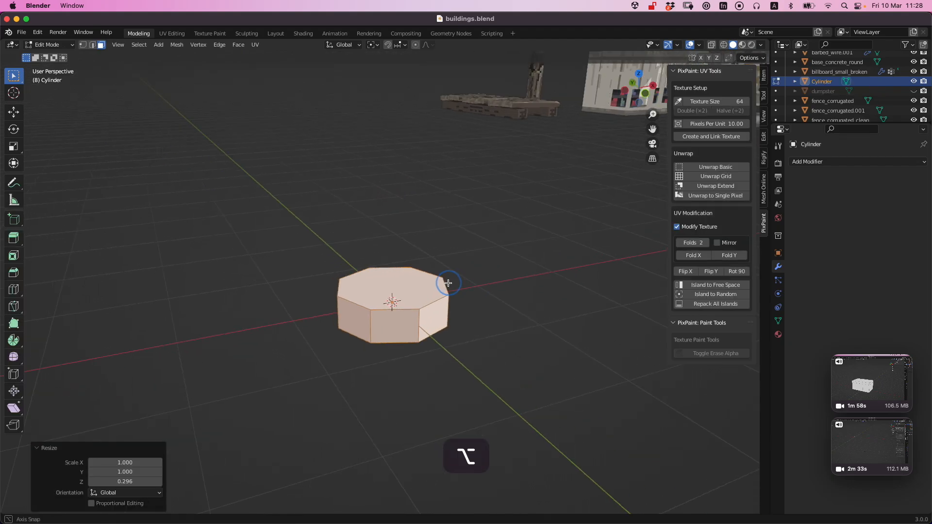
# Step: Extrude the cylinder's ring of side faces outward at scale 1.552, and flatten the new rim to about 0.53 along Z
pyautogui.keyDown('alt'); pyautogui.moveTo(445, 281); pyautogui.dragTo(430, 286); pyautogui.keyUp('alt')
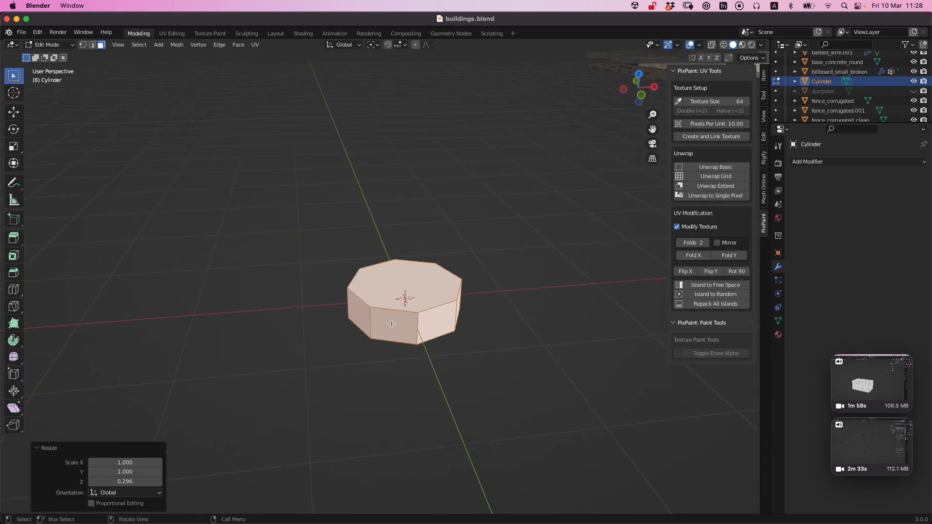
pyautogui.hotkey('alt', 'a')
pyautogui.keyDown('alt'); pyautogui.click(372, 319); pyautogui.keyUp('alt')
pyautogui.press('e')
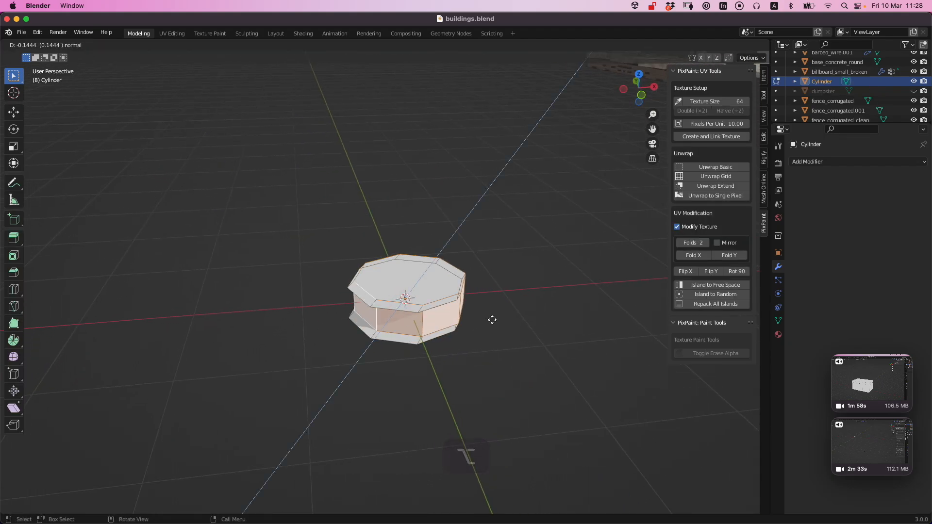
pyautogui.press('s')
pyautogui.click(527, 320)
pyautogui.press('s')
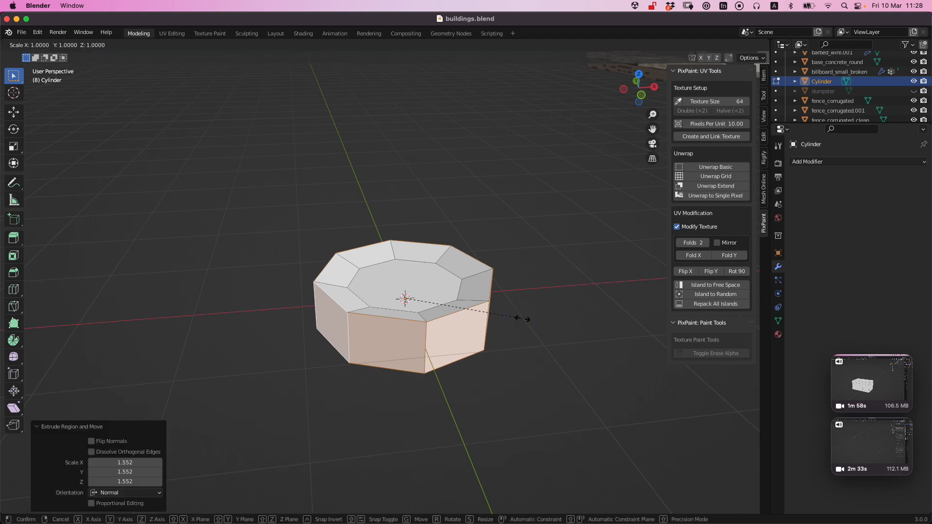
pyautogui.press('z')
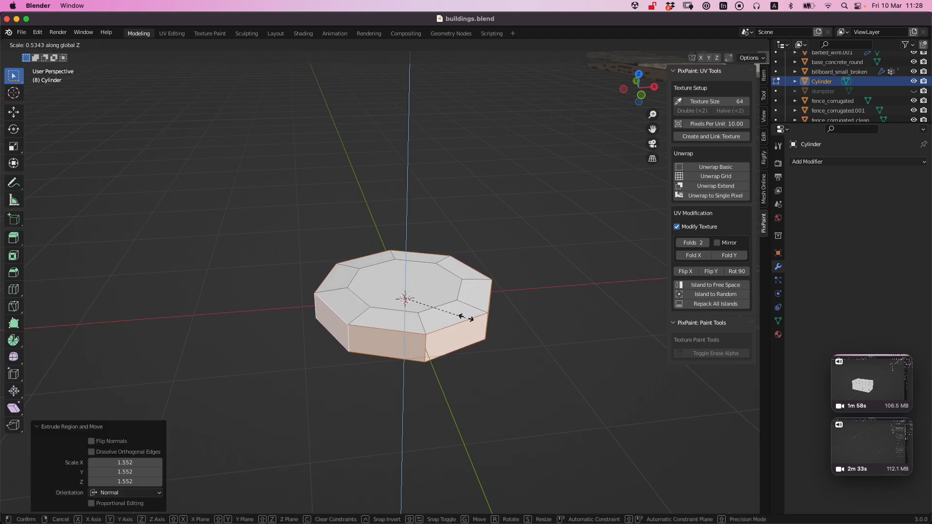
pyautogui.click(468, 319)
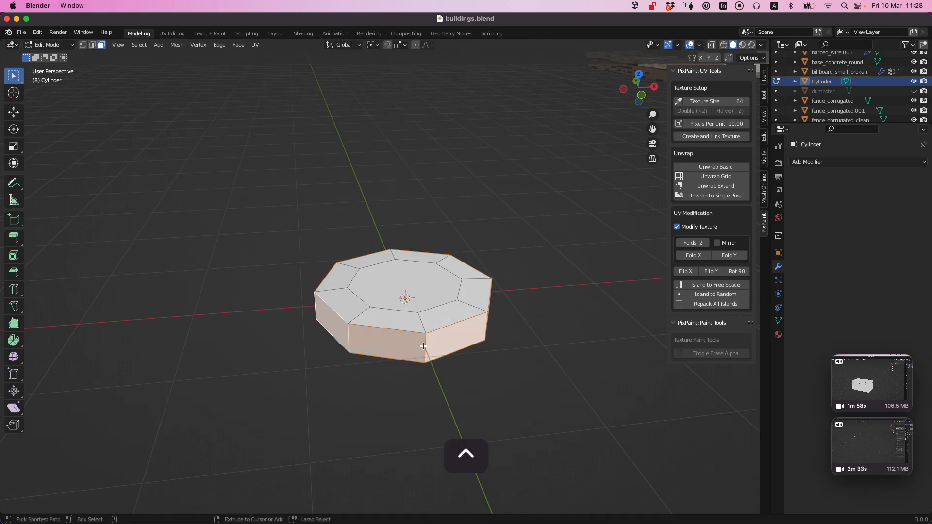
# Step: Add a loop cut around the middle of the outer rim and scale the selection along Z
pyautogui.hotkey('alt', 'a')
pyautogui.hotkey('ctrl', 'r')
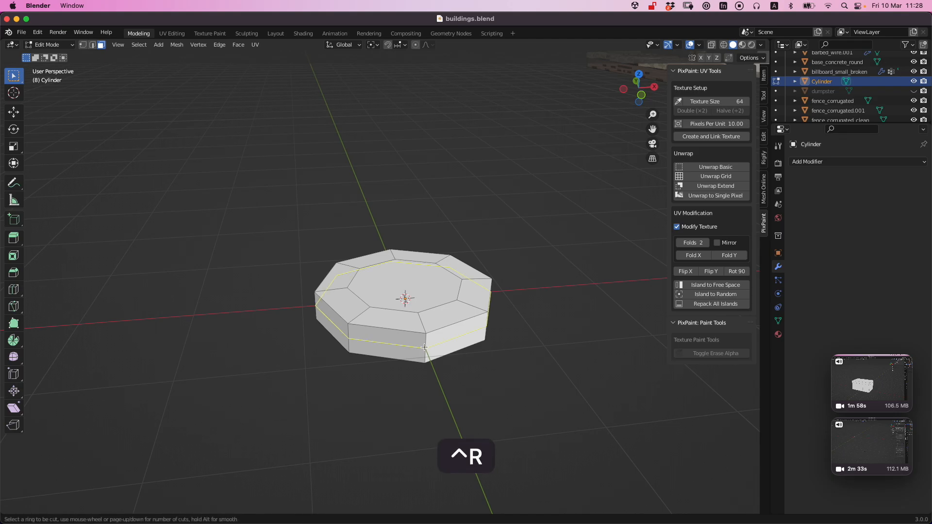
pyautogui.doubleClick(425, 347)
pyautogui.moveTo(510, 347); pyautogui.dragTo(475, 354, button='middle')
pyautogui.click(426, 301)
pyautogui.moveTo(450, 297); pyautogui.dragTo(468, 350, button='middle')
pyautogui.press('s')
pyautogui.press('z')
pyautogui.click(529, 333)
# Step: Rename the cylinder as wheel, and create and link a 64 px texture for it at 10.00 pixels per unit
pyautogui.press('a')
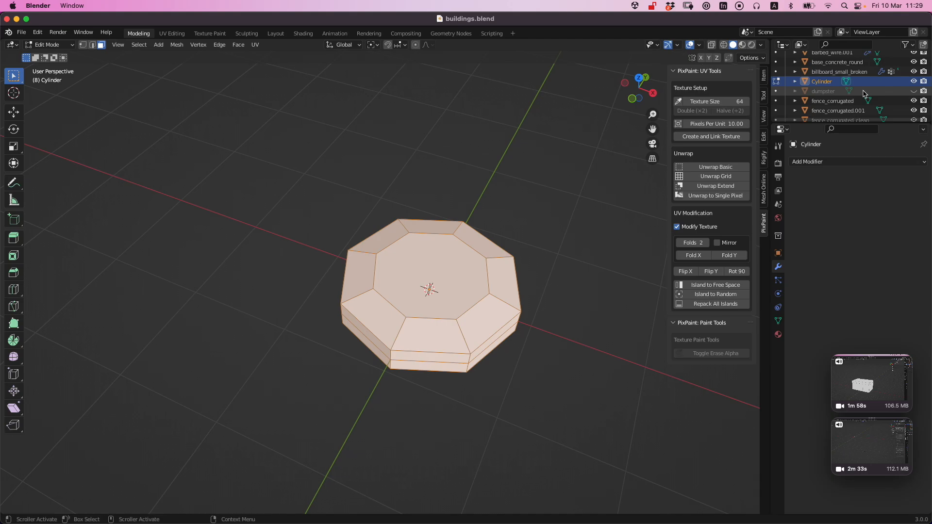
pyautogui.press('F2')
pyautogui.write('wheel')
pyautogui.press('Return')
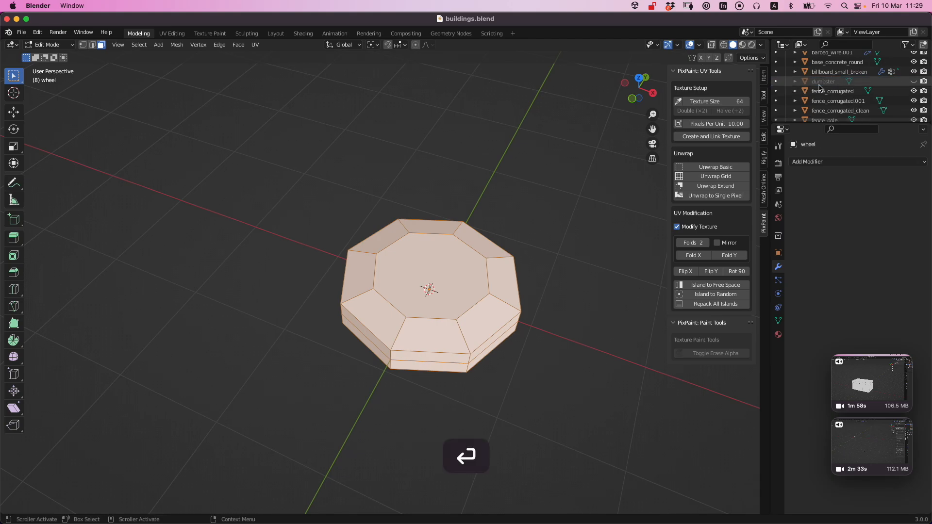
pyautogui.click(719, 137)
pyautogui.keyDown('alt'); pyautogui.moveTo(546, 275); pyautogui.dragTo(561, 257); pyautogui.keyUp('alt')
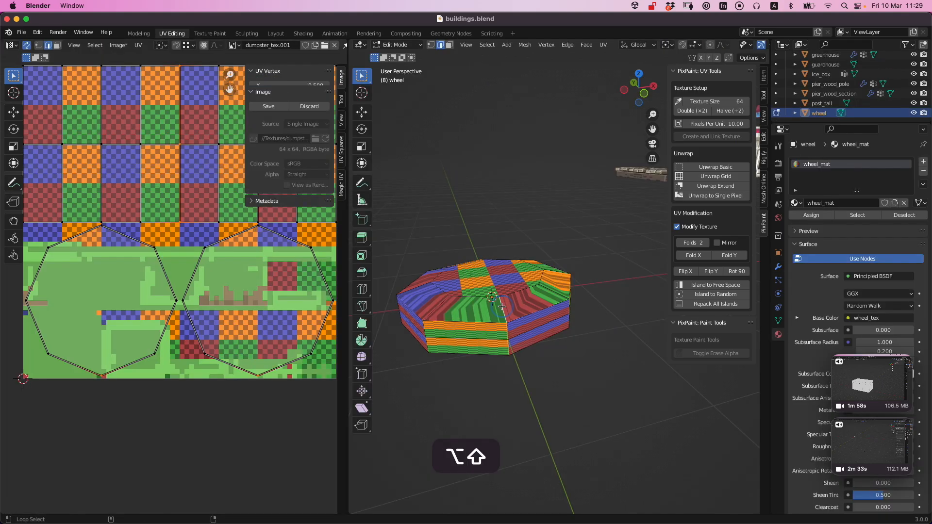
# Step: Select the wheel's sloped and outer rim face rings and unwrap them as a grid
pyautogui.hotkey('ctrl', 'e')
pyautogui.click(502, 309)
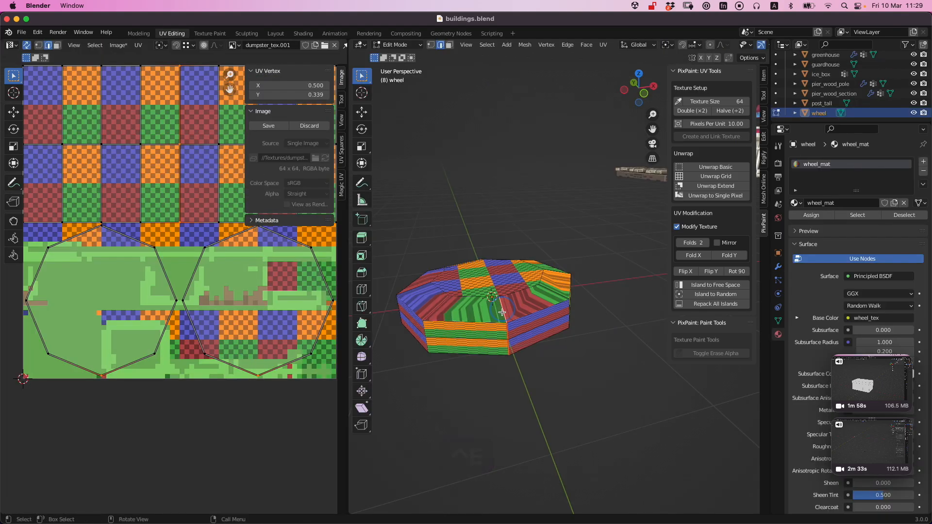
pyautogui.press('3')
pyautogui.press('a')
pyautogui.hotkey('alt', 'a')
pyautogui.keyDown('alt'); pyautogui.keyDown('shift'); pyautogui.click(504, 311); pyautogui.keyUp('shift'); pyautogui.keyUp('alt')
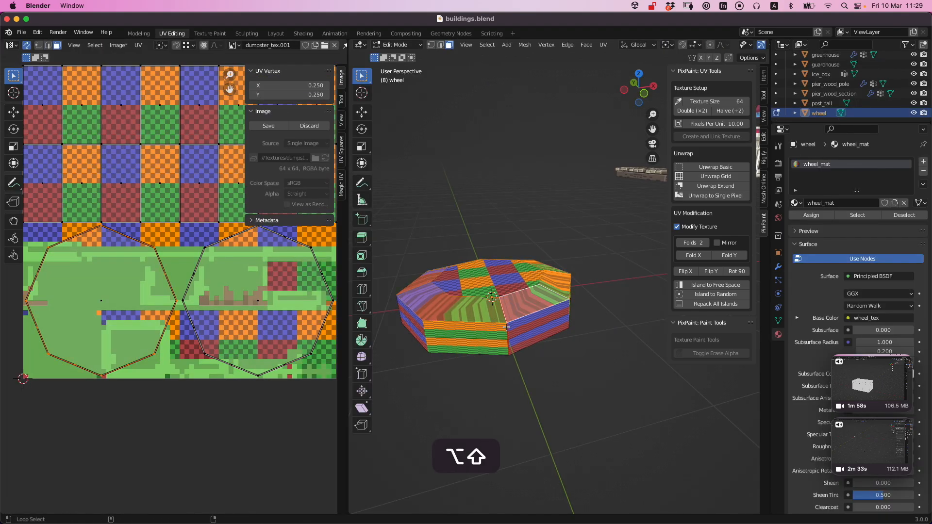
pyautogui.keyDown('alt'); pyautogui.keyDown('shift'); pyautogui.click(508, 331); pyautogui.keyUp('shift'); pyautogui.keyUp('alt')
pyautogui.keyDown('alt'); pyautogui.keyDown('shift'); pyautogui.click(509, 349); pyautogui.keyUp('shift'); pyautogui.keyUp('alt')
pyautogui.keyDown('alt'); pyautogui.moveTo(509, 348); pyautogui.dragTo(497, 301); pyautogui.keyUp('alt')
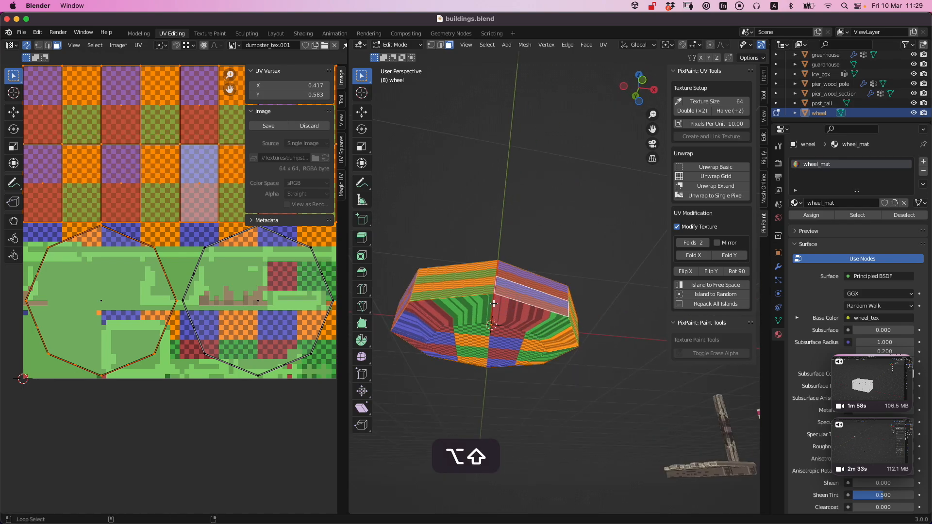
pyautogui.click(716, 176)
# Step: Select the wheel's two flat octagonal faces, unwrap them to a single pixel, and clear the selection
pyautogui.keyDown('alt'); pyautogui.moveTo(539, 210); pyautogui.dragTo(602, 270); pyautogui.keyUp('alt')
pyautogui.click(539, 272)
pyautogui.moveTo(547, 316); pyautogui.dragTo(535, 214)
pyautogui.keyDown('alt'); pyautogui.moveTo(534, 291); pyautogui.dragTo(531, 310); pyautogui.keyUp('alt')
pyautogui.click(535, 273)
pyautogui.keyDown('shift'); pyautogui.click(529, 318); pyautogui.keyUp('shift')
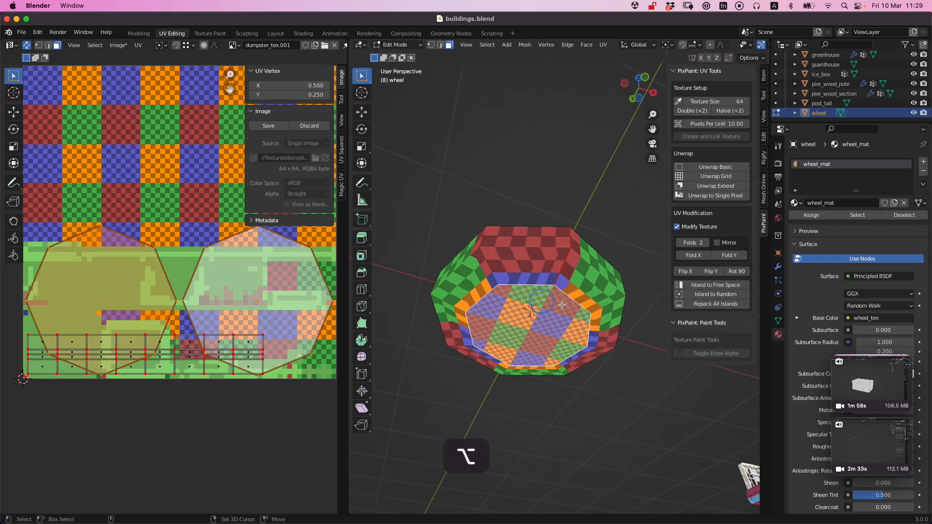
pyautogui.click(705, 196)
pyautogui.keyDown('alt'); pyautogui.moveTo(575, 340); pyautogui.dragTo(578, 303); pyautogui.keyUp('alt')
pyautogui.hotkey('alt', 'a')
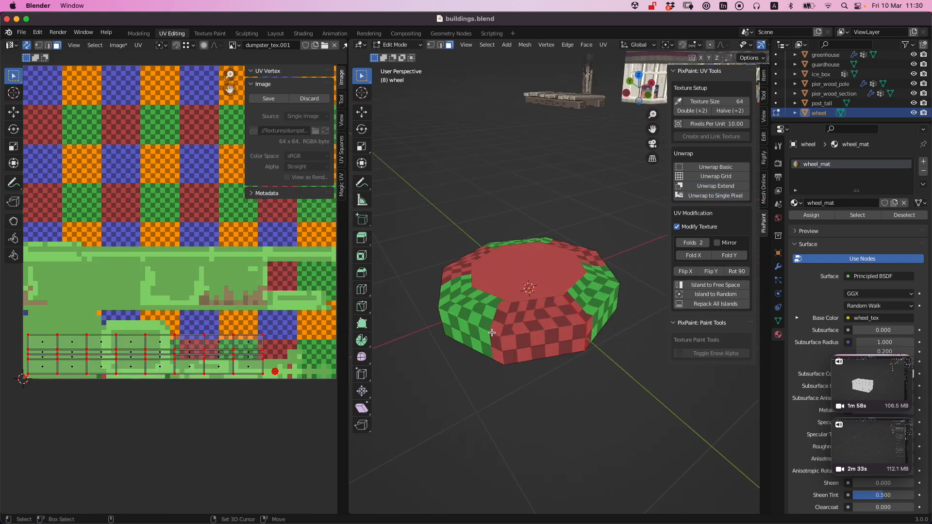
# Step: Show wheel_tex in the UV editor and select all the wheel's sloped and outer rim face rings
pyautogui.click(234, 46)
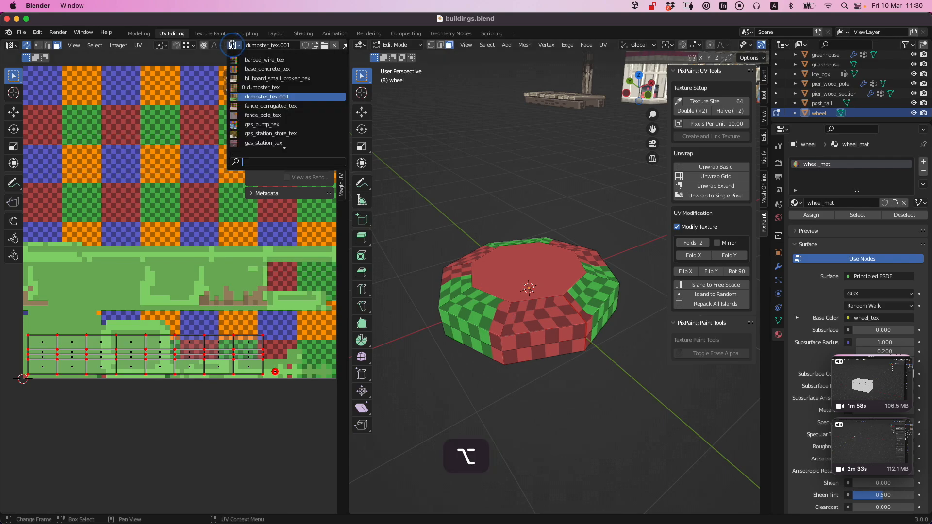
pyautogui.click(257, 142)
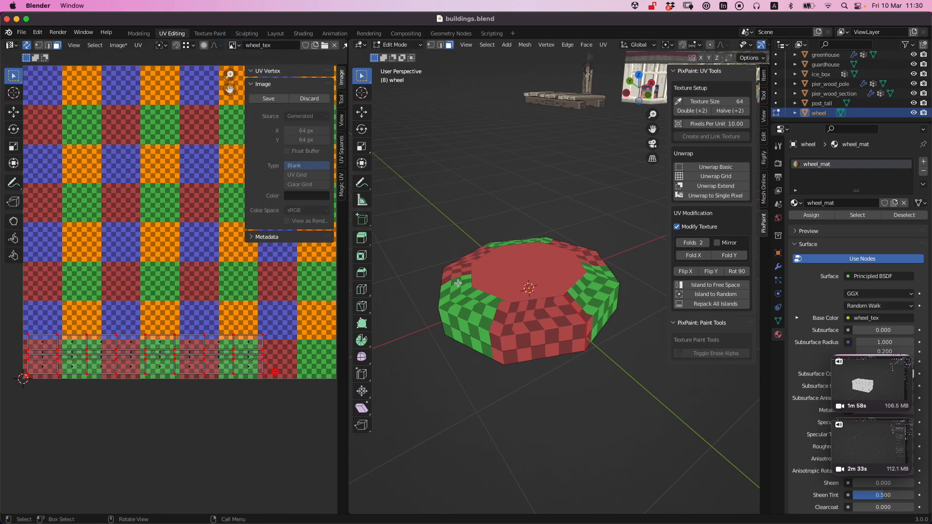
pyautogui.press('a')
pyautogui.press('a')
pyautogui.keyDown('alt'); pyautogui.keyDown('shift'); pyautogui.click(504, 318); pyautogui.keyUp('shift'); pyautogui.keyUp('alt')
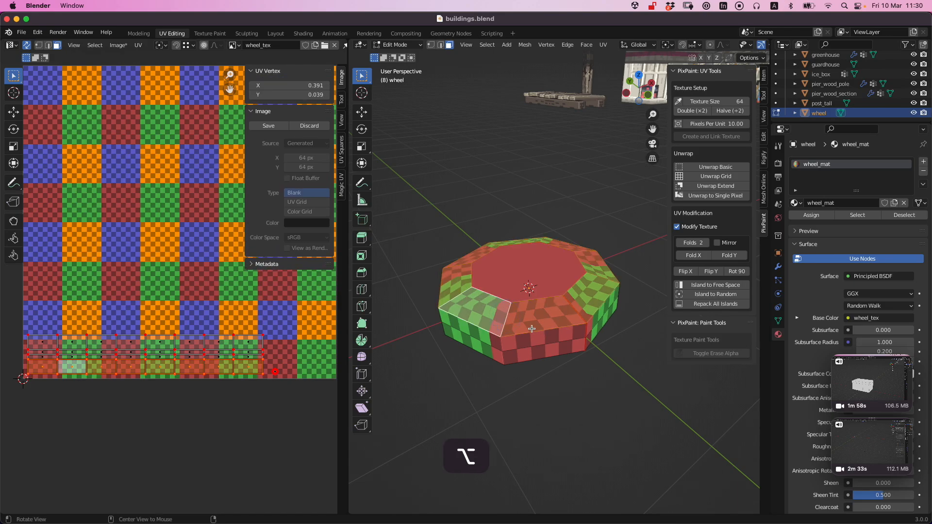
pyautogui.keyDown('alt'); pyautogui.keyDown('shift'); pyautogui.click(501, 343); pyautogui.keyUp('shift'); pyautogui.keyUp('alt')
pyautogui.moveTo(502, 360); pyautogui.dragTo(487, 294, button='middle')
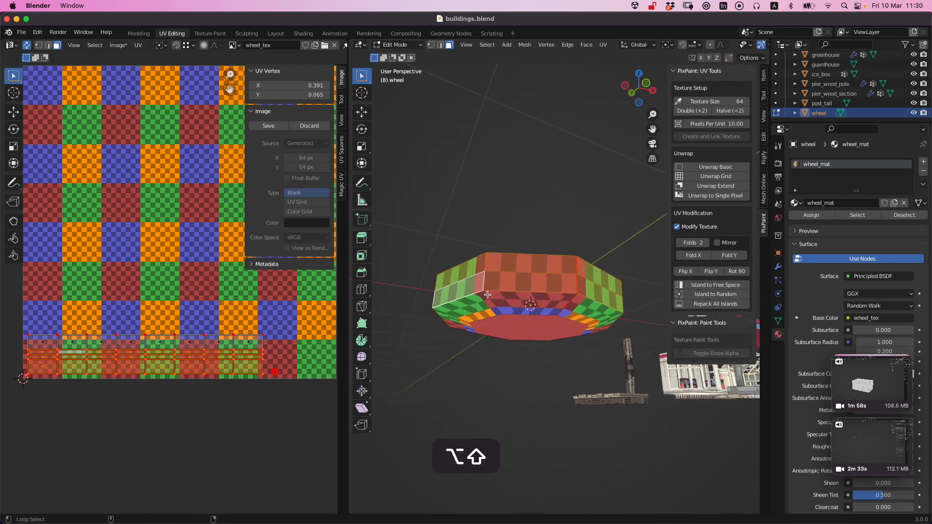
pyautogui.click(493, 302)
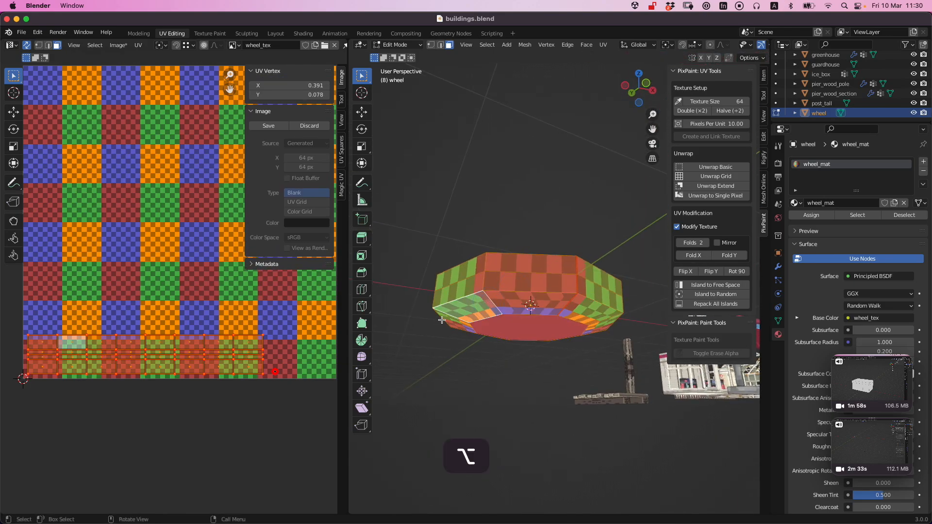
pyautogui.keyDown('alt'); pyautogui.moveTo(543, 310); pyautogui.dragTo(538, 336); pyautogui.keyUp('alt')
# Step: Fold the selected rim UVs along X into 8 sections with Modify Texture turned off
pyautogui.click(698, 244)
pyautogui.write('8')
pyautogui.press('Return')
pyautogui.click(681, 228)
pyautogui.click(694, 256)
pyautogui.scroll(2, 507, 301)
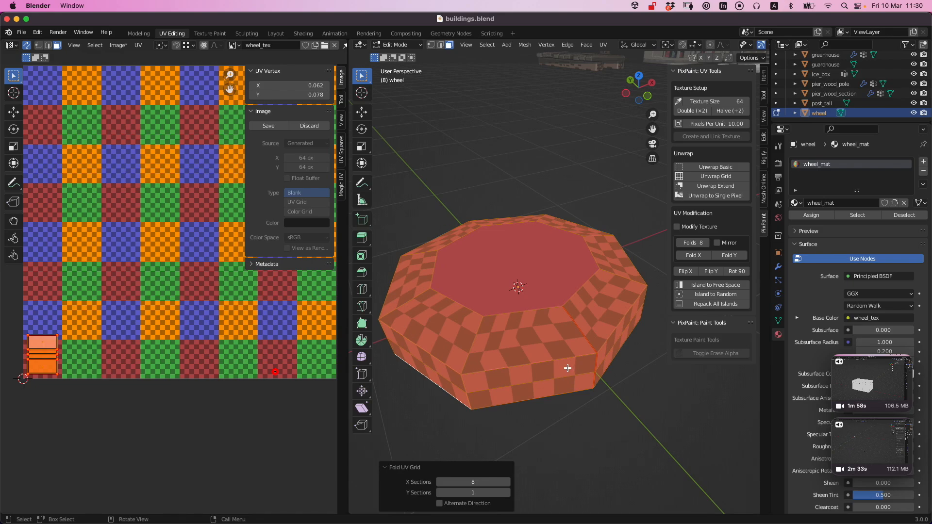
# Step: Switch to texture painting, exit local view and fill the whole wheel with dark brown
pyautogui.click(209, 33)
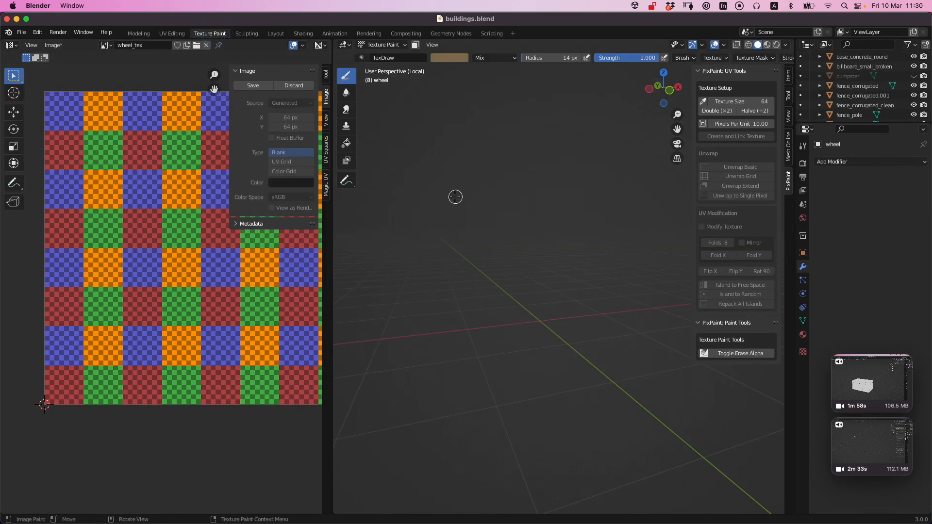
pyautogui.press('KP_Divide')
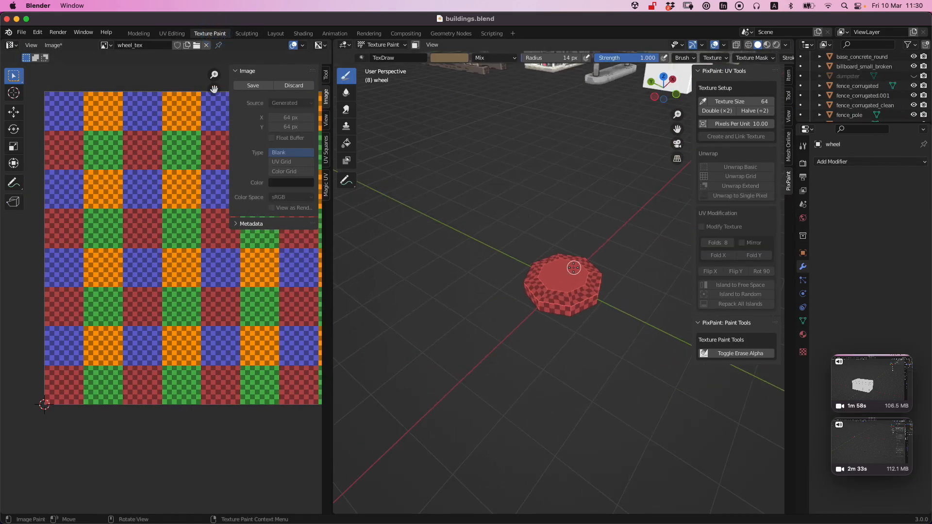
pyautogui.scroll(5, 575, 302)
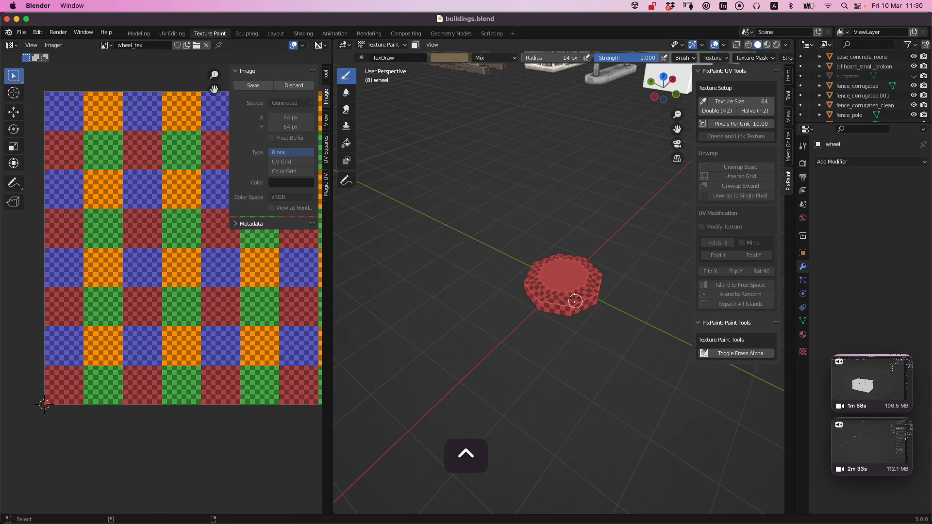
pyautogui.moveTo(556, 326); pyautogui.dragTo(560, 382)
pyautogui.moveTo(560, 383)
pyautogui.keyDown('alt'); pyautogui.mouseDown()
pyautogui.moveTo(560, 356)
pyautogui.moveTo(559, 397)
pyautogui.mouseUp(); pyautogui.keyUp('alt')
pyautogui.click(346, 145)
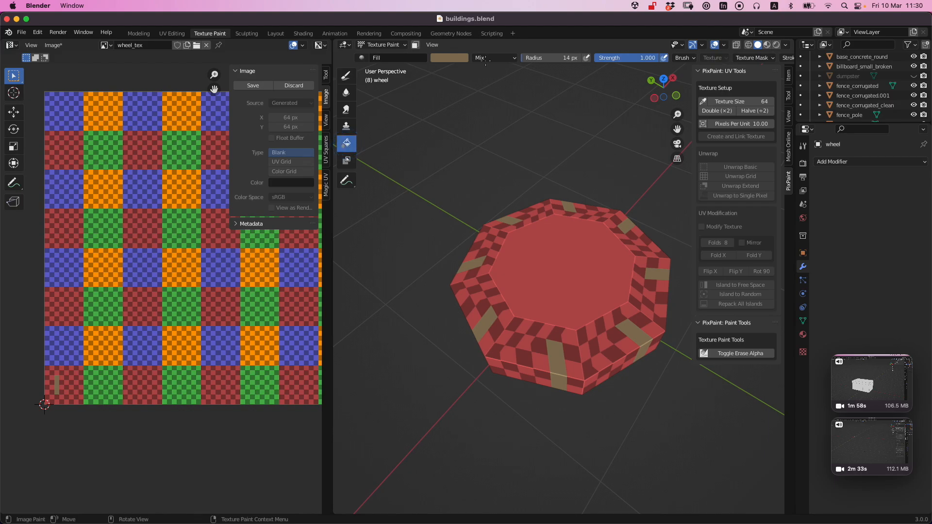
pyautogui.click(512, 322)
# Step: Paint light beige tread stripes across the wheel's outer rim and sloped ring with the draw brush
pyautogui.click(347, 76)
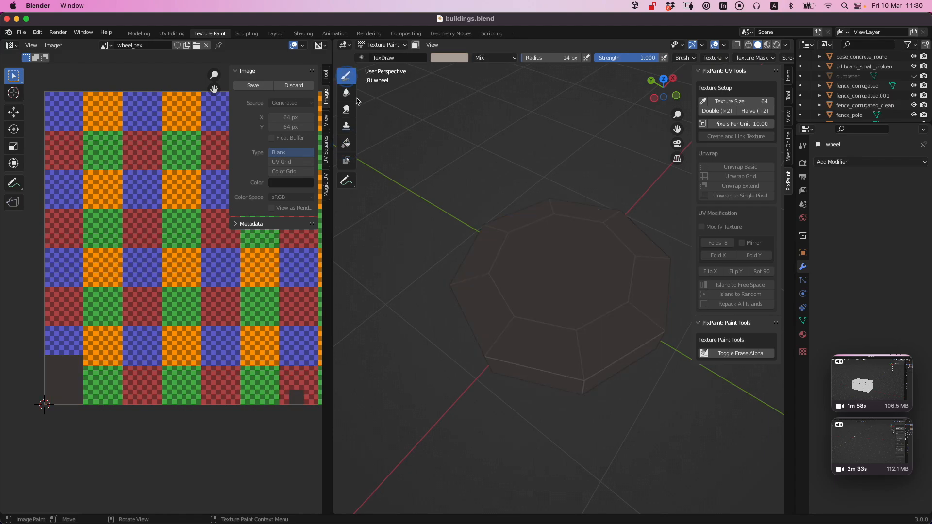
pyautogui.moveTo(555, 314)
pyautogui.keyDown('alt'); pyautogui.mouseDown()
pyautogui.moveTo(555, 269)
pyautogui.moveTo(514, 304)
pyautogui.moveTo(510, 334)
pyautogui.mouseUp(); pyautogui.keyUp('alt')
pyautogui.press('super+z')
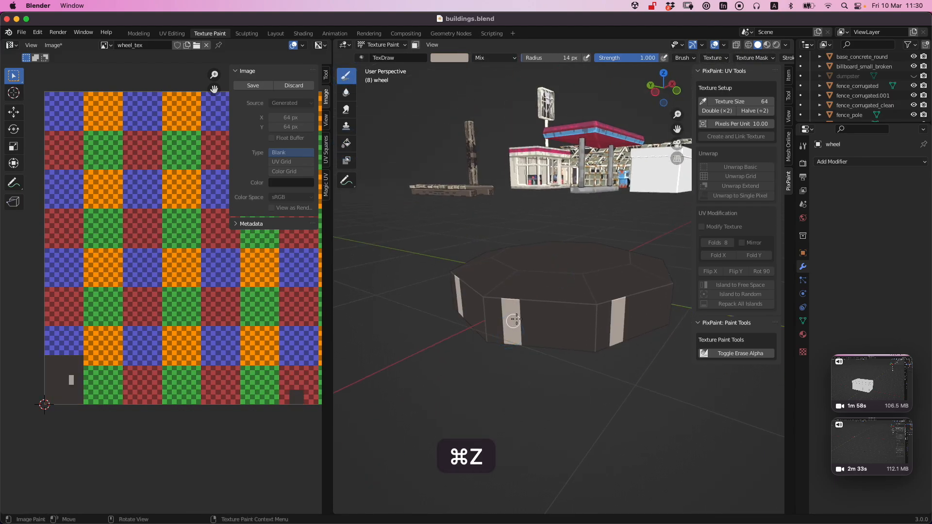
pyautogui.moveTo(550, 307); pyautogui.dragTo(549, 346)
pyautogui.moveTo(590, 306); pyautogui.dragTo(592, 339)
pyautogui.moveTo(535, 341)
pyautogui.mouseDown()
pyautogui.moveTo(585, 342)
pyautogui.moveTo(509, 370)
pyautogui.moveTo(551, 327)
pyautogui.moveTo(553, 341)
pyautogui.moveTo(467, 319)
pyautogui.moveTo(466, 283)
pyautogui.mouseUp()
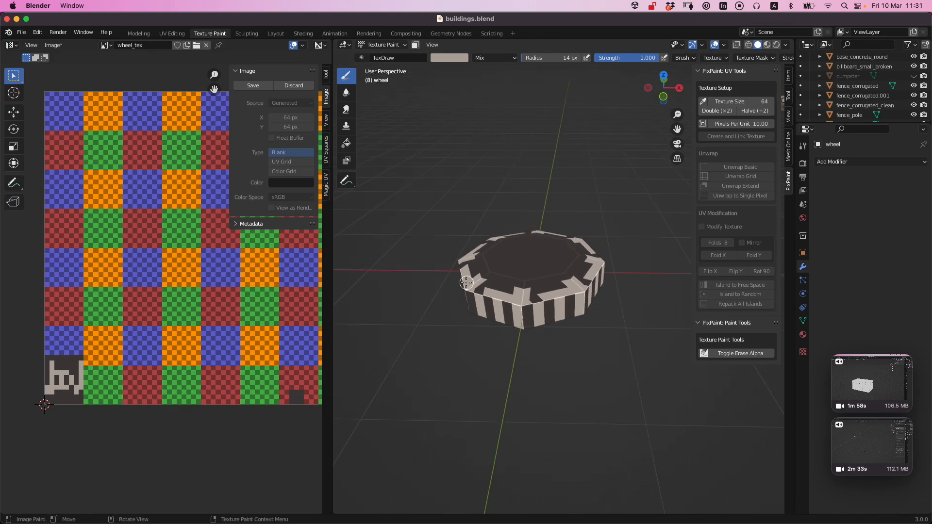
# Step: Select the face loop around the dumpster's walls and return to texture painting with it as the mask
pyautogui.press('Tab')
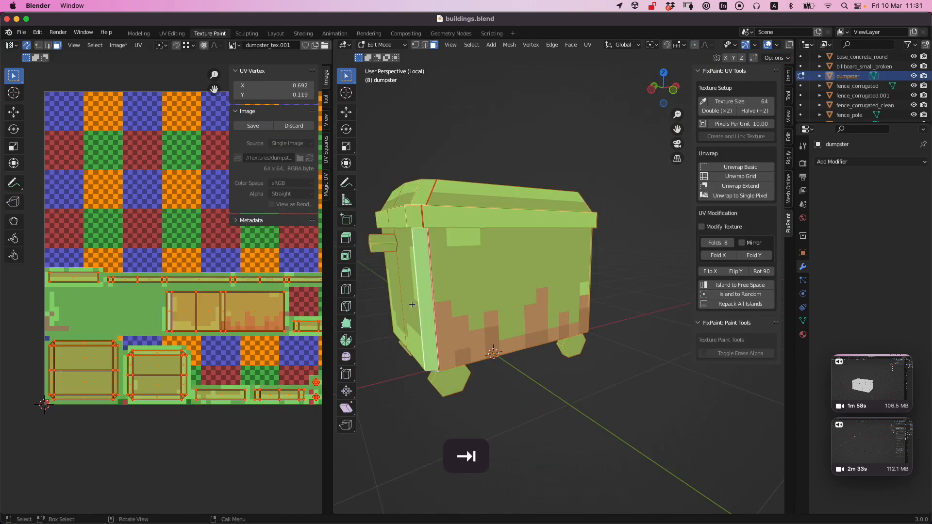
pyautogui.keyDown('alt'); pyautogui.click(430, 295); pyautogui.keyUp('alt')
pyautogui.keyDown('alt'); pyautogui.moveTo(534, 312); pyautogui.dragTo(437, 299); pyautogui.keyUp('alt')
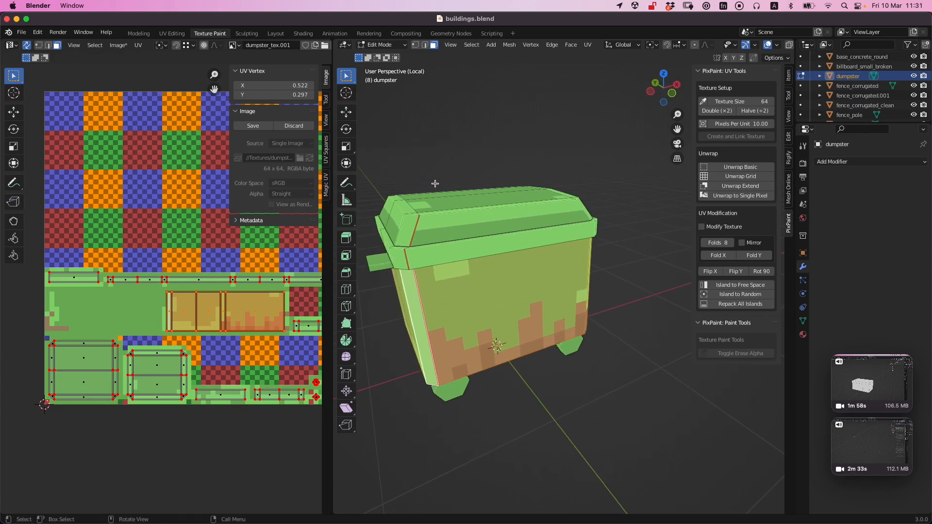
pyautogui.hotkey('ctrl', 'Tab')
# Step: Sample the brown from the dumpster's existing grime and paint matching grime along the bottom of the adjacent wall and corner
pyautogui.keyDown('alt'); pyautogui.moveTo(506, 172); pyautogui.dragTo(491, 87); pyautogui.keyUp('alt')
pyautogui.press('e')
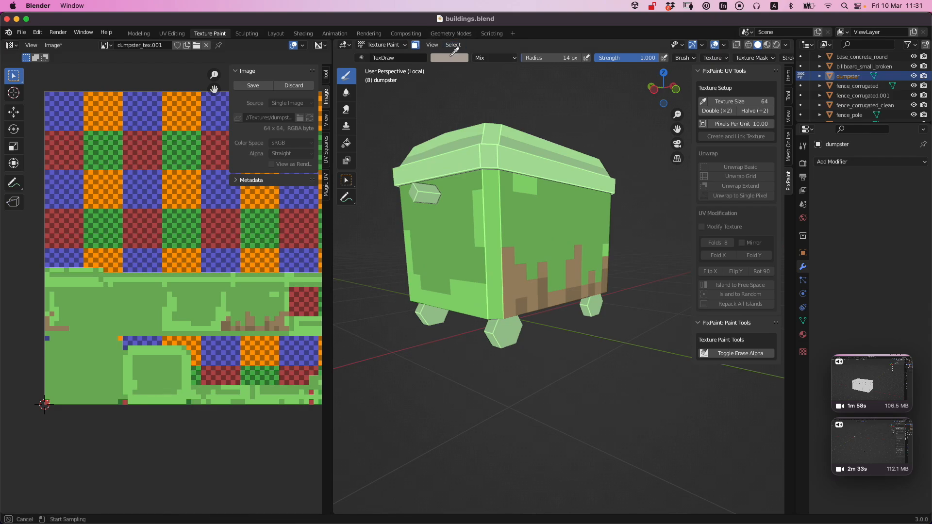
pyautogui.click(520, 281)
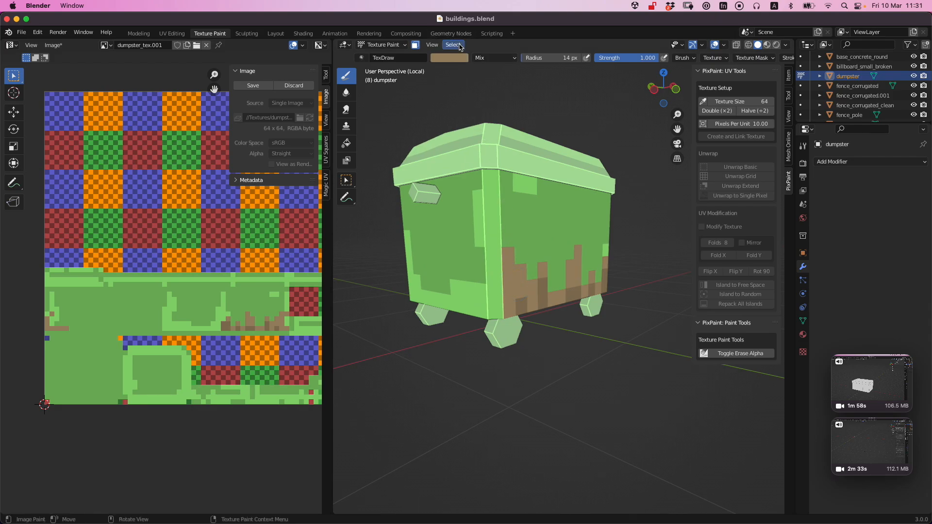
pyautogui.press('e')
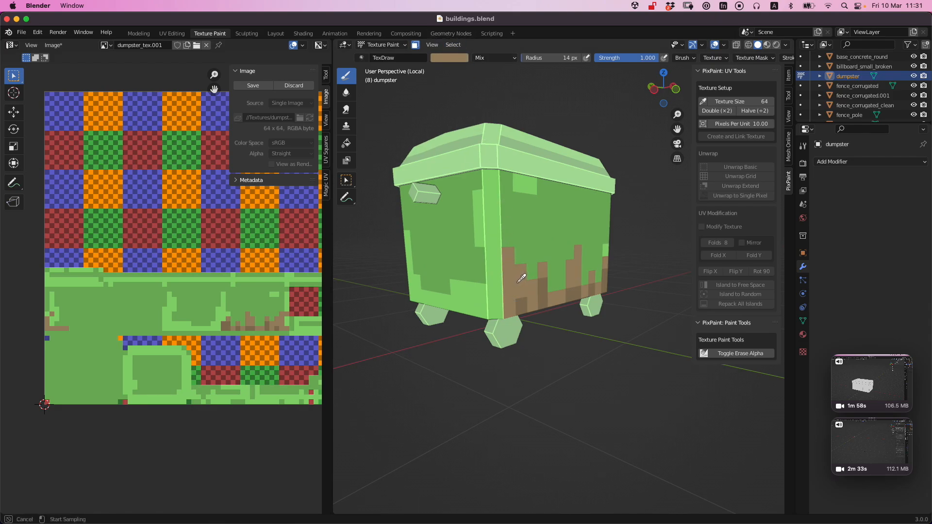
pyautogui.click(521, 278)
pyautogui.click(786, 45)
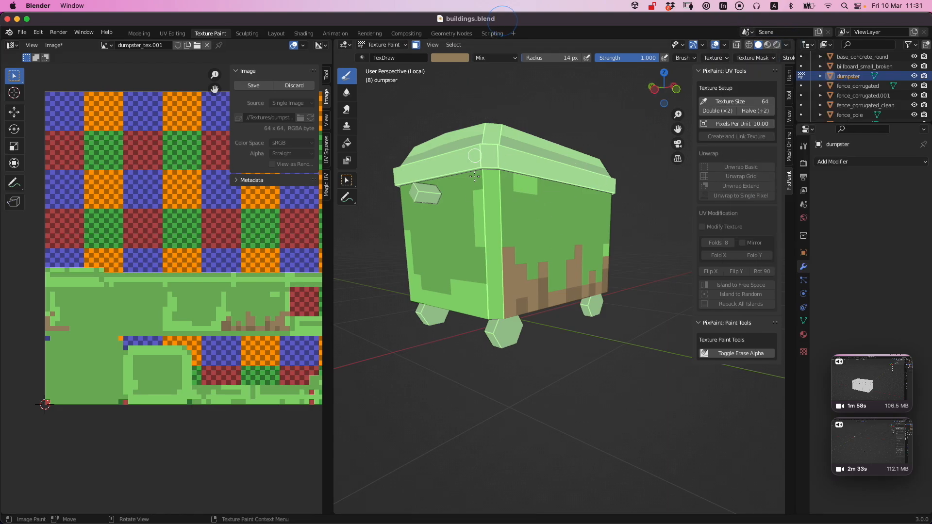
pyautogui.moveTo(492, 260)
pyautogui.mouseDown()
pyautogui.moveTo(494, 305)
pyautogui.moveTo(480, 305)
pyautogui.moveTo(428, 287)
pyautogui.moveTo(410, 260)
pyautogui.moveTo(455, 300)
pyautogui.mouseUp()
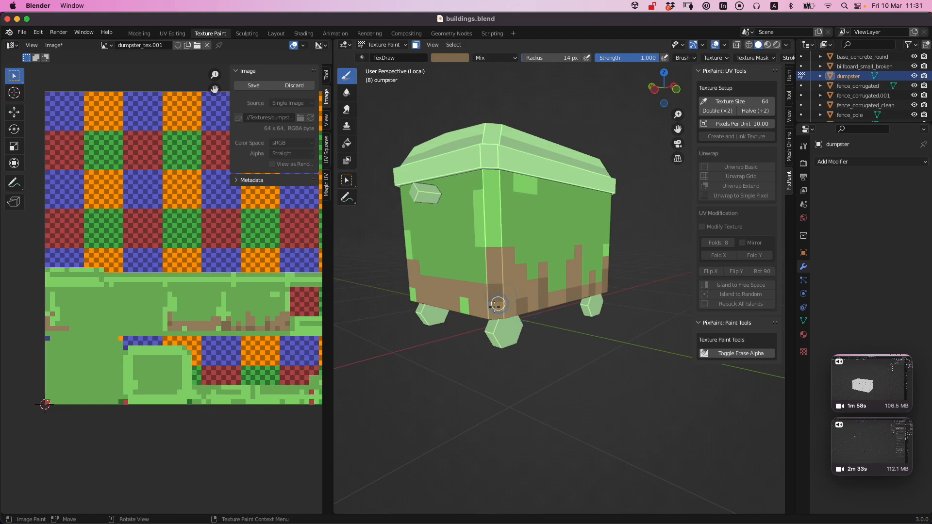
# Step: Shade the wall grime with darker brown pixels and paint light green patches on the edge of the lid's top
pyautogui.moveTo(416, 294)
pyautogui.mouseDown()
pyautogui.moveTo(443, 277)
pyautogui.moveTo(461, 292)
pyautogui.mouseUp()
pyautogui.keyDown('alt'); pyautogui.moveTo(461, 292); pyautogui.dragTo(452, 294); pyautogui.keyUp('alt')
pyautogui.keyDown('alt'); pyautogui.moveTo(451, 294); pyautogui.dragTo(432, 297); pyautogui.keyUp('alt')
pyautogui.press('super+z')
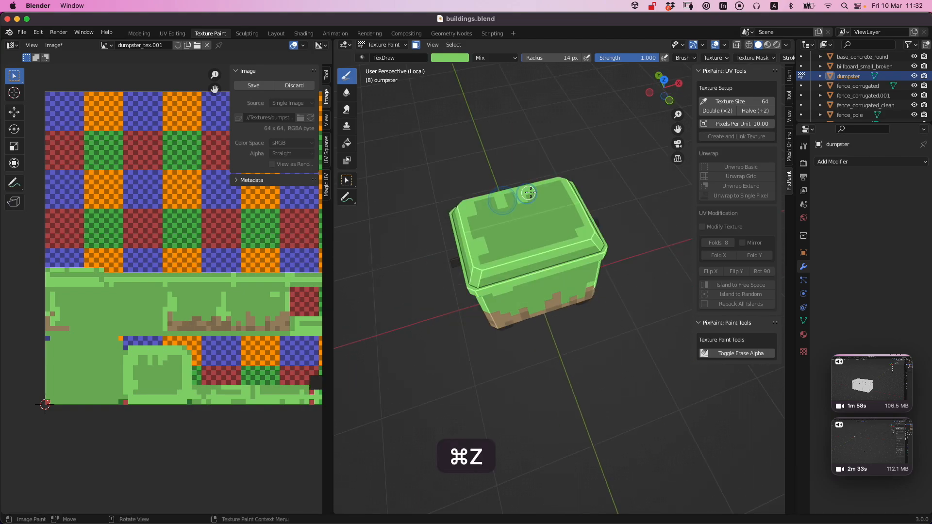
pyautogui.click(524, 193)
pyautogui.moveTo(527, 193)
pyautogui.keyDown('alt'); pyautogui.mouseDown()
pyautogui.moveTo(555, 204)
pyautogui.moveTo(526, 212)
pyautogui.moveTo(534, 210)
pyautogui.mouseUp(); pyautogui.keyUp('alt')
# Step: Paint dark grey-green patches on the lid's sloped sides and sample the mid green back
pyautogui.press('z')
pyautogui.press('Escape')
pyautogui.press('e')
pyautogui.click(451, 73)
pyautogui.moveTo(449, 238)
pyautogui.keyDown('alt'); pyautogui.mouseDown()
pyautogui.moveTo(493, 243)
pyautogui.moveTo(510, 264)
pyautogui.moveTo(492, 255)
pyautogui.moveTo(599, 236)
pyautogui.mouseUp(); pyautogui.keyUp('alt')
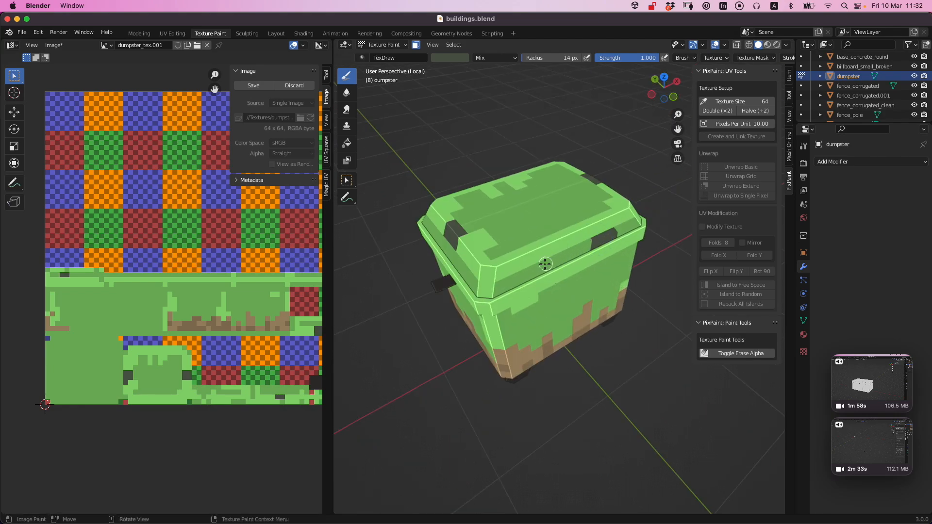
pyautogui.moveTo(526, 276)
pyautogui.keyDown('alt'); pyautogui.mouseDown()
pyautogui.moveTo(508, 283)
pyautogui.moveTo(526, 276)
pyautogui.mouseUp(); pyautogui.keyUp('alt')
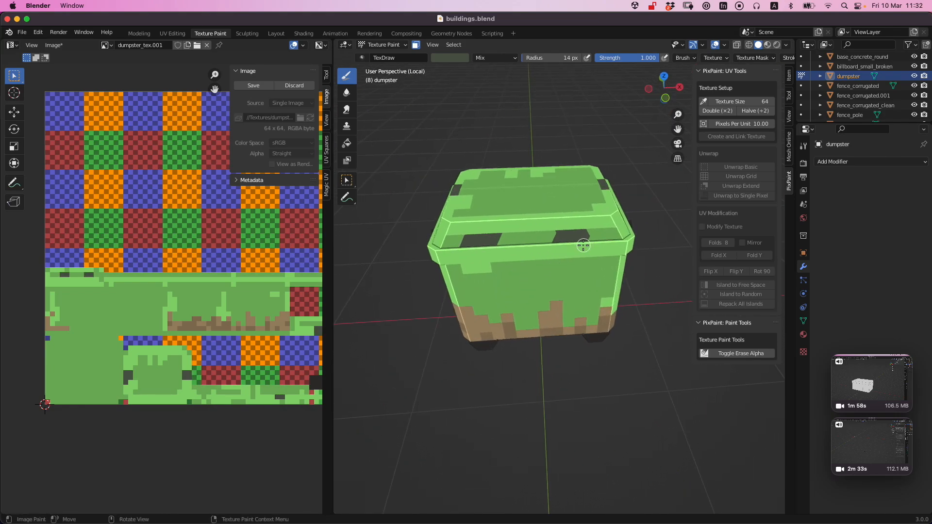
pyautogui.moveTo(580, 248)
pyautogui.keyDown('alt'); pyautogui.mouseDown()
pyautogui.moveTo(555, 252)
pyautogui.moveTo(575, 244)
pyautogui.moveTo(506, 163)
pyautogui.mouseUp(); pyautogui.keyUp('alt')
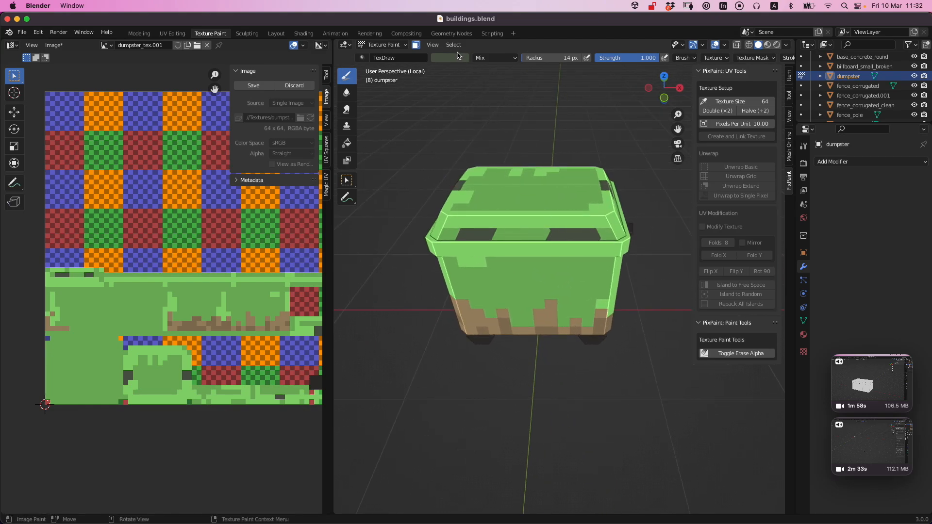
pyautogui.press('s')
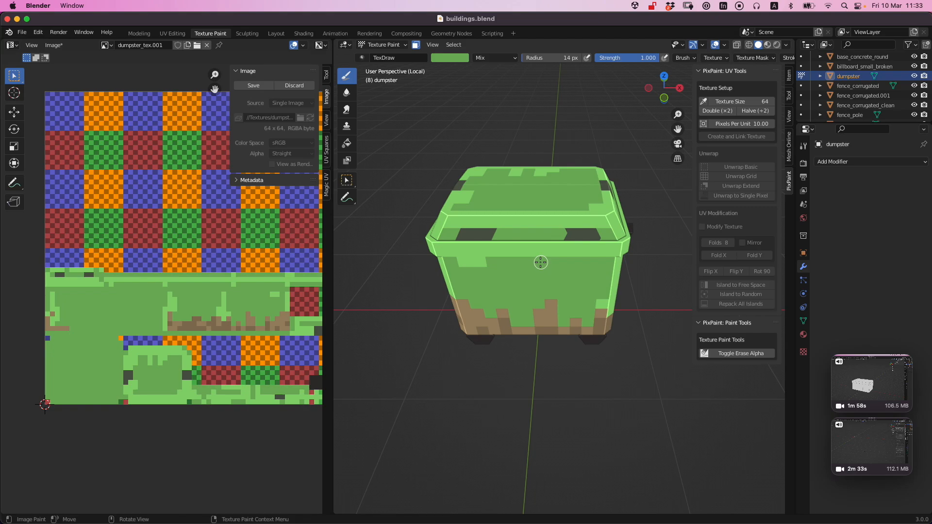
pyautogui.press('super+z')
# Step: In Edit Mode, select the dumpster's underside faces and add a loop cut through the middle of the dumpster
pyautogui.moveTo(512, 269)
pyautogui.mouseDown(button='middle')
pyautogui.moveTo(533, 267)
pyautogui.moveTo(517, 261)
pyautogui.moveTo(469, 272)
pyautogui.moveTo(512, 275)
pyautogui.moveTo(510, 387)
pyautogui.moveTo(514, 362)
pyautogui.moveTo(616, 326)
pyautogui.moveTo(651, 327)
pyautogui.moveTo(520, 326)
pyautogui.moveTo(545, 239)
pyautogui.moveTo(533, 302)
pyautogui.moveTo(518, 251)
pyautogui.moveTo(520, 381)
pyautogui.moveTo(533, 371)
pyautogui.moveTo(529, 264)
pyautogui.mouseUp(button='middle')
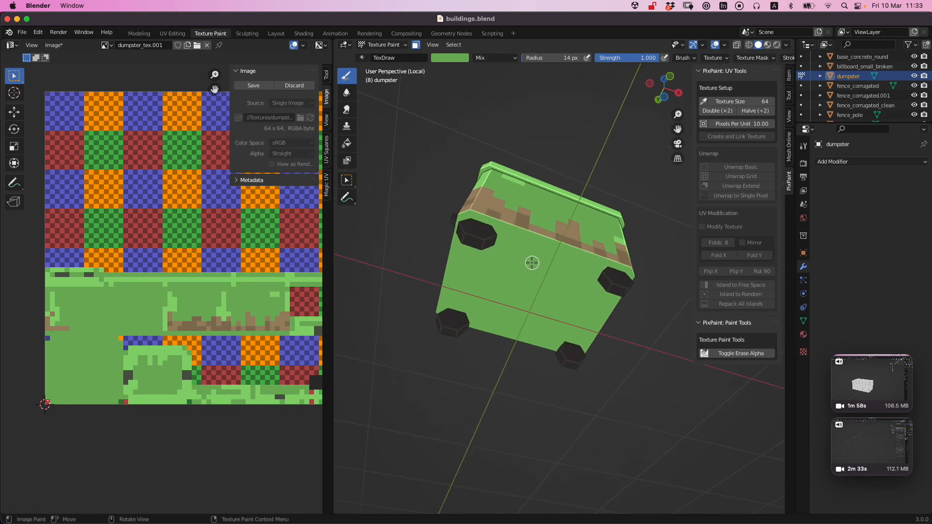
pyautogui.hotkey('ctrl', 'Tab')
pyautogui.click(429, 259)
pyautogui.press('Tab')
pyautogui.keyDown('shift'); pyautogui.click(454, 258); pyautogui.keyUp('shift')
pyautogui.keyDown('shift'); pyautogui.click(466, 214); pyautogui.keyUp('shift')
pyautogui.keyDown('shift'); pyautogui.click(492, 222); pyautogui.keyUp('shift')
pyautogui.keyDown('alt'); pyautogui.moveTo(575, 296); pyautogui.dragTo(533, 276); pyautogui.keyUp('alt')
pyautogui.keyDown('shift'); pyautogui.click(615, 286); pyautogui.keyUp('shift')
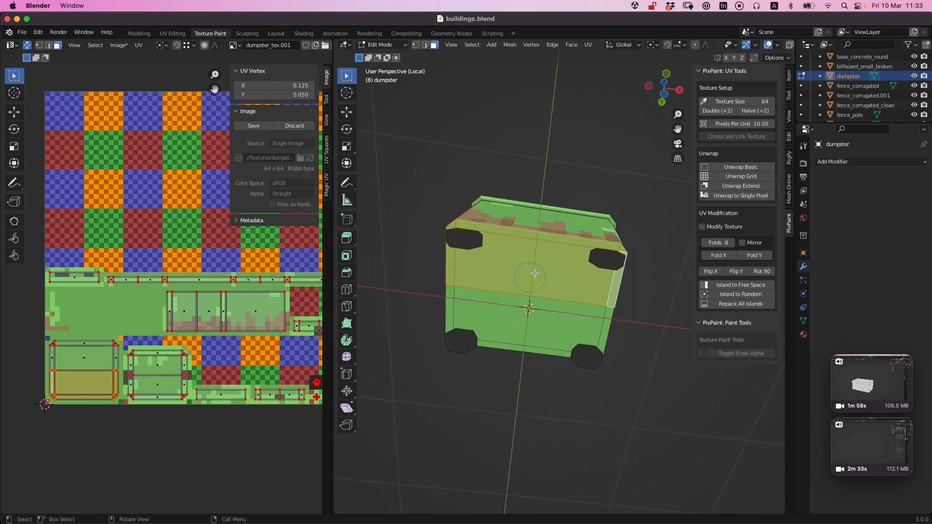
pyautogui.hotkey('ctrl', 'r')
pyautogui.click(541, 226)
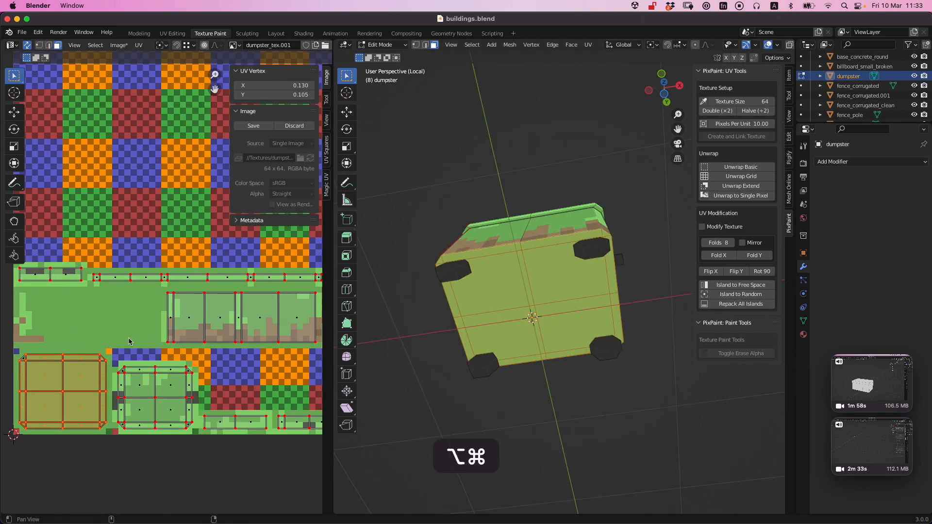
# Step: Fold the underside UVs along X and Y with 2 folds and Mirror enabled
pyautogui.keyDown('alt'); pyautogui.moveTo(130, 332); pyautogui.dragTo(170, 286); pyautogui.keyUp('alt')
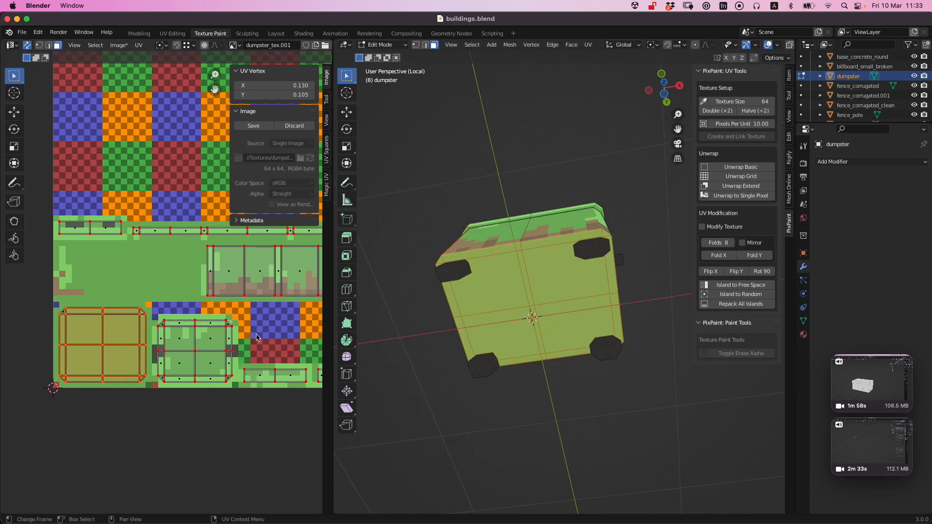
pyautogui.scroll(2, 616, 342)
pyautogui.keyDown('alt'); pyautogui.moveTo(631, 347); pyautogui.dragTo(552, 356); pyautogui.keyUp('alt')
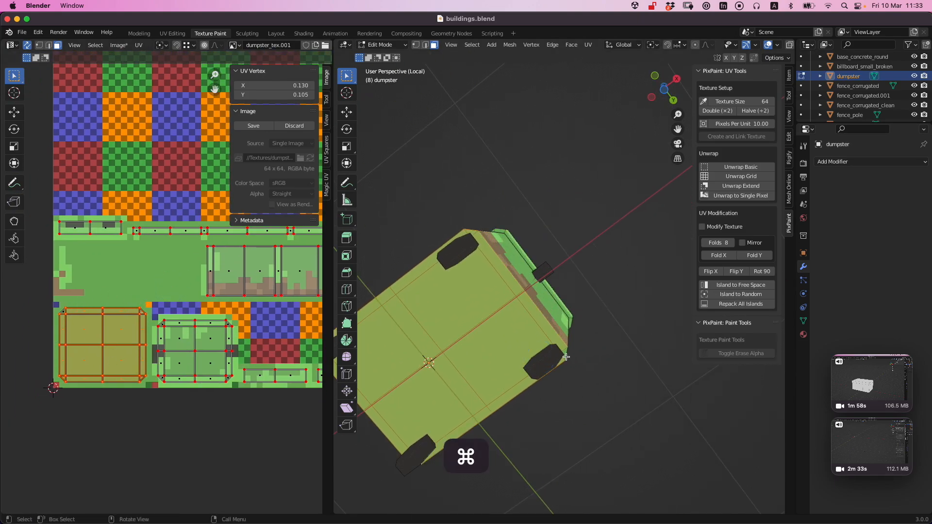
pyautogui.keyDown('alt'); pyautogui.moveTo(664, 248); pyautogui.dragTo(734, 269); pyautogui.keyUp('alt')
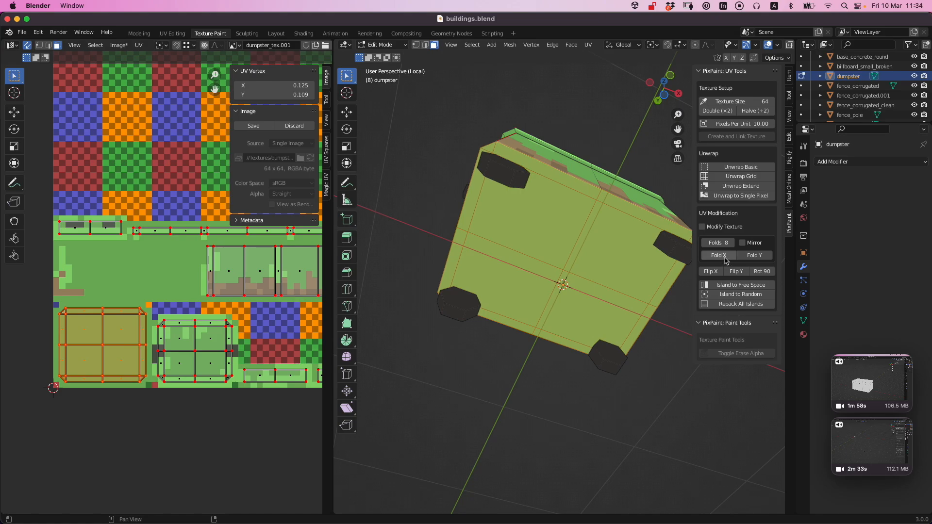
pyautogui.press('Return')
pyautogui.click(718, 256)
pyautogui.click(754, 256)
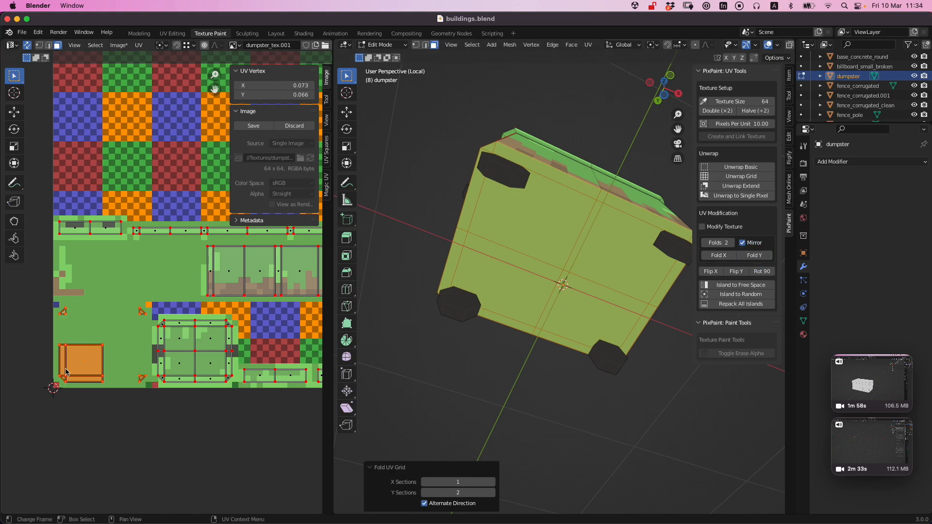
# Step: Unpin the stray corner triangle UVs of the dumpster's underside and unwrap the folded underside island with Unwrap Basic
pyautogui.keyDown('alt'); pyautogui.keyDown('super'); pyautogui.moveTo(452, 314); pyautogui.dragTo(400, 319); pyautogui.keyUp('super'); pyautogui.keyUp('alt')
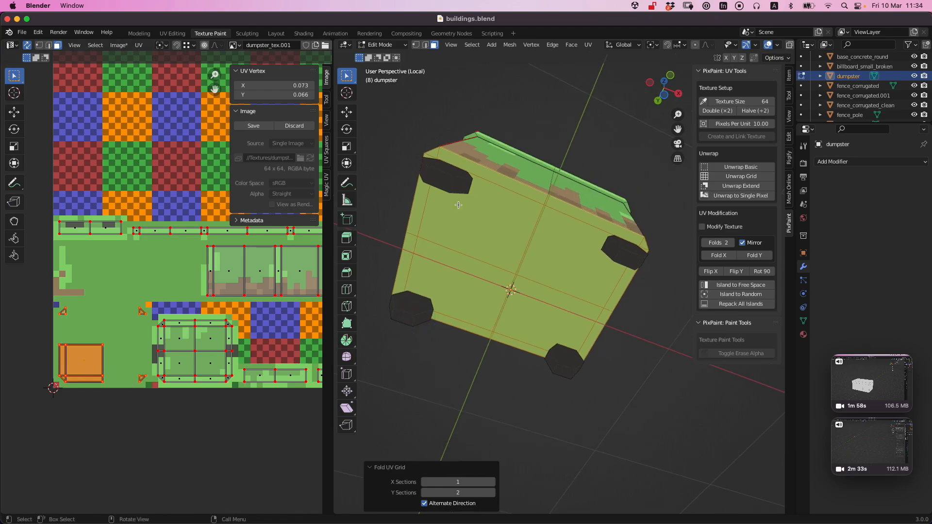
pyautogui.click(82, 322)
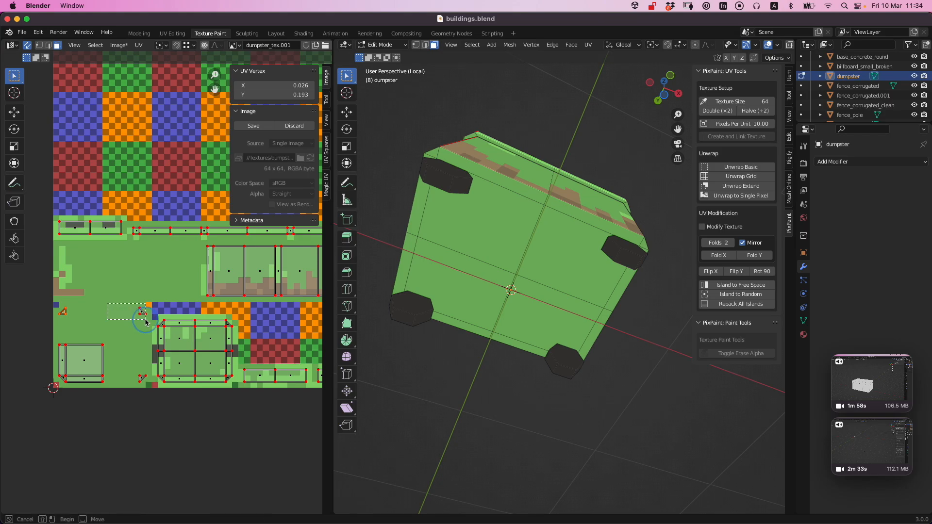
pyautogui.keyDown('shift'); pyautogui.moveTo(130, 305); pyautogui.dragTo(151, 324); pyautogui.keyUp('shift')
pyautogui.keyDown('shift'); pyautogui.moveTo(130, 406); pyautogui.dragTo(149, 371); pyautogui.keyUp('shift')
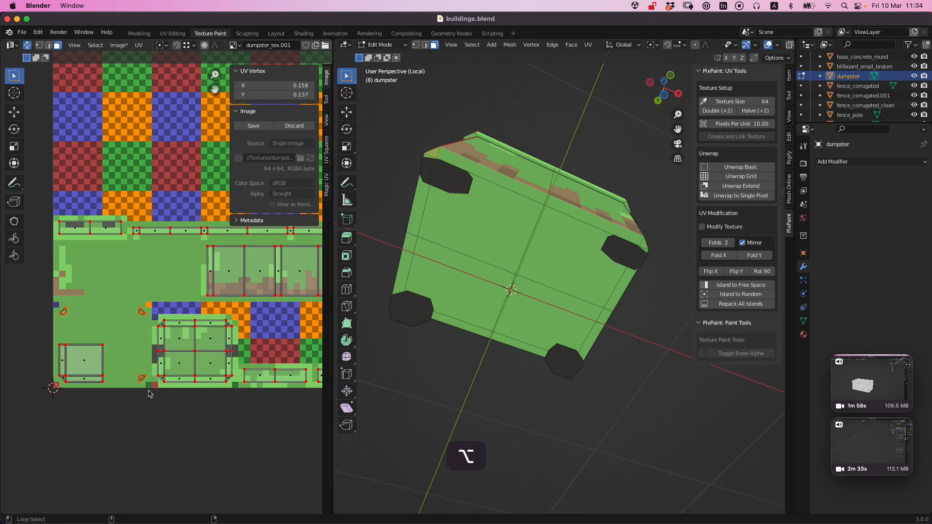
pyautogui.hotkey('alt', 'p')
pyautogui.moveTo(46, 336); pyautogui.dragTo(122, 404)
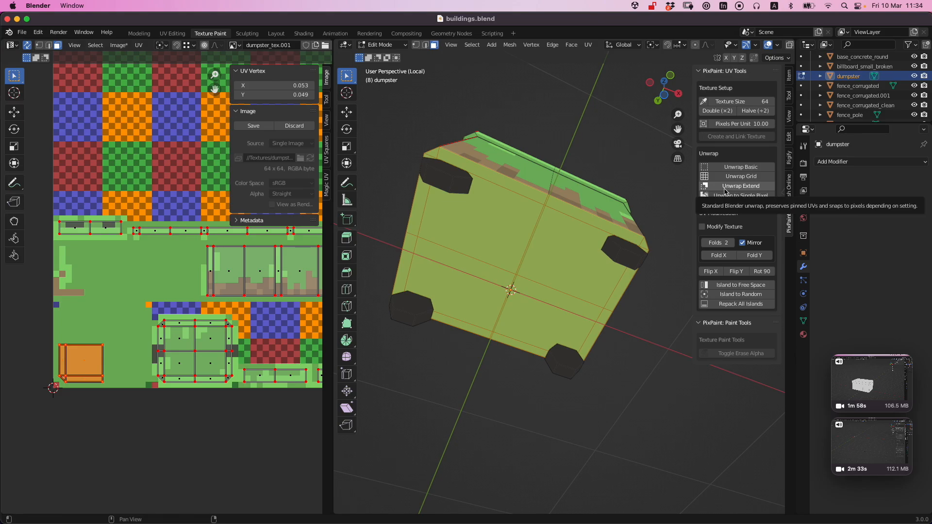
# Step: Switch to Texture Paint mode and paint dark green corner patches and a brown central patch on the dumpster's underside
pyautogui.moveTo(540, 233)
pyautogui.keyDown('alt'); pyautogui.mouseDown()
pyautogui.moveTo(539, 258)
pyautogui.moveTo(537, 238)
pyautogui.mouseUp(); pyautogui.keyUp('alt')
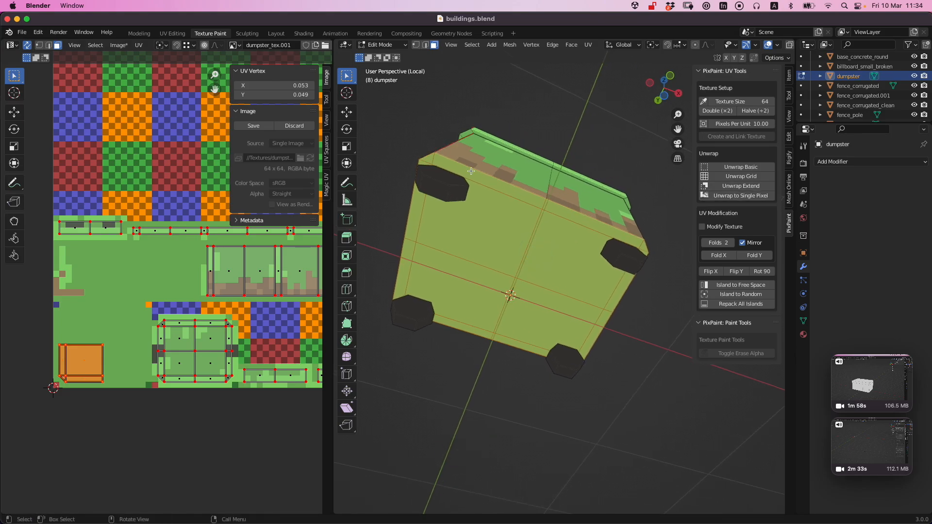
pyautogui.keyDown('alt'); pyautogui.moveTo(452, 125); pyautogui.dragTo(493, 185); pyautogui.keyUp('alt')
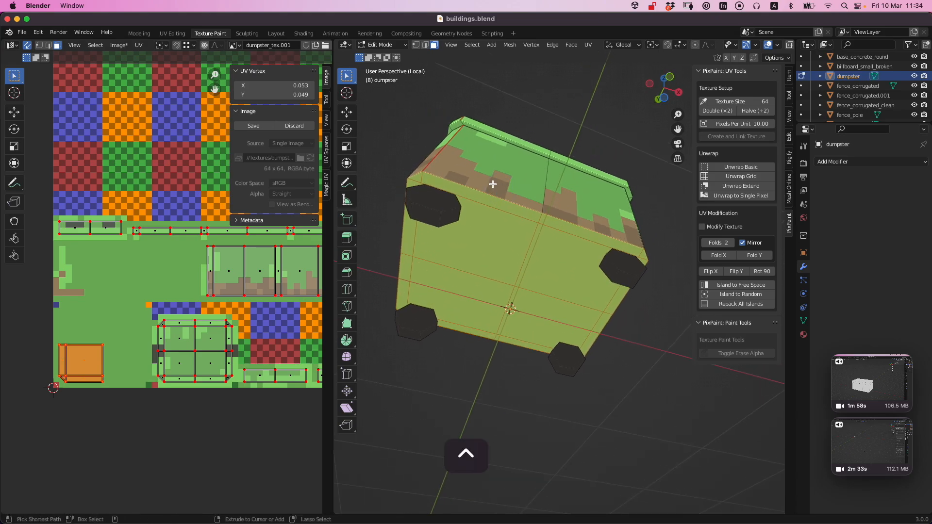
pyautogui.hotkey('ctrl', 'Tab')
pyautogui.click(558, 150)
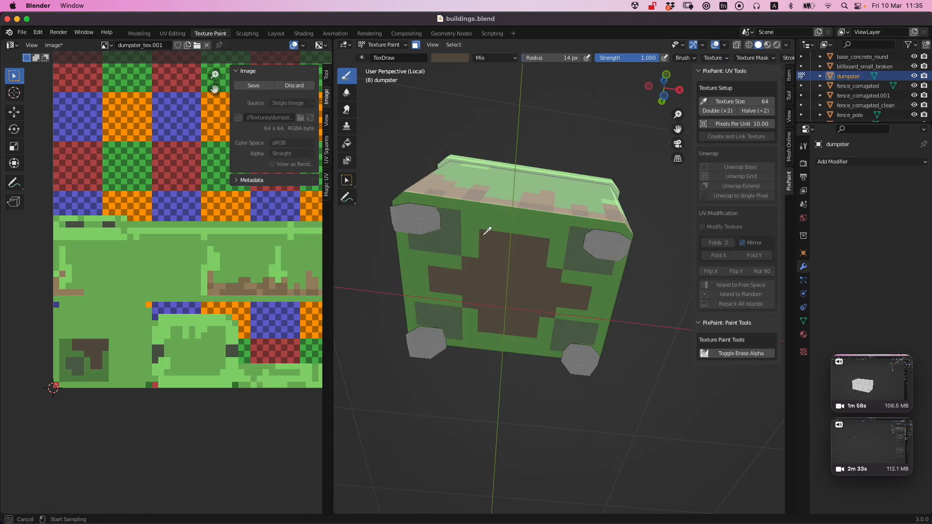
# Step: Sample the underside's green, break up the brown patch with green pixels, and select all of the dumpster's faces
pyautogui.press('s')
pyautogui.click(499, 242)
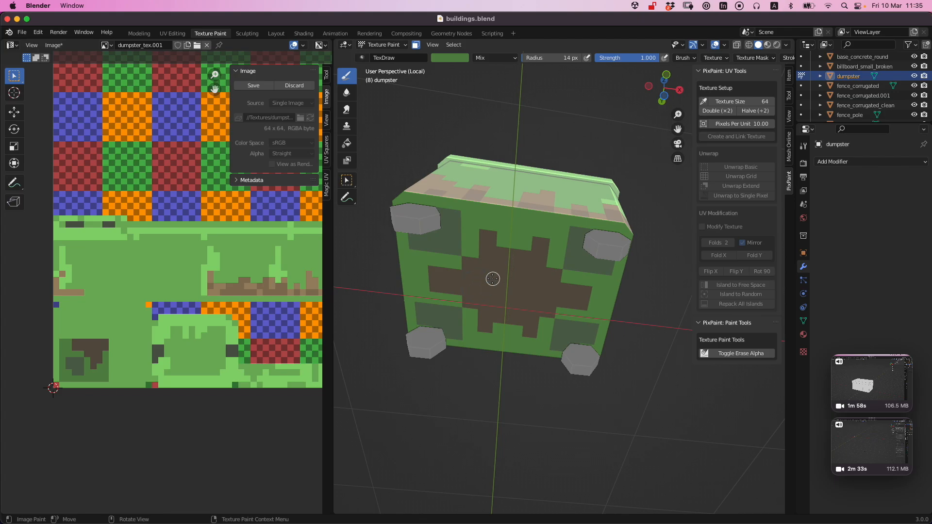
pyautogui.click(492, 279)
pyautogui.click(484, 267)
pyautogui.moveTo(452, 261)
pyautogui.keyDown('alt'); pyautogui.mouseDown()
pyautogui.moveTo(463, 286)
pyautogui.moveTo(468, 272)
pyautogui.moveTo(466, 303)
pyautogui.moveTo(493, 326)
pyautogui.moveTo(490, 305)
pyautogui.mouseUp(); pyautogui.keyUp('alt')
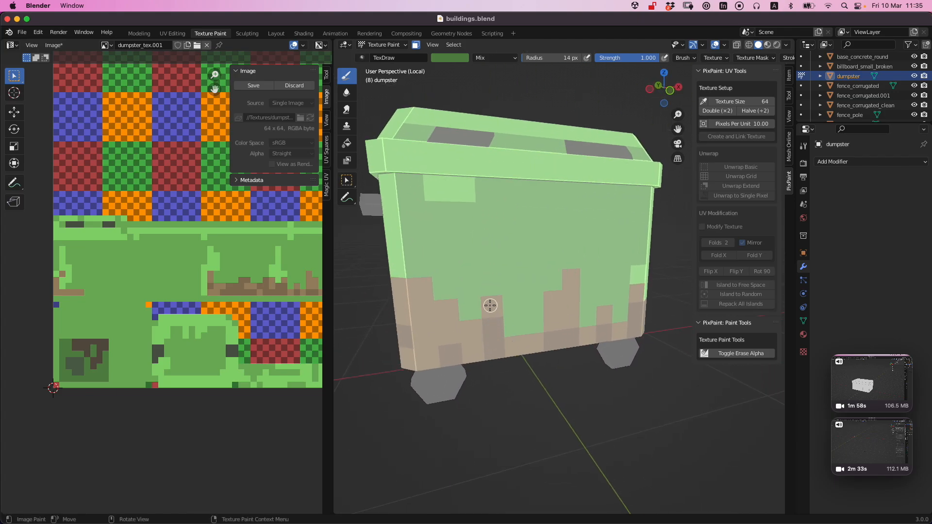
pyautogui.press('a')
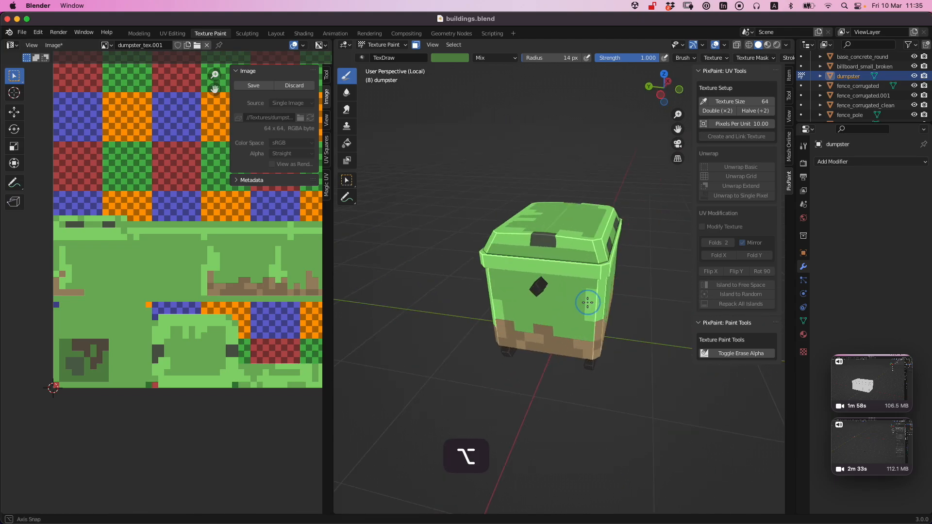